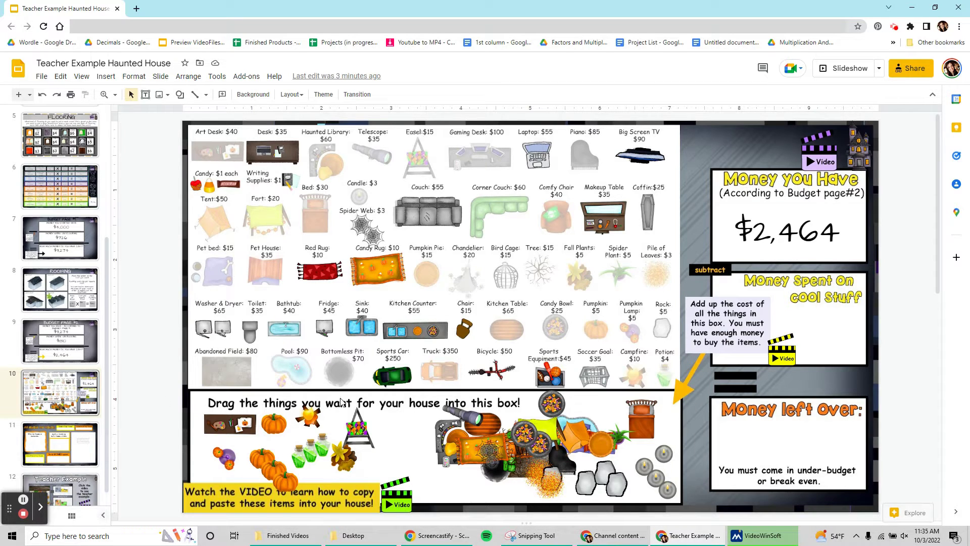
# Step: Gather the fort, easel, fall plants and candy bowl into the pile of chosen items in the drag box
pyautogui.moveTo(548, 444); pyautogui.dragTo(535, 441)
pyautogui.click(583, 435)
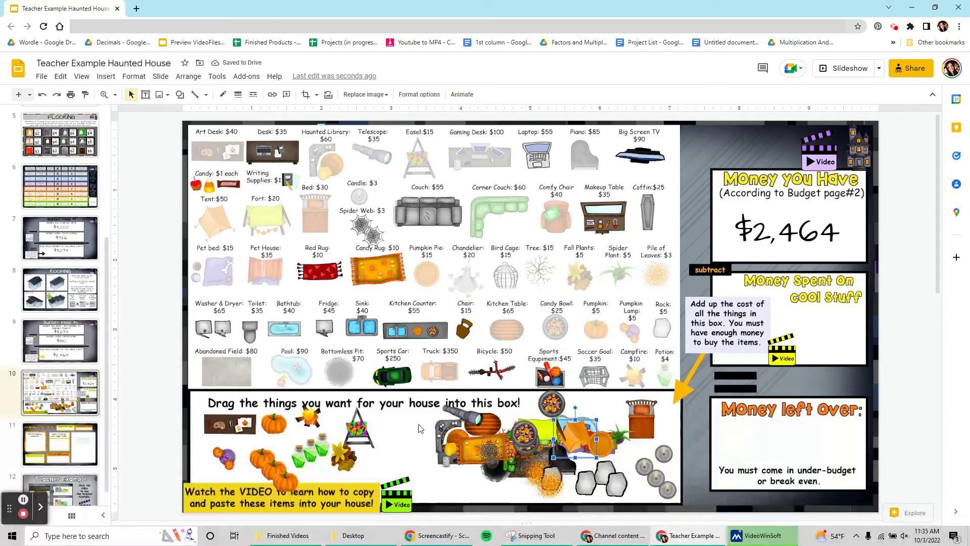
pyautogui.click(358, 434)
pyautogui.moveTo(358, 438); pyautogui.dragTo(512, 439)
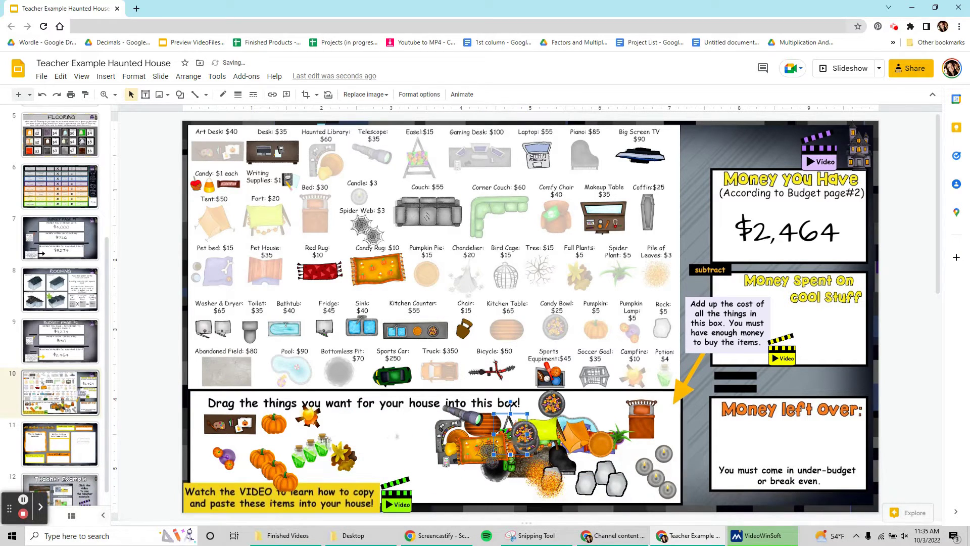
pyautogui.click(342, 452)
pyautogui.moveTo(523, 431); pyautogui.dragTo(526, 433)
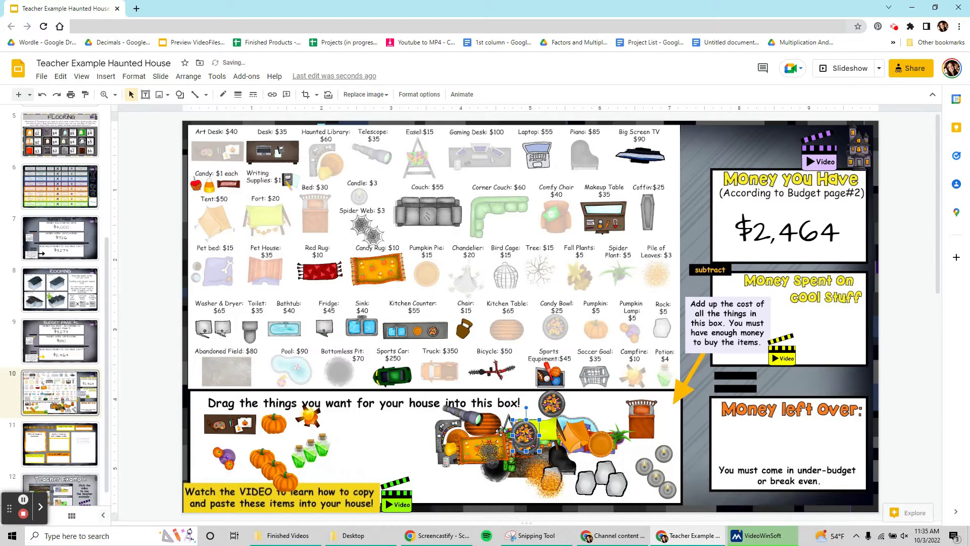
# Step: Add a potion, the campfire, the single pumpkin and the art desk to the item pile
pyautogui.moveTo(325, 446); pyautogui.dragTo(528, 439)
pyautogui.click(308, 415)
pyautogui.moveTo(308, 416); pyautogui.dragTo(533, 434)
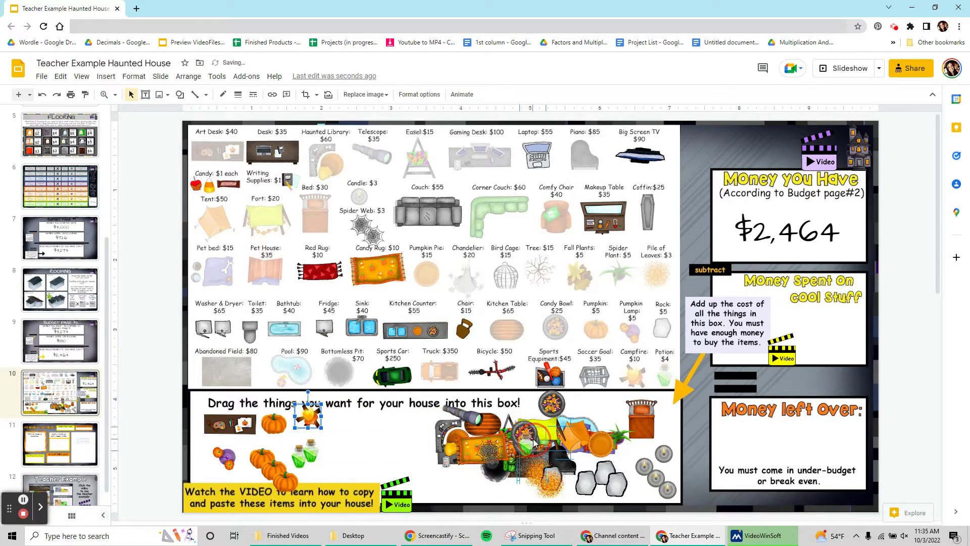
pyautogui.moveTo(274, 423); pyautogui.dragTo(505, 443)
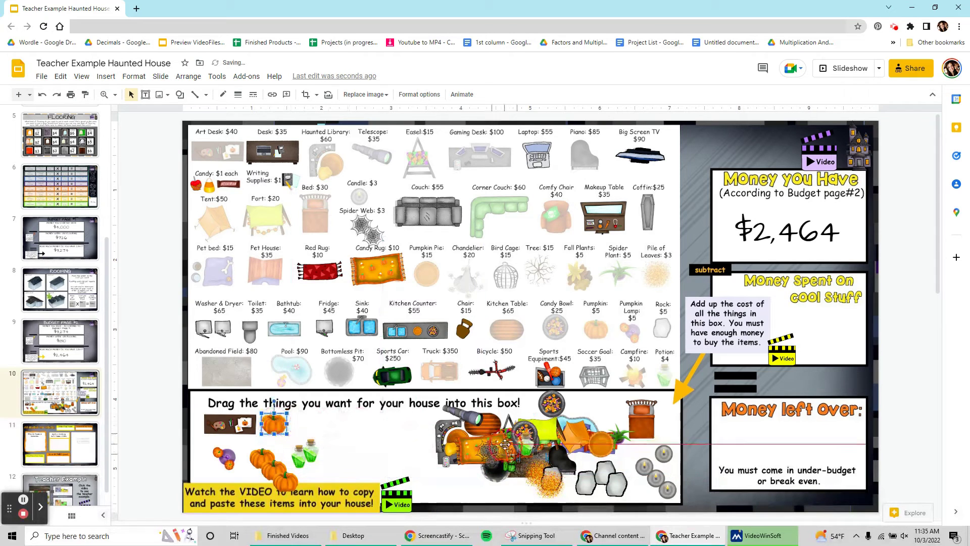
pyautogui.moveTo(242, 429); pyautogui.dragTo(520, 442)
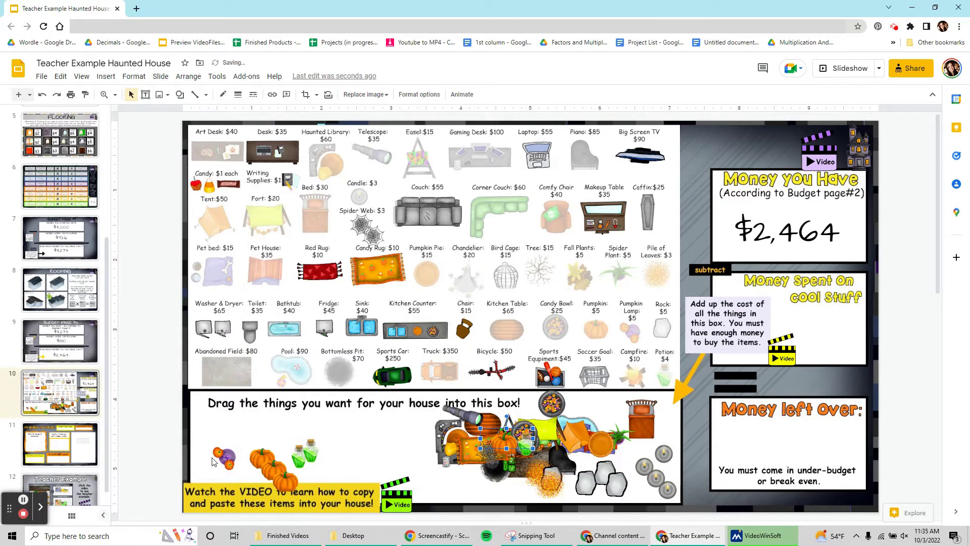
# Step: Move the pumpkin lamp, the remaining potions and pumpkins, the upper candy bowl and the bed onto the pile
pyautogui.moveTo(224, 458); pyautogui.dragTo(520, 446)
pyautogui.moveTo(262, 458); pyautogui.dragTo(536, 451)
pyautogui.moveTo(312, 451); pyautogui.dragTo(522, 458)
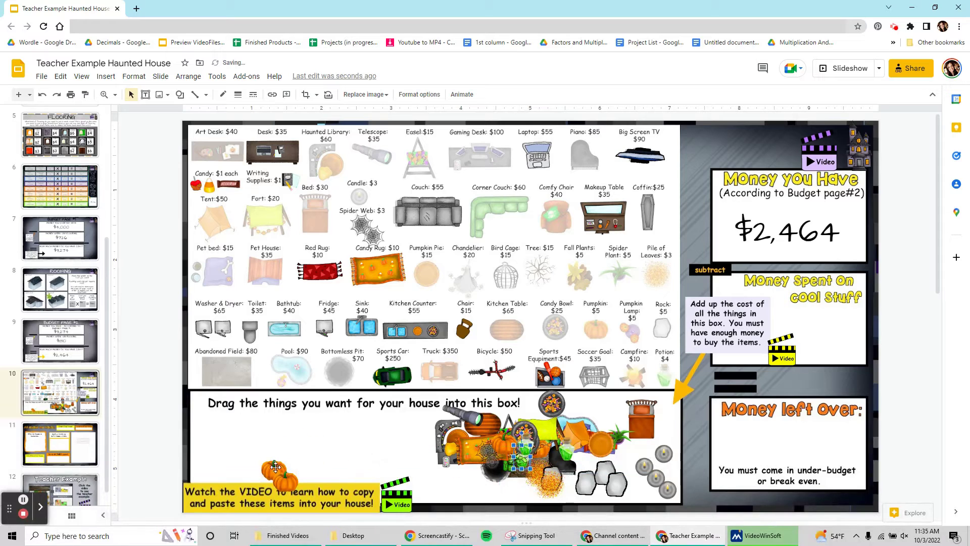
pyautogui.moveTo(275, 466); pyautogui.dragTo(574, 446)
pyautogui.moveTo(286, 480); pyautogui.dragTo(577, 437)
pyautogui.moveTo(552, 402); pyautogui.dragTo(542, 422)
pyautogui.moveTo(645, 418); pyautogui.dragTo(576, 438)
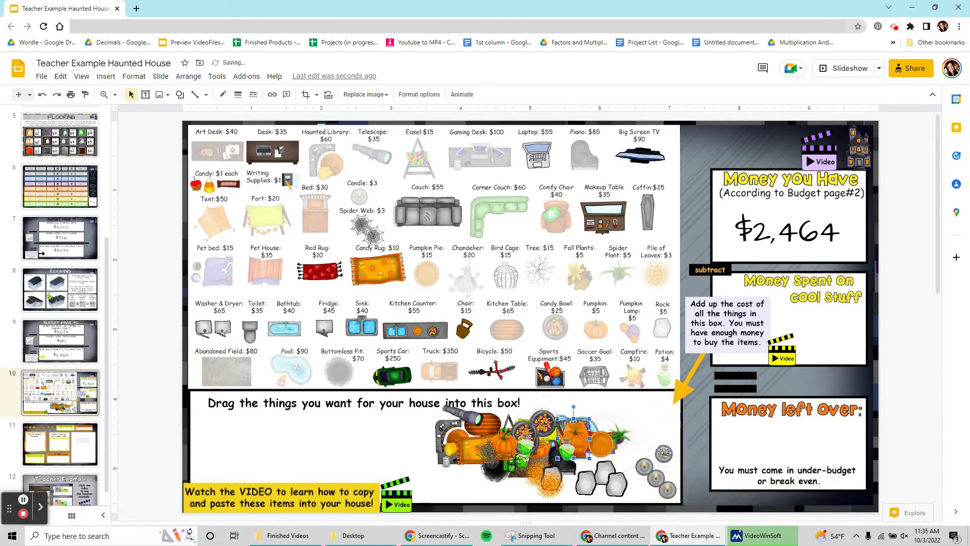
# Step: Move the loose candles onto the item pile
pyautogui.moveTo(665, 453); pyautogui.dragTo(583, 459)
pyautogui.moveTo(644, 467); pyautogui.dragTo(597, 466)
pyautogui.moveTo(667, 488); pyautogui.dragTo(647, 502)
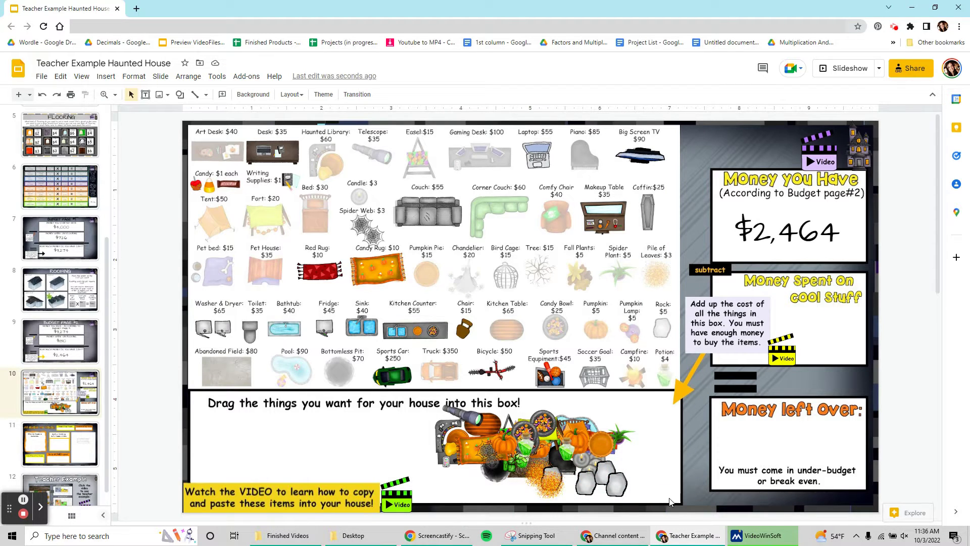
pyautogui.moveTo(670, 498); pyautogui.dragTo(584, 447)
# Step: Select the whole pile of items in the drag box and cut it from the slide
pyautogui.moveTo(414, 392); pyautogui.dragTo(645, 498)
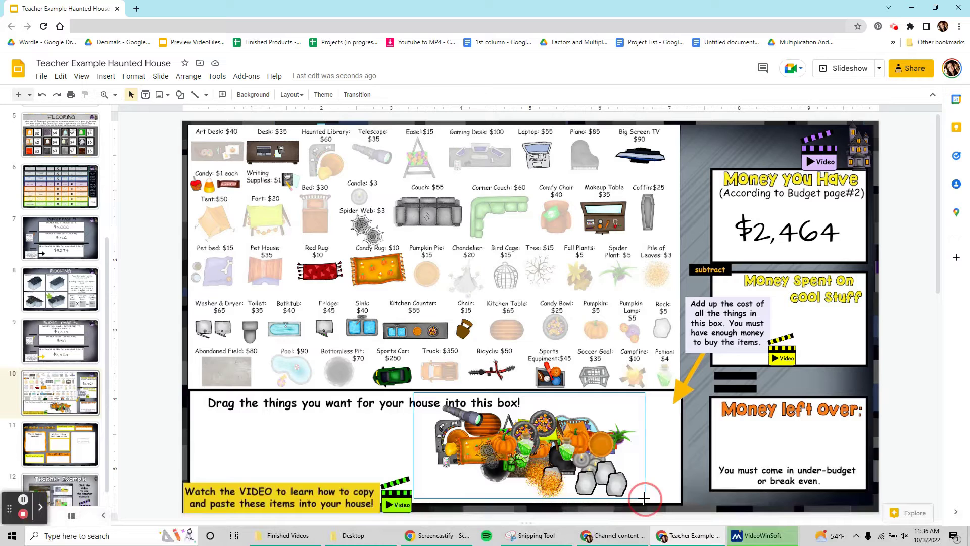
pyautogui.moveTo(645, 498); pyautogui.dragTo(645, 502)
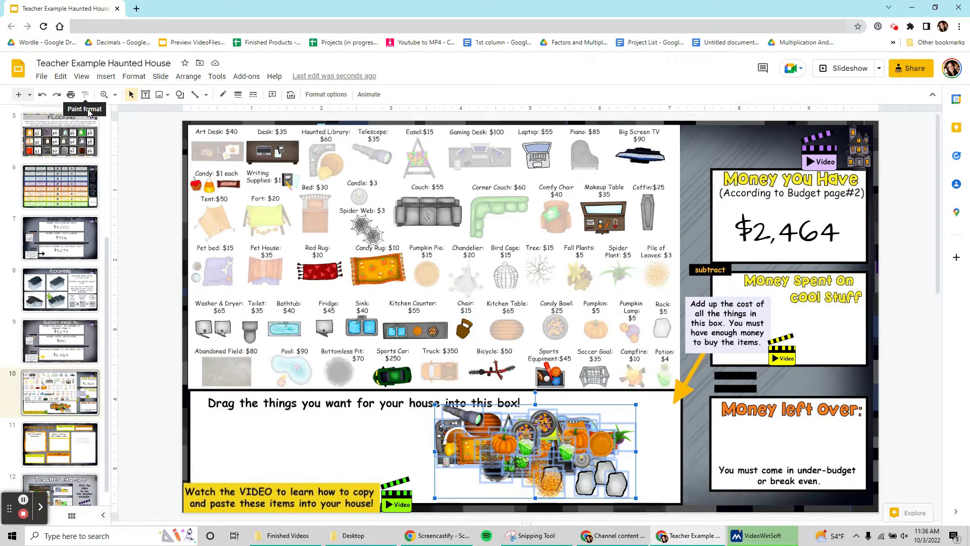
pyautogui.click(60, 76)
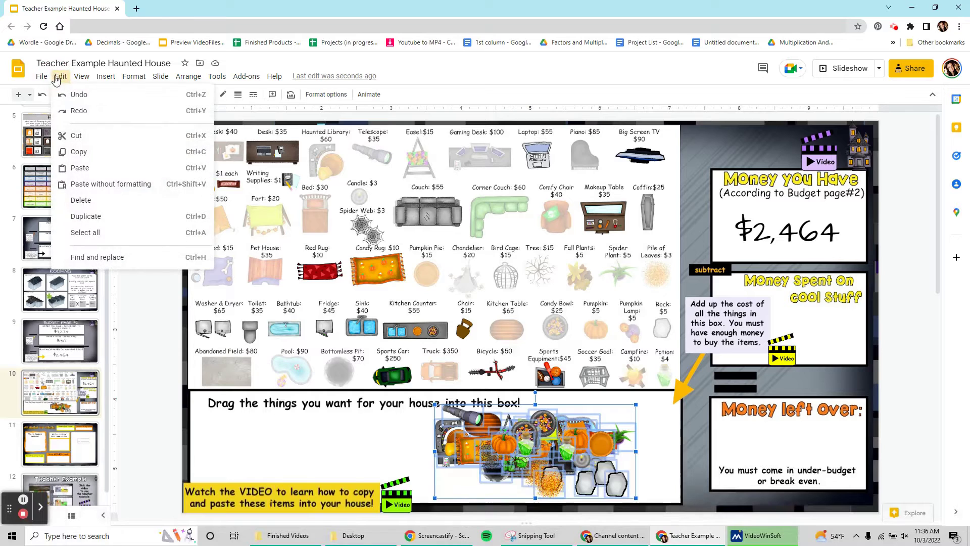
pyautogui.click(92, 135)
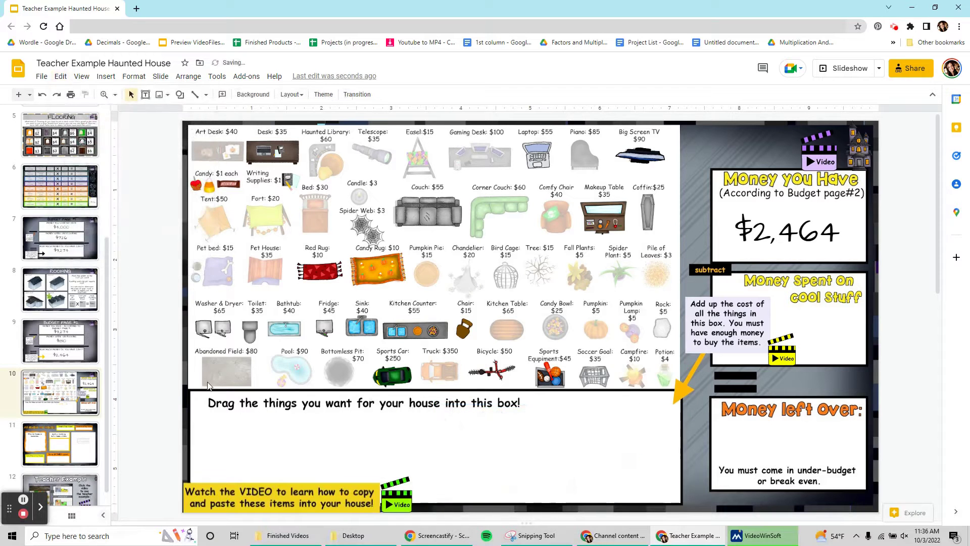
# Step: Paste the cut items onto slide 3 with the floor plans and move the pile to the slide's upper-left corner
pyautogui.scroll(4, 38, 318)
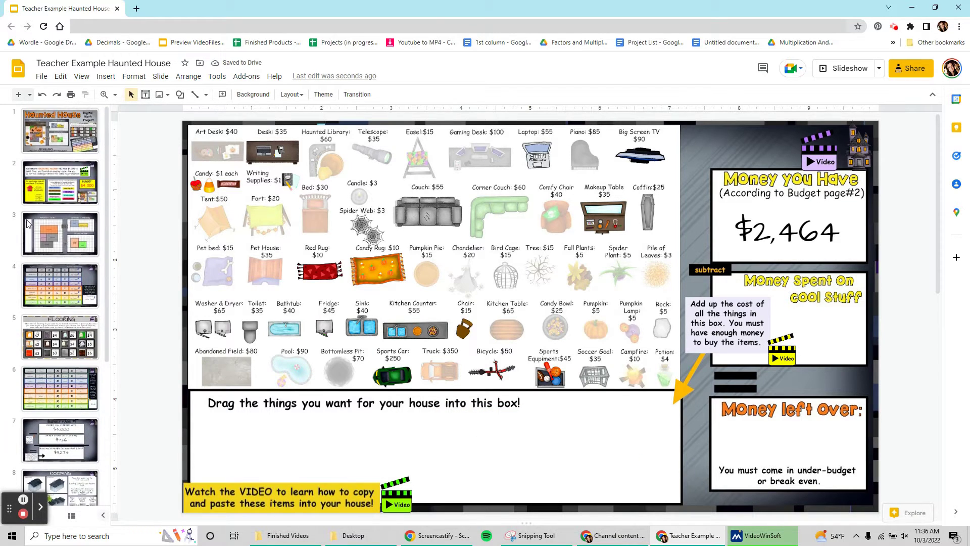
pyautogui.click(43, 236)
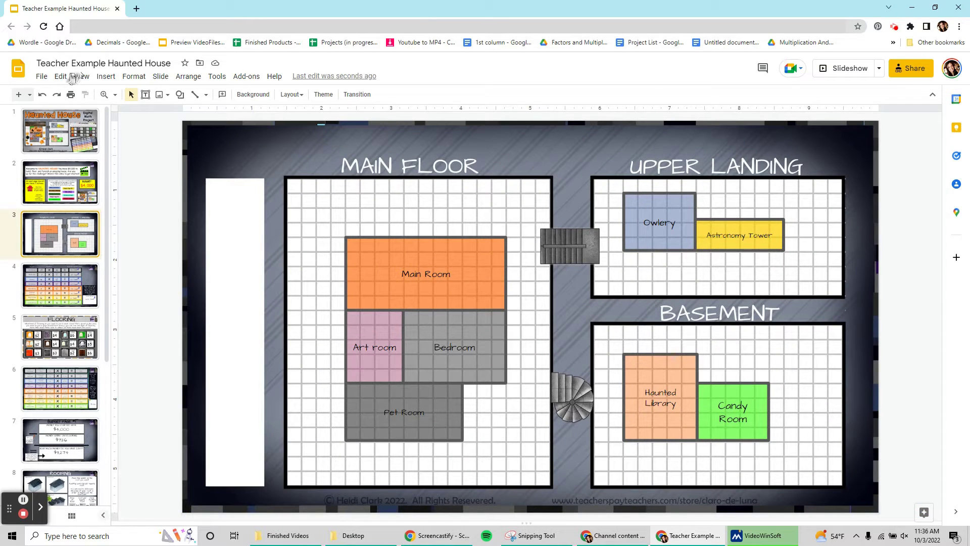
pyautogui.click(61, 76)
pyautogui.click(80, 168)
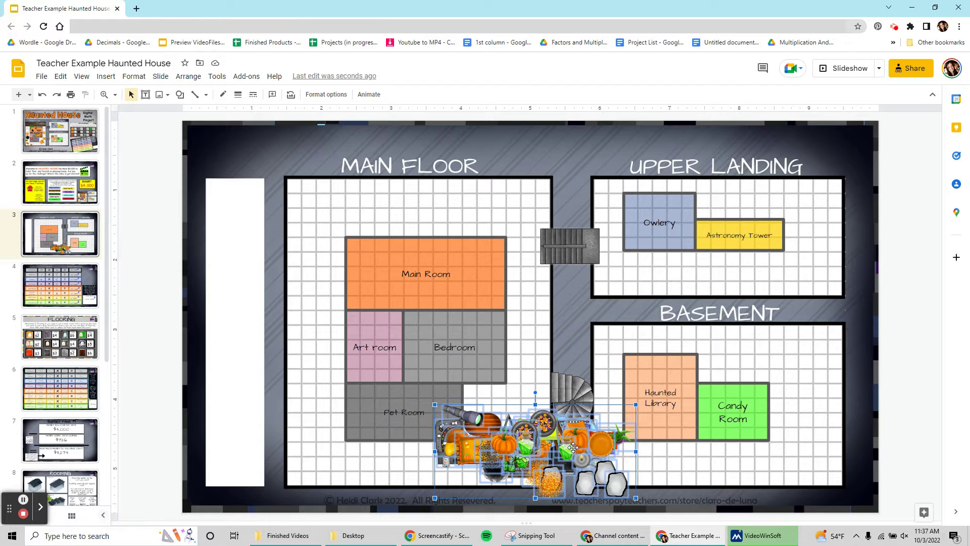
pyautogui.moveTo(573, 448); pyautogui.dragTo(321, 163)
pyautogui.click(272, 204)
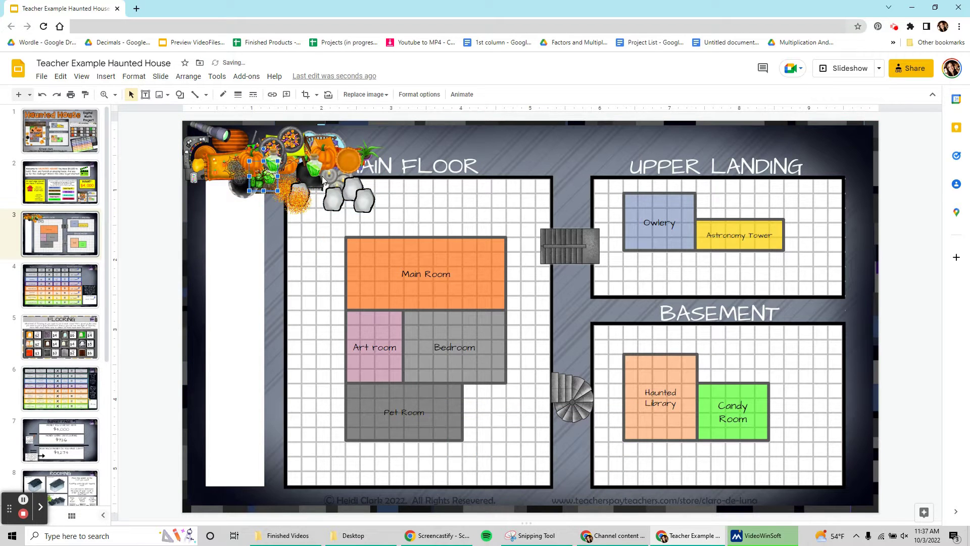
pyautogui.click(399, 256)
pyautogui.click(396, 367)
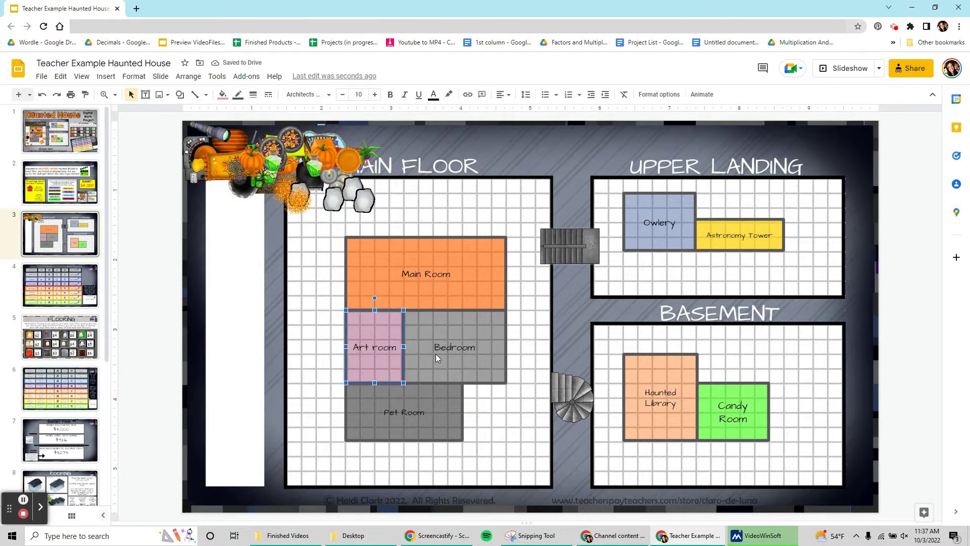
pyautogui.click(437, 357)
pyautogui.click(424, 403)
pyautogui.click(489, 153)
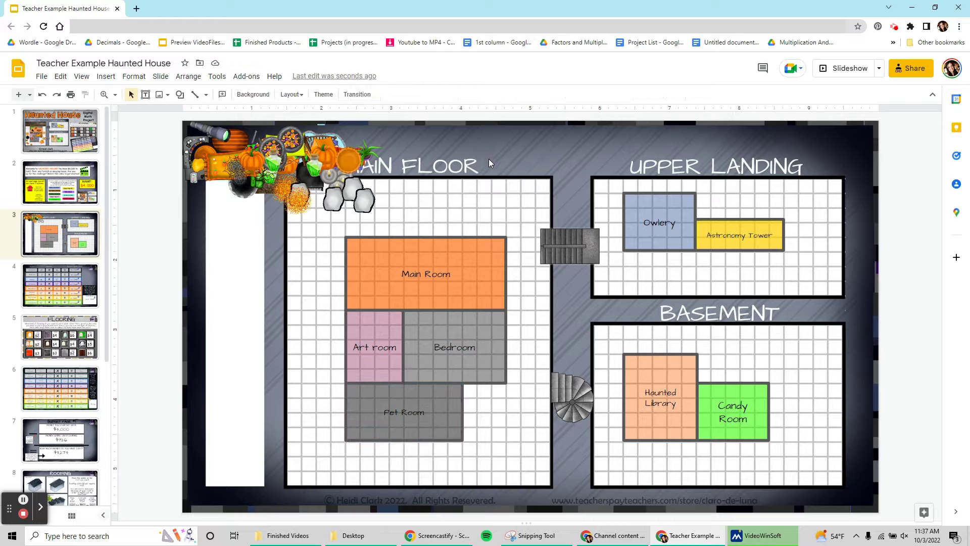
# Step: Spread the pumpkin pie, spider plant, pet house and three rocks along the slide's upper margin
pyautogui.moveTo(344, 160); pyautogui.dragTo(434, 141)
pyautogui.moveTo(359, 157); pyautogui.dragTo(468, 143)
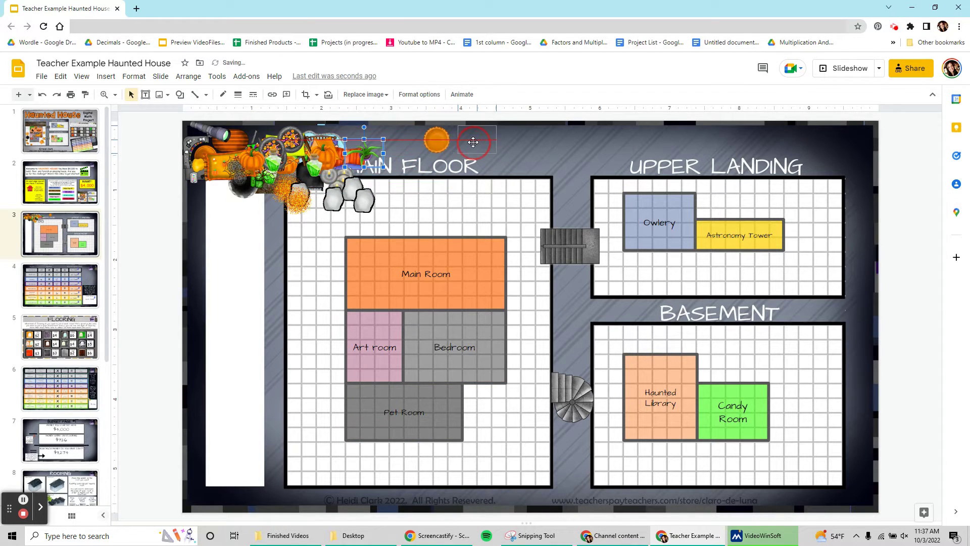
pyautogui.click(365, 158)
pyautogui.moveTo(366, 158); pyautogui.dragTo(531, 140)
pyautogui.moveTo(351, 189); pyautogui.dragTo(619, 139)
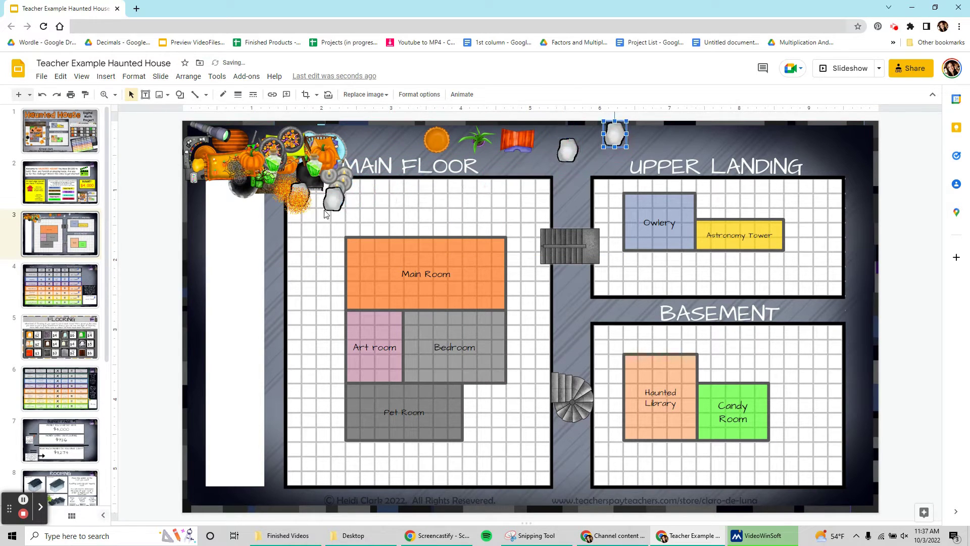
pyautogui.moveTo(331, 206); pyautogui.dragTo(645, 155)
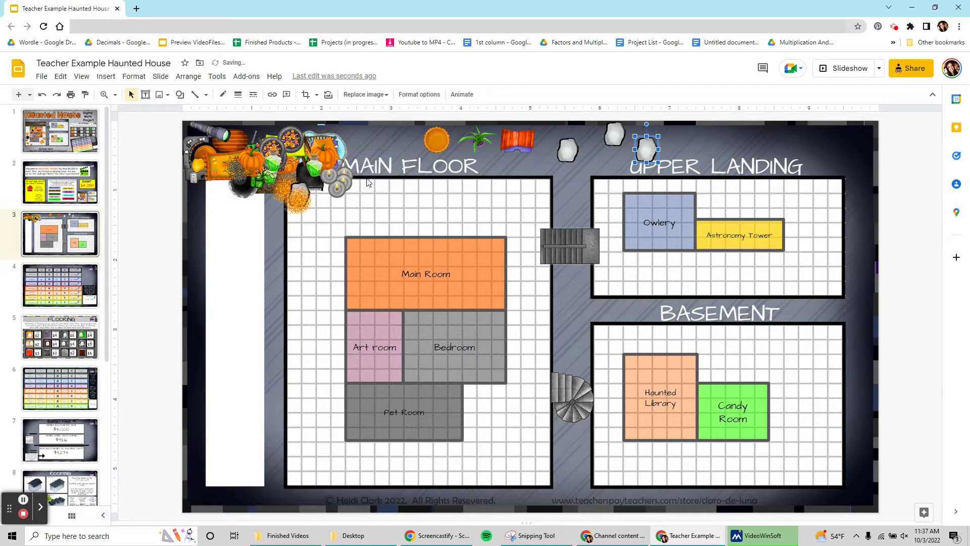
# Step: Place a potion and candles along the white strip, and two pumpkins and the pet bed along the upper margin
pyautogui.moveTo(316, 164); pyautogui.dragTo(200, 228)
pyautogui.moveTo(235, 168); pyautogui.dragTo(396, 138)
pyautogui.moveTo(337, 190); pyautogui.dragTo(221, 336)
pyautogui.moveTo(345, 175); pyautogui.dragTo(216, 393)
pyautogui.moveTo(321, 157); pyautogui.dragTo(368, 147)
pyautogui.moveTo(325, 150); pyautogui.dragTo(745, 137)
# Step: Move a potion, candy bowls, fort, spider web and bird cage to the white strip area, and a rock beside the others
pyautogui.moveTo(273, 162); pyautogui.dragTo(239, 301)
pyautogui.moveTo(291, 138); pyautogui.dragTo(244, 263)
pyautogui.moveTo(298, 202); pyautogui.dragTo(596, 158)
pyautogui.moveTo(281, 154); pyautogui.dragTo(260, 234)
pyautogui.moveTo(276, 153); pyautogui.dragTo(264, 396)
pyautogui.moveTo(240, 168); pyautogui.dragTo(211, 262)
pyautogui.moveTo(263, 177); pyautogui.dragTo(260, 296)
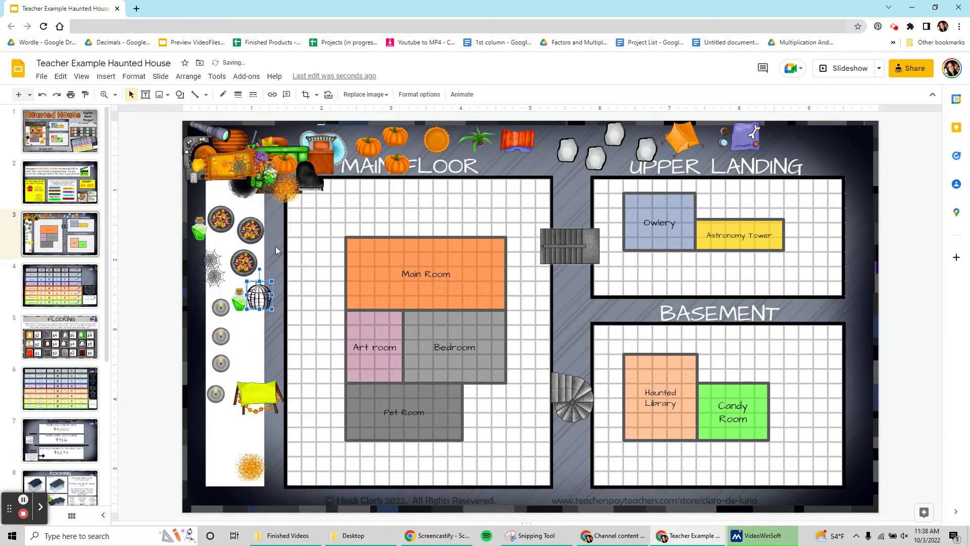
# Step: Separate a pumpkin, the bed, pool, corner couch, piano and candy rug from the pile around the floor plans
pyautogui.moveTo(286, 165); pyautogui.dragTo(374, 131)
pyautogui.moveTo(336, 147); pyautogui.dragTo(794, 139)
pyautogui.moveTo(341, 147); pyautogui.dragTo(840, 146)
pyautogui.moveTo(298, 152); pyautogui.dragTo(857, 182)
pyautogui.moveTo(317, 186); pyautogui.dragTo(257, 341)
pyautogui.moveTo(240, 166); pyautogui.dragTo(445, 179)
# Step: Spread out a pile of leaves, the abandoned field, pumpkin lamp, comfy chair and a tree around the Main Floor
pyautogui.moveTo(297, 197); pyautogui.dragTo(270, 438)
pyautogui.moveTo(296, 188); pyautogui.dragTo(386, 199)
pyautogui.moveTo(259, 158); pyautogui.dragTo(312, 182)
pyautogui.moveTo(281, 164); pyautogui.dragTo(320, 210)
pyautogui.moveTo(276, 170); pyautogui.dragTo(518, 182)
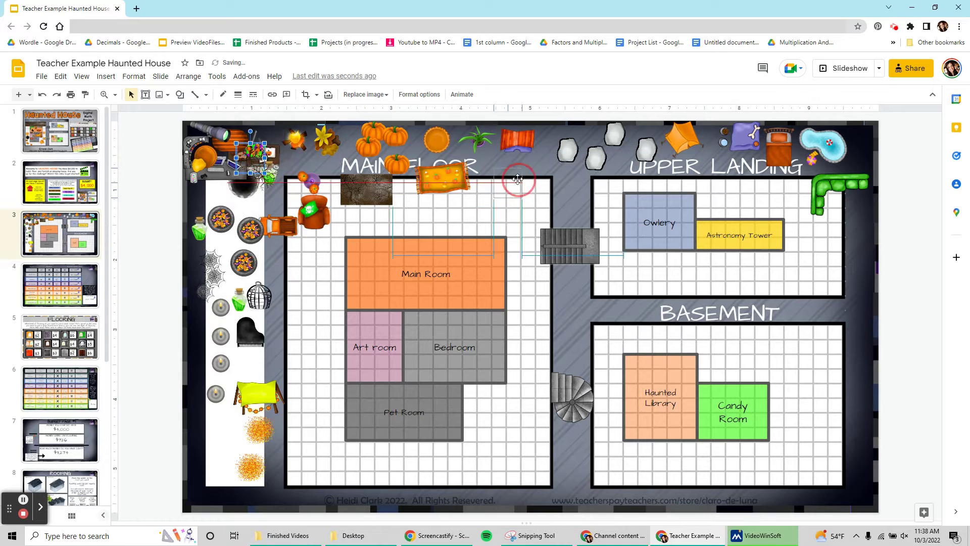
# Step: Move the easel and telescope near the stairs, and the haunted library, art desk and gaming desk to the right edge
pyautogui.moveTo(260, 156); pyautogui.dragTo(546, 181)
pyautogui.moveTo(238, 141); pyautogui.dragTo(529, 206)
pyautogui.moveTo(203, 154); pyautogui.dragTo(847, 248)
pyautogui.moveTo(257, 155); pyautogui.dragTo(840, 278)
pyautogui.moveTo(221, 172); pyautogui.dragTo(843, 347)
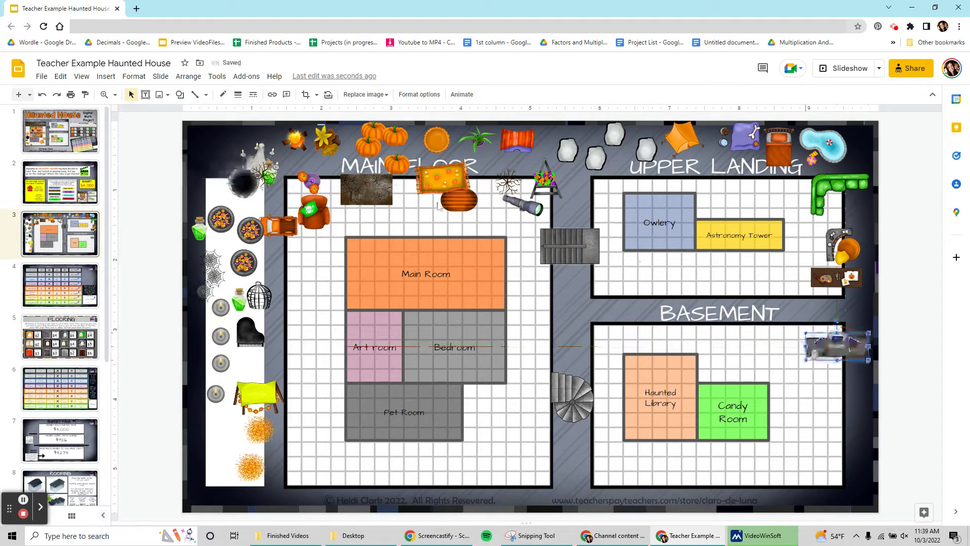
# Step: Separate the bottomless pit, potion and pumpkin lamp in the upper-left area from the overlapping items
pyautogui.moveTo(244, 186)
pyautogui.mouseDown()
pyautogui.moveTo(216, 450)
pyautogui.moveTo(231, 193)
pyautogui.mouseUp()
pyautogui.moveTo(269, 176); pyautogui.dragTo(250, 157)
pyautogui.moveTo(308, 185); pyautogui.dragTo(293, 173)
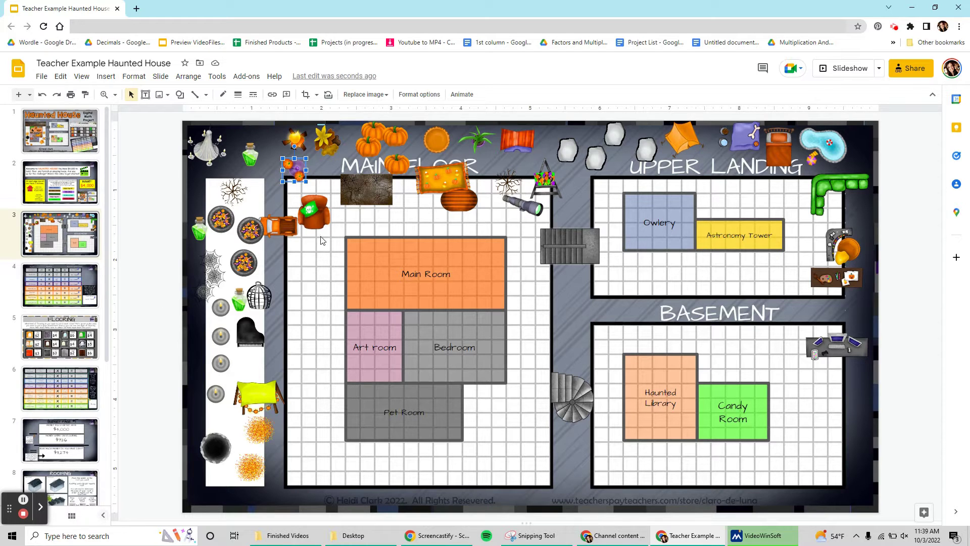
# Step: Place the fort in the Art room and align the room's label to the top of its box
pyautogui.moveTo(277, 390); pyautogui.dragTo(383, 353)
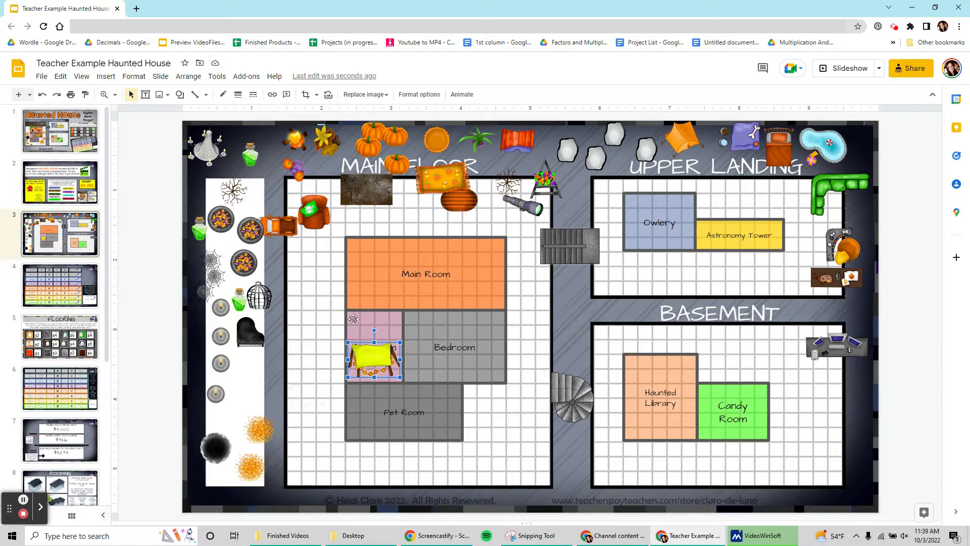
pyautogui.click(354, 319)
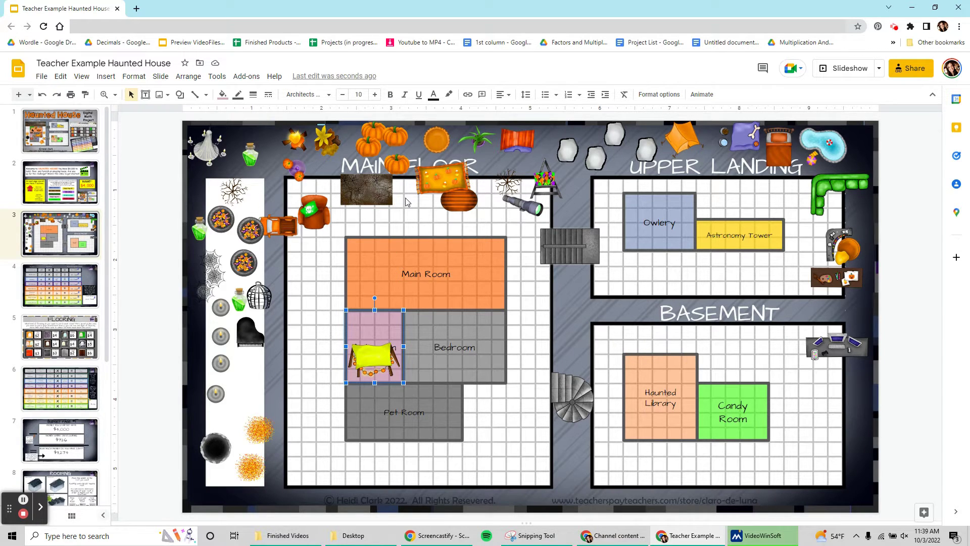
pyautogui.click(509, 95)
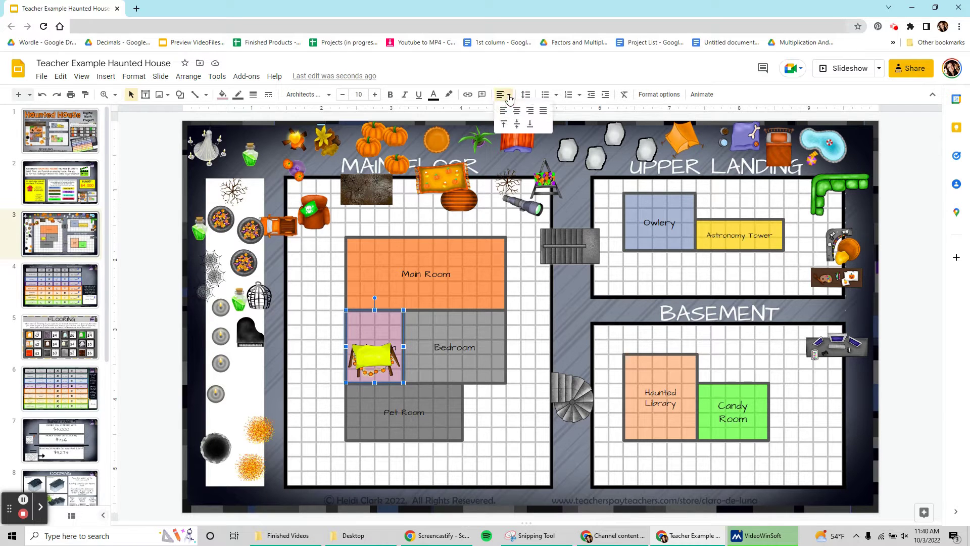
pyautogui.click(504, 124)
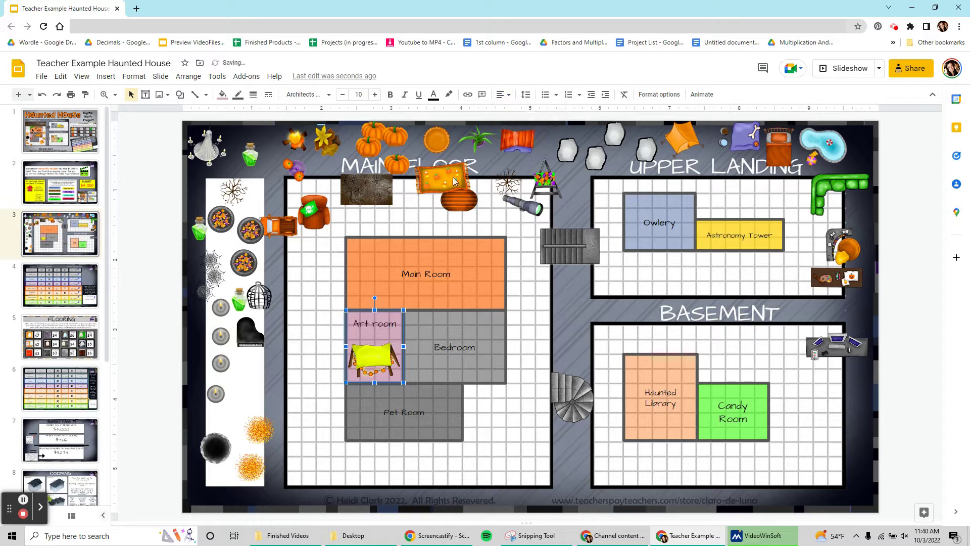
pyautogui.click(392, 322)
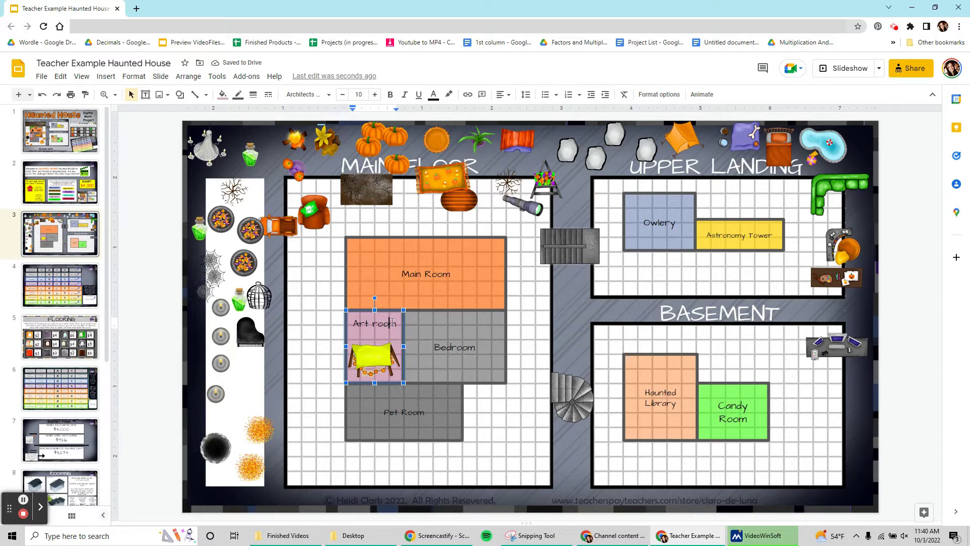
pyautogui.click(317, 323)
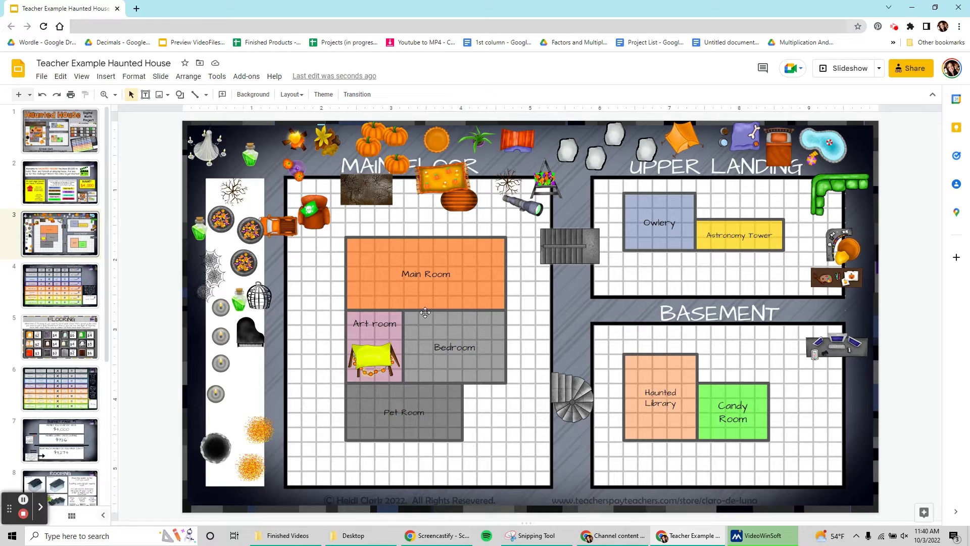
# Step: Reduce the Art room label's font size to 7 and align the text to the vertical middle of its box
pyautogui.click(392, 324)
pyautogui.moveTo(397, 326); pyautogui.dragTo(339, 324)
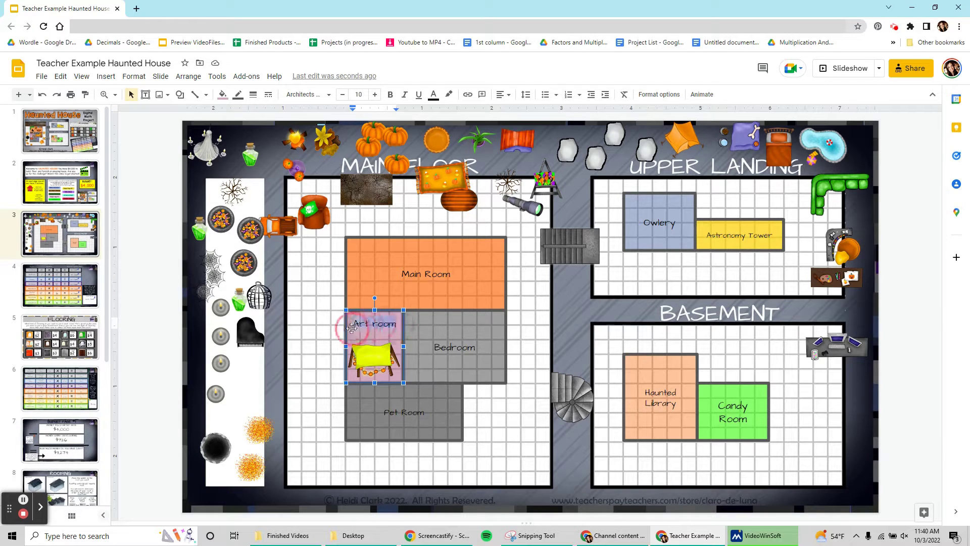
pyautogui.click(343, 95)
pyautogui.click(342, 94)
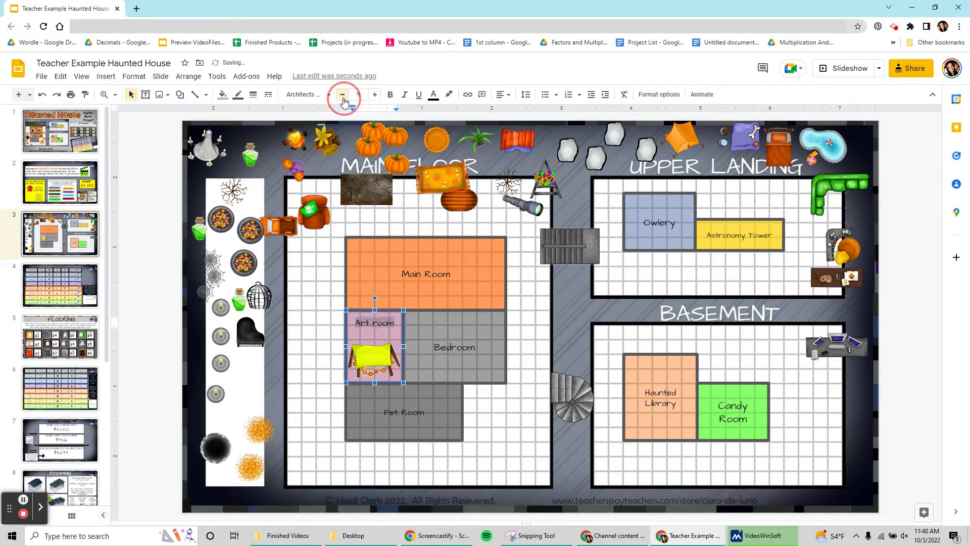
pyautogui.click(342, 95)
pyautogui.click(502, 100)
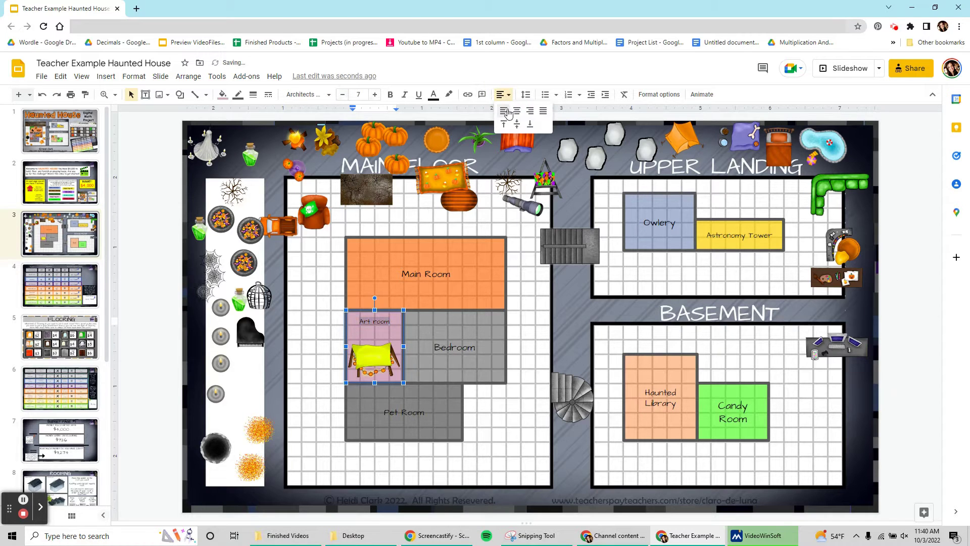
pyautogui.click(515, 129)
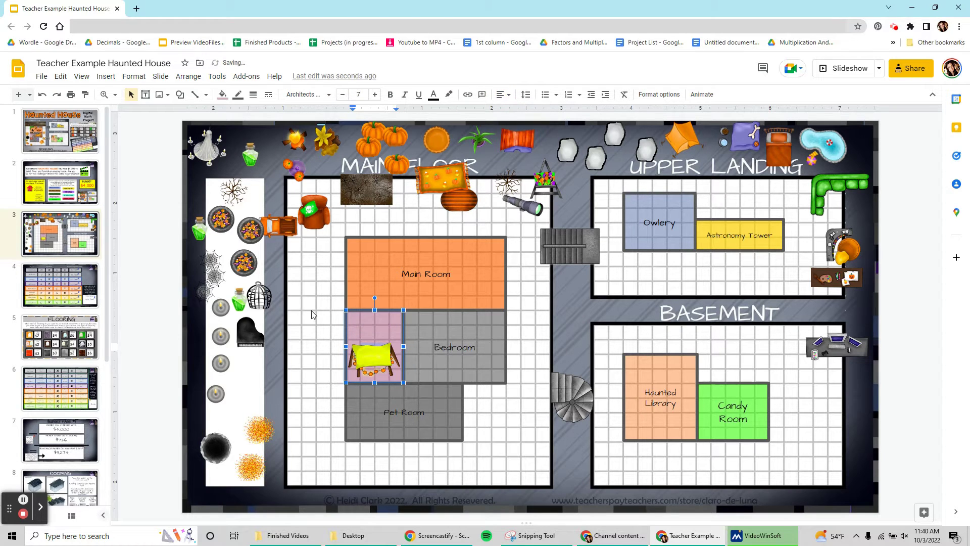
# Step: Shrink the fort and tuck it into the lower-right corner of the Art room, below the room label
pyautogui.click(353, 351)
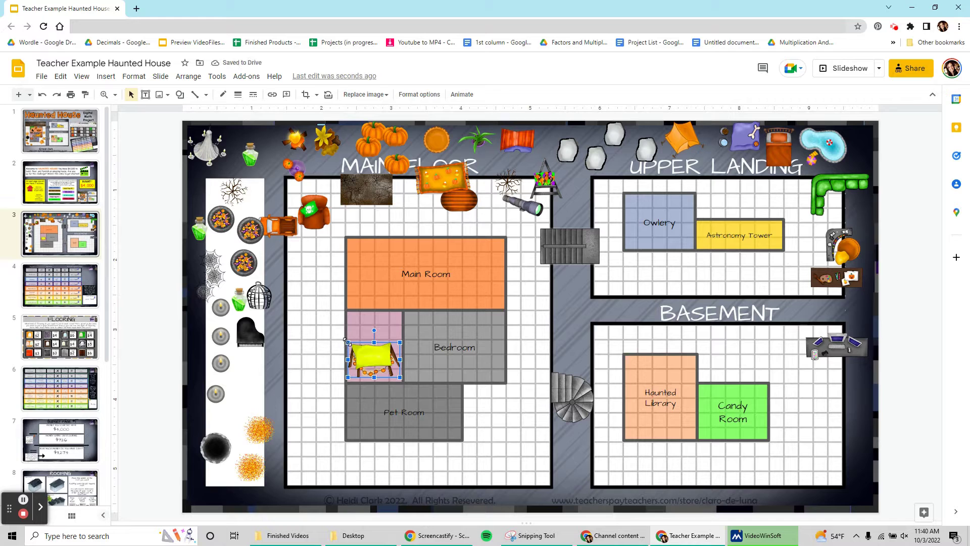
pyautogui.moveTo(347, 343); pyautogui.dragTo(383, 373)
pyautogui.click(332, 357)
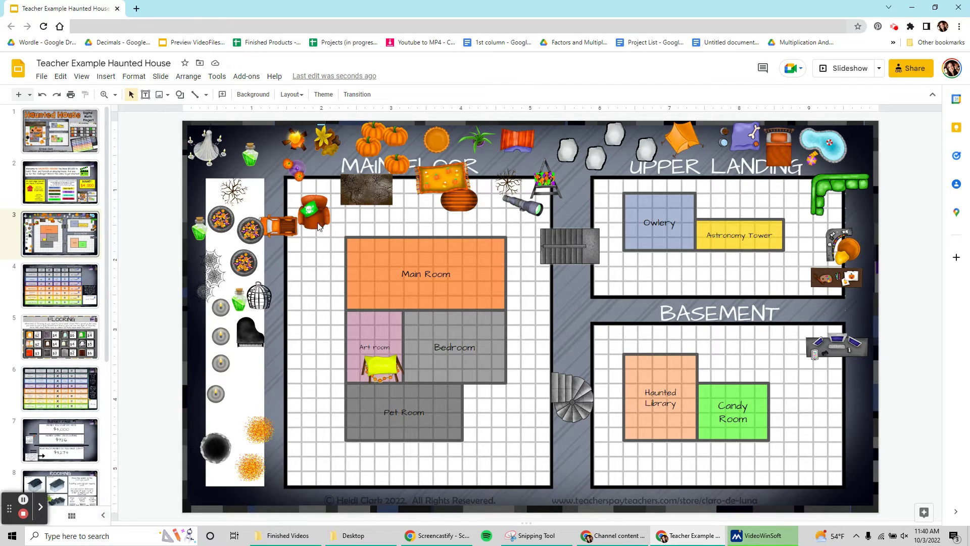
pyautogui.click(324, 328)
pyautogui.moveTo(373, 360); pyautogui.dragTo(372, 360)
# Step: Try left and right text alignment on the Bedroom label and return it to centered
pyautogui.click(436, 355)
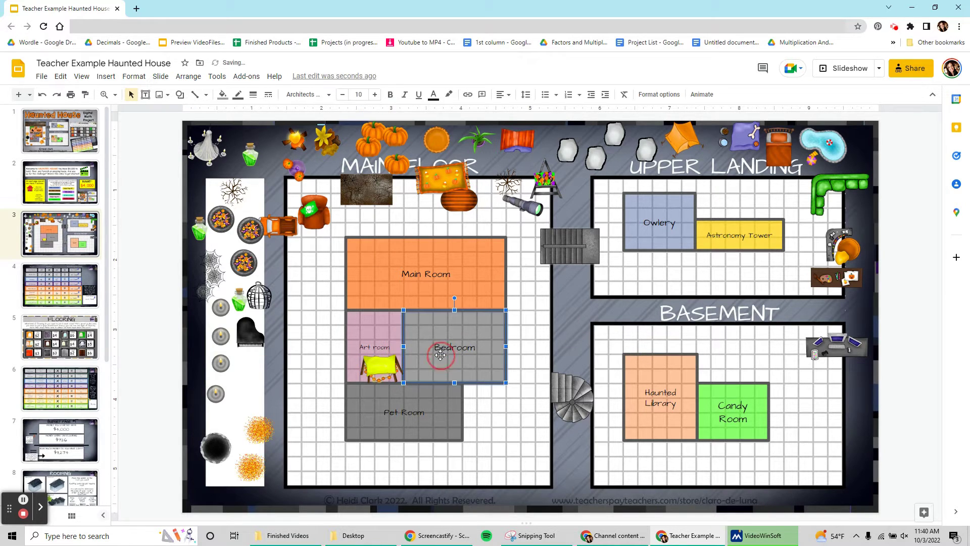
pyautogui.click(501, 95)
pyautogui.click(501, 116)
pyautogui.click(508, 98)
pyautogui.click(517, 110)
pyautogui.click(510, 95)
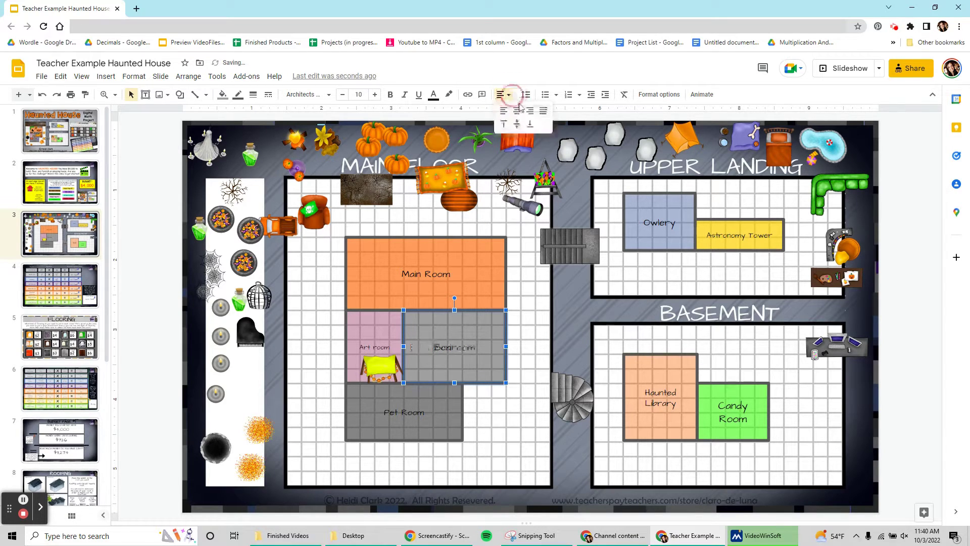
pyautogui.click(529, 110)
pyautogui.click(508, 95)
pyautogui.click(516, 110)
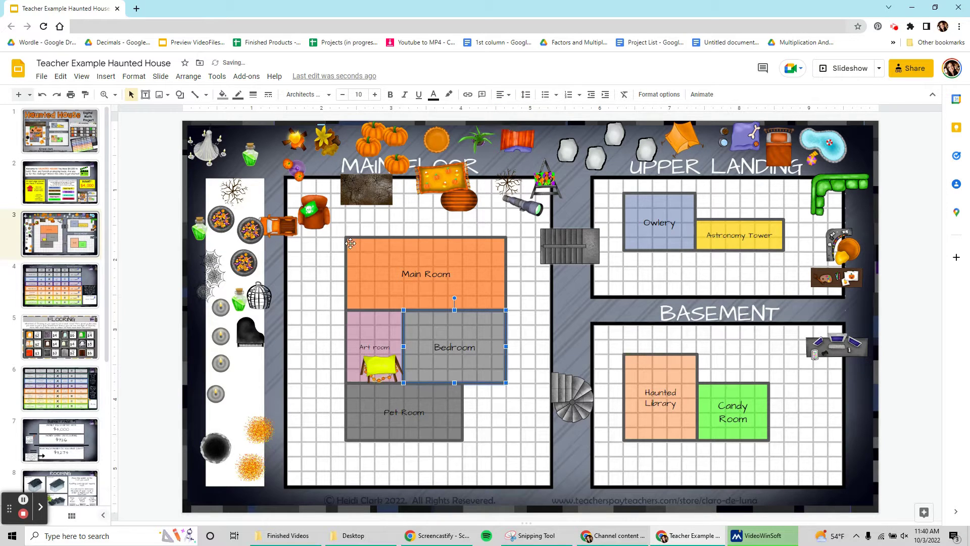
pyautogui.click(339, 256)
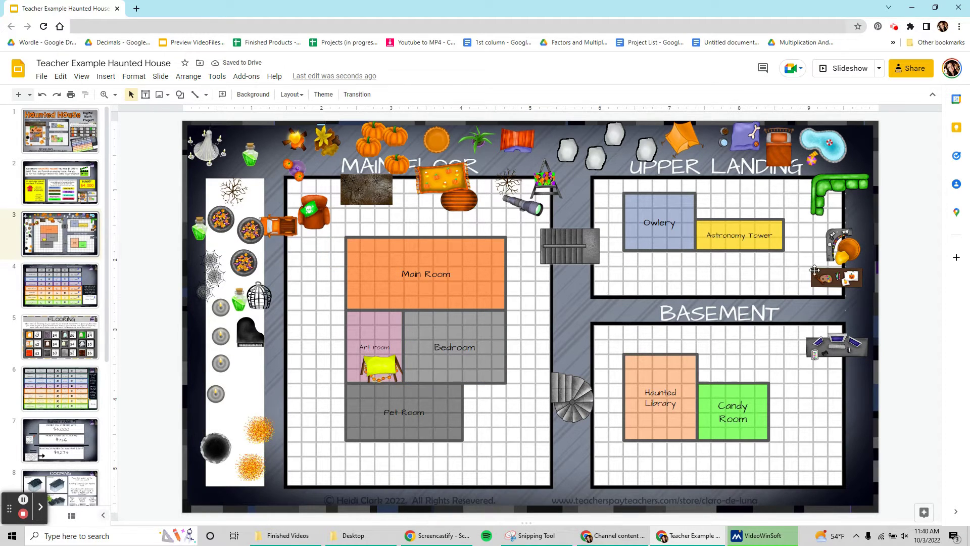
# Step: Place the corner desk with the orange chair in the upper-left corner of the Haunted Library, sized about 0.44 by 0.47 in
pyautogui.moveTo(840, 254); pyautogui.dragTo(642, 374)
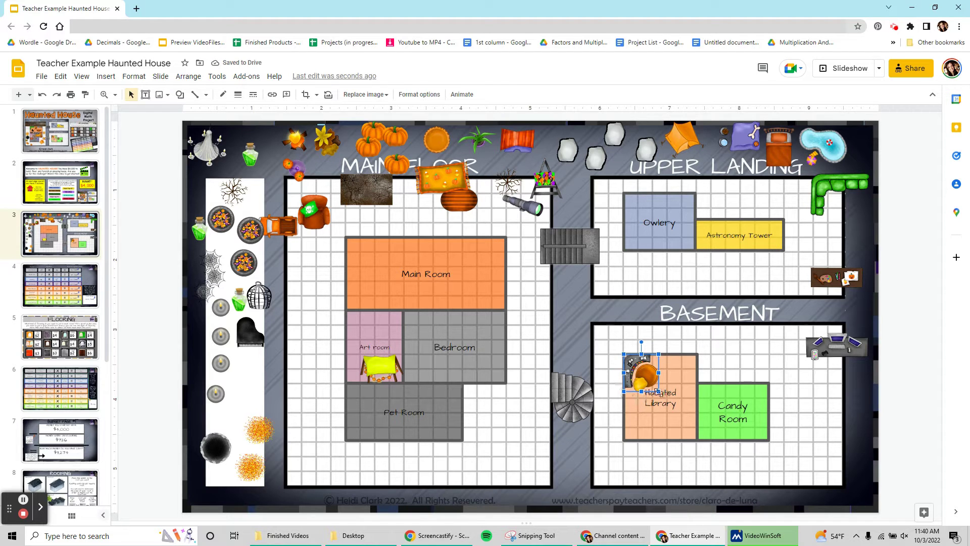
pyautogui.moveTo(658, 390)
pyautogui.mouseDown()
pyautogui.moveTo(698, 434)
pyautogui.moveTo(655, 387)
pyautogui.mouseUp()
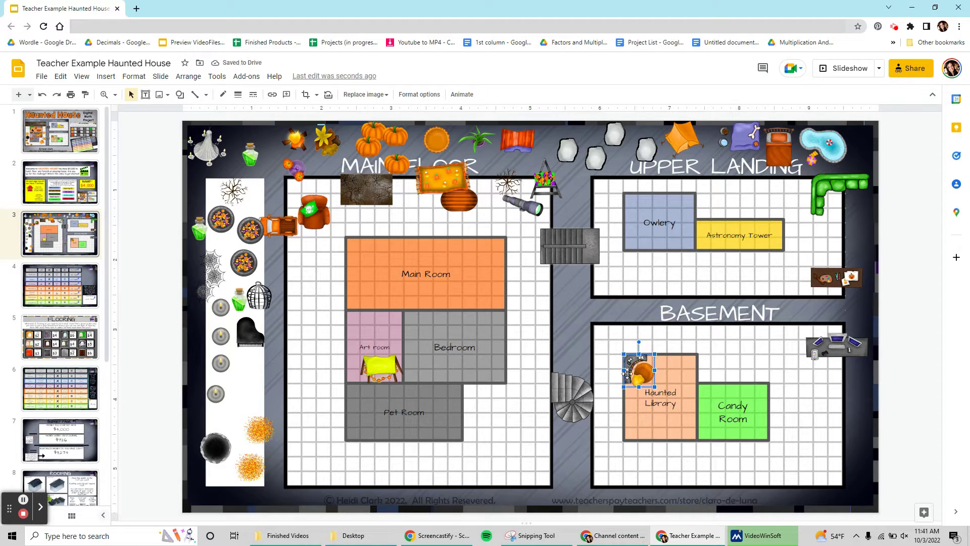
# Step: Try flipping the Haunted Library's corner desk horizontally and vertically, returning it to its original orientation each time
pyautogui.click(133, 76)
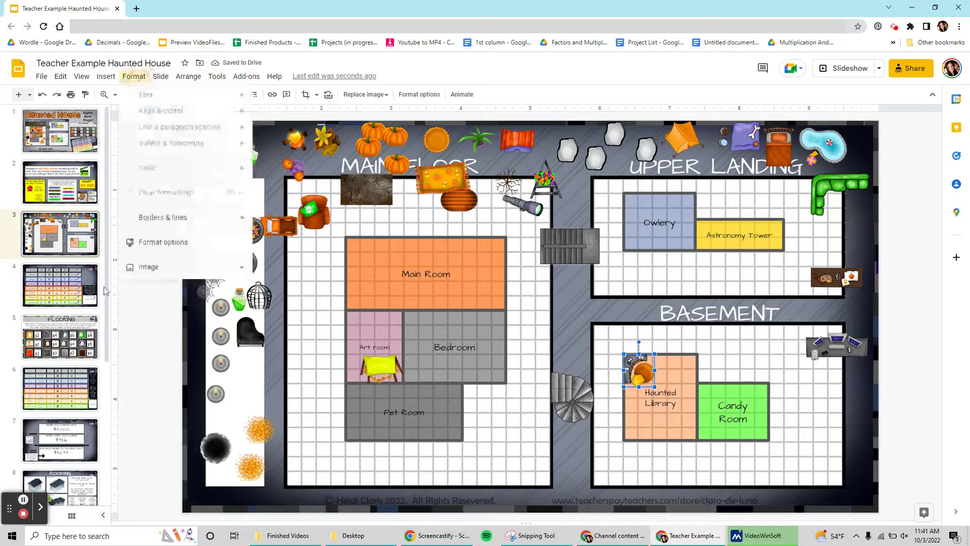
pyautogui.click(190, 244)
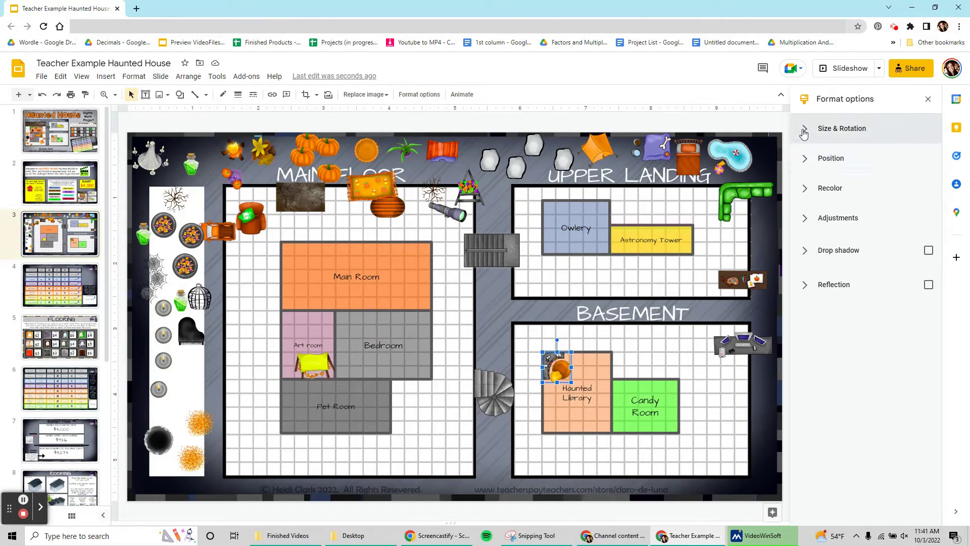
pyautogui.click(804, 133)
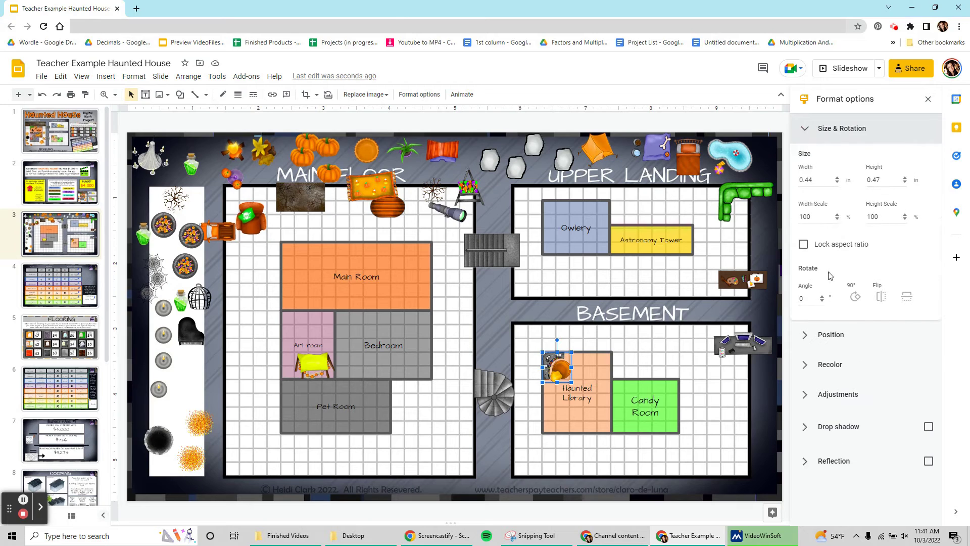
pyautogui.click(881, 298)
pyautogui.click(881, 298)
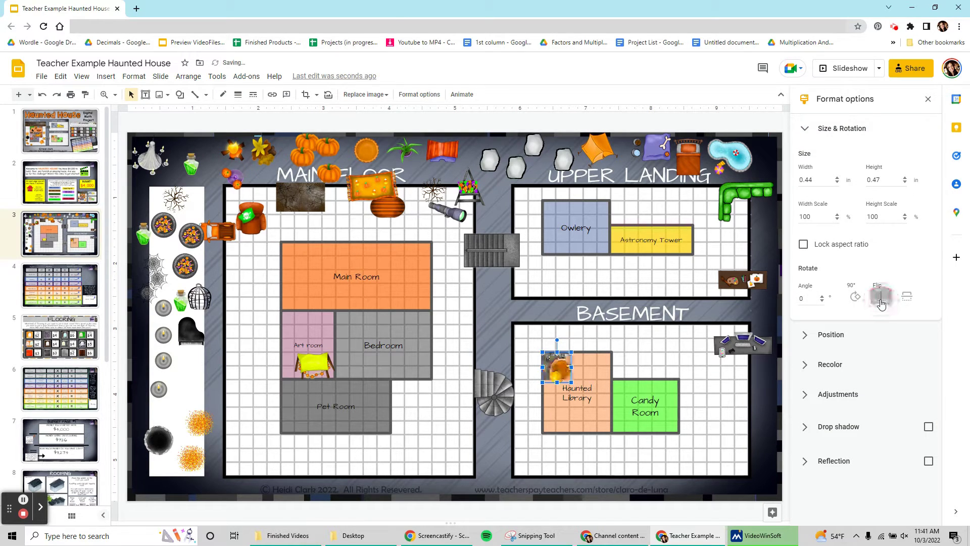
pyautogui.click(910, 297)
pyautogui.click(910, 297)
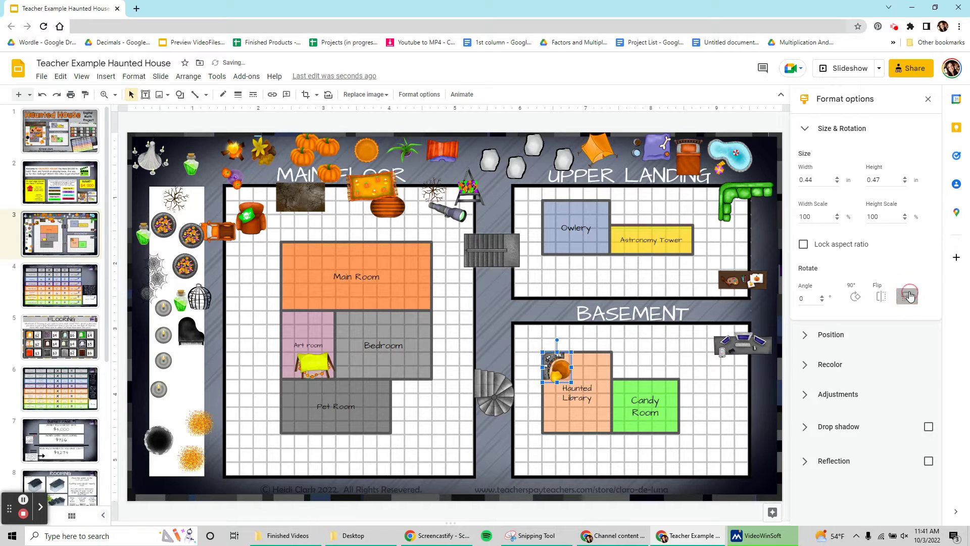
# Step: Try the Light 8 recolor and a brown recolor on the Haunted Library's corner desk, and undo the recoloring
pyautogui.click(808, 368)
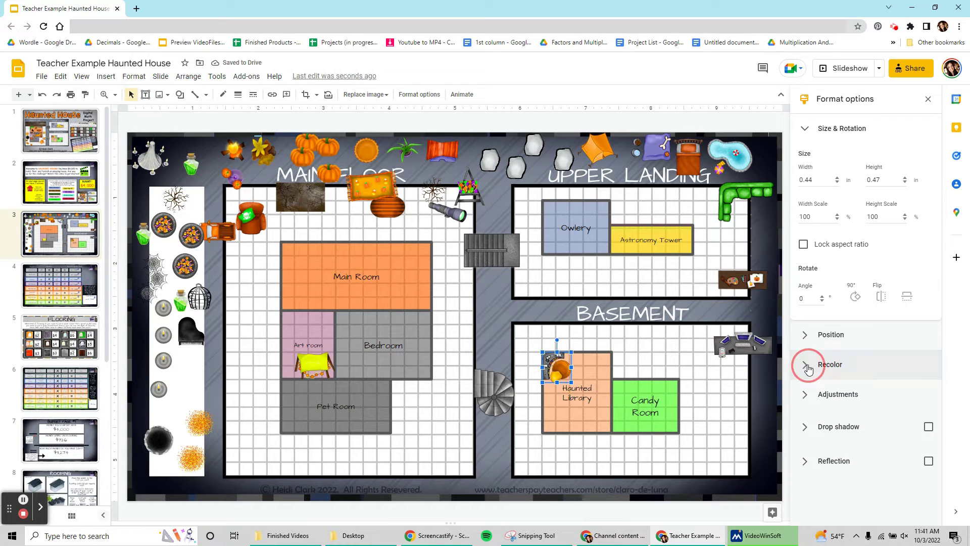
pyautogui.click(829, 393)
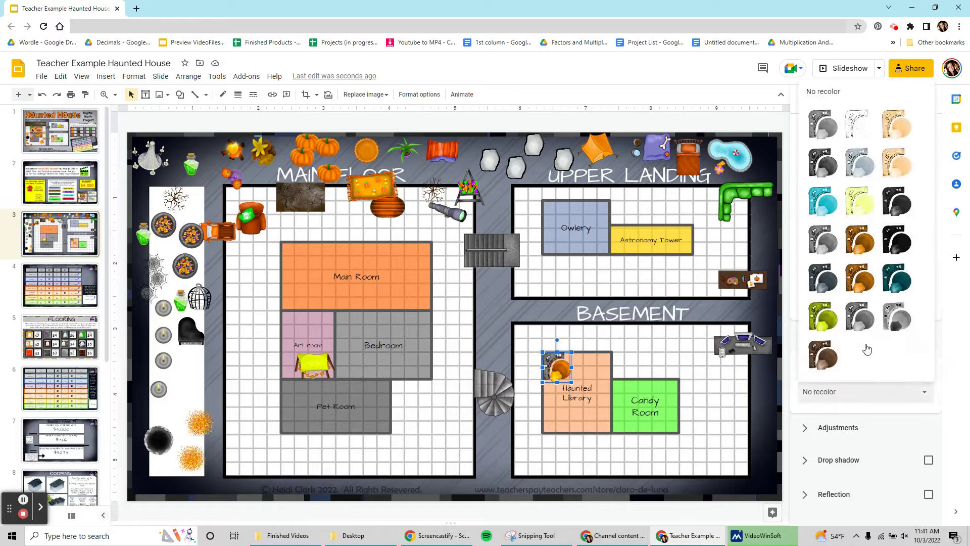
pyautogui.click(850, 204)
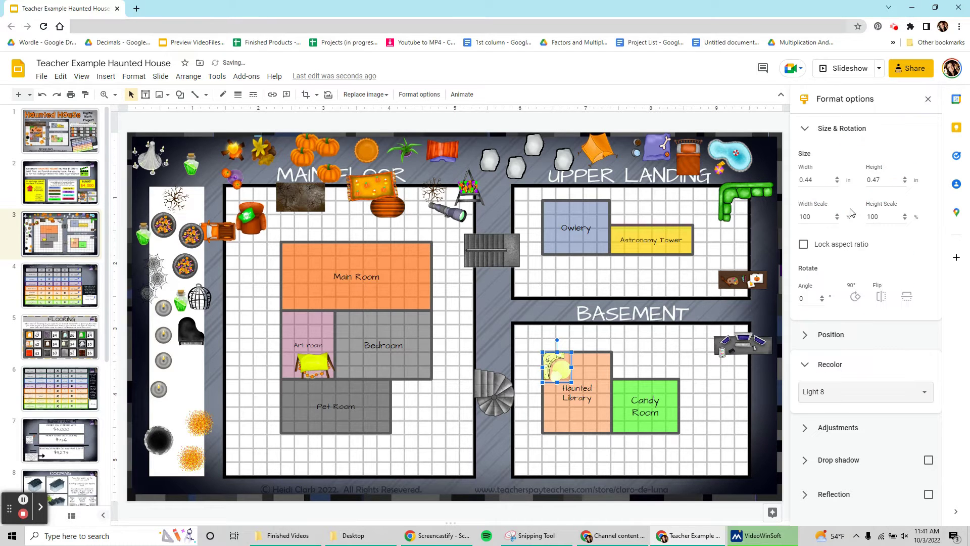
pyautogui.click(858, 389)
pyautogui.click(42, 94)
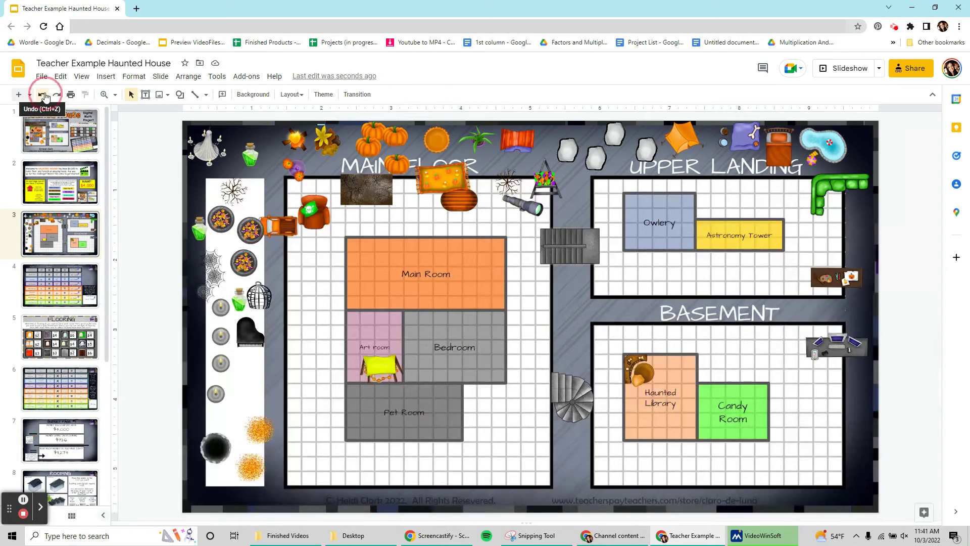
pyautogui.click(42, 95)
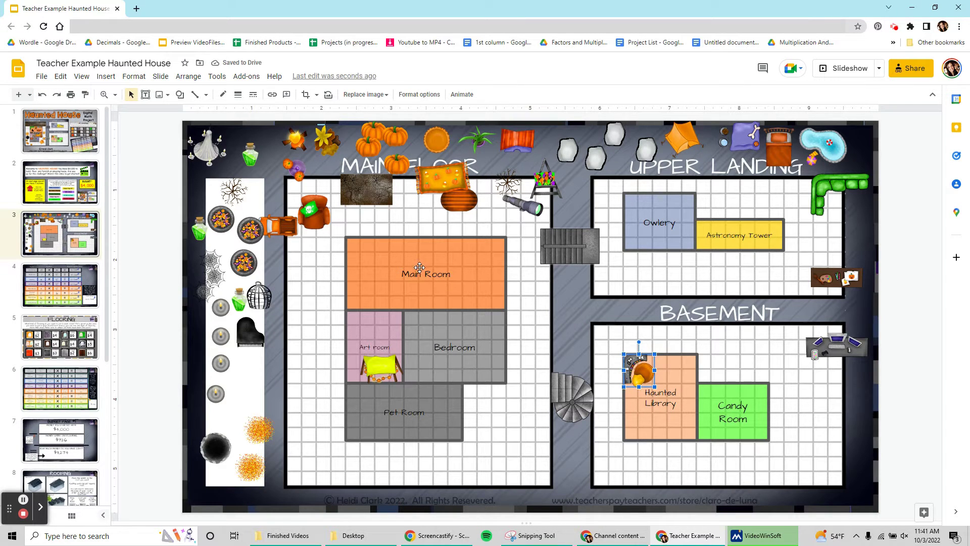
# Step: Place the pumpkin rug enlarged in the Main Room and move the comfy chair to the room's upper-left corner
pyautogui.moveTo(450, 182); pyautogui.dragTo(442, 271)
pyautogui.click(353, 195)
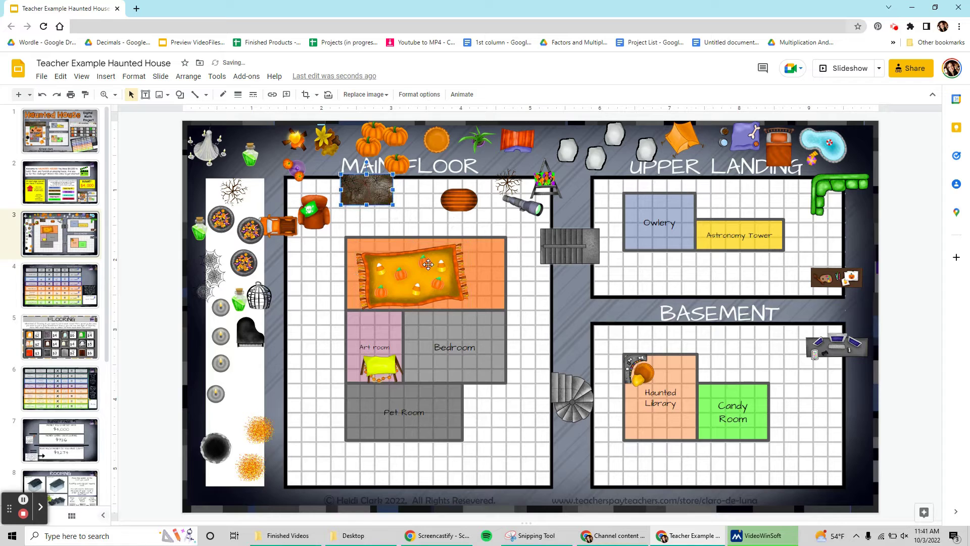
pyautogui.moveTo(314, 209); pyautogui.dragTo(366, 250)
pyautogui.click(383, 269)
pyautogui.click(329, 262)
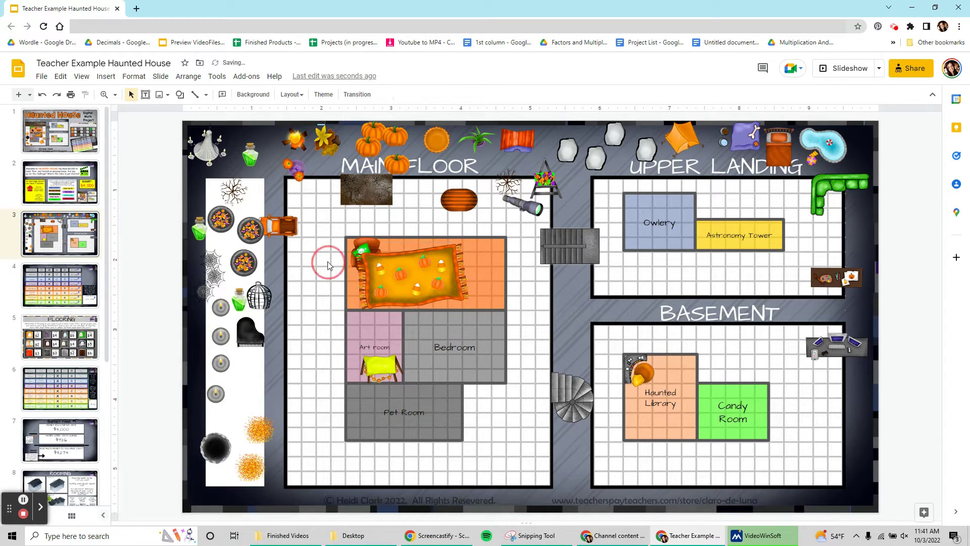
# Step: Bring the comfy chair to the front so it sits on top of the pumpkin rug
pyautogui.click(360, 245)
pyautogui.click(324, 273)
pyautogui.click(363, 247)
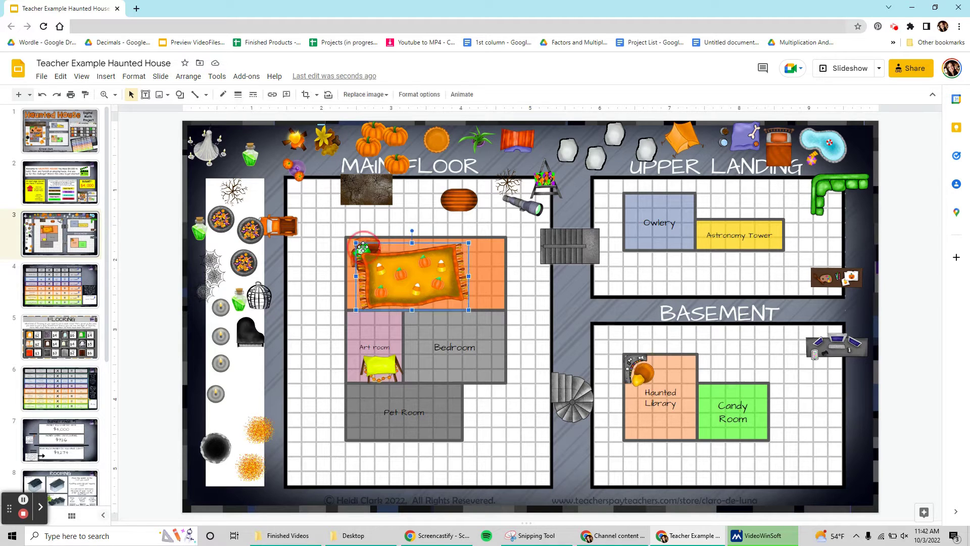
pyautogui.click(365, 238)
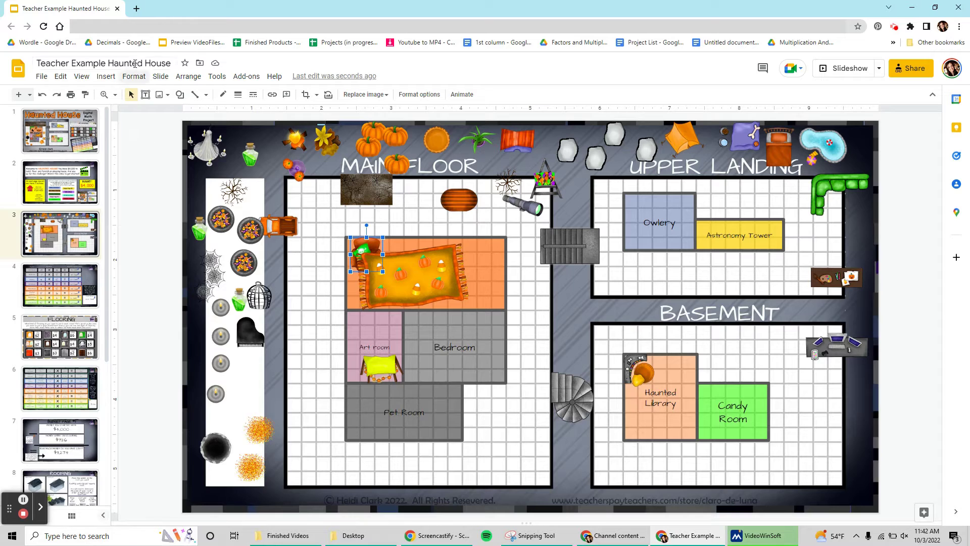
pyautogui.click(192, 77)
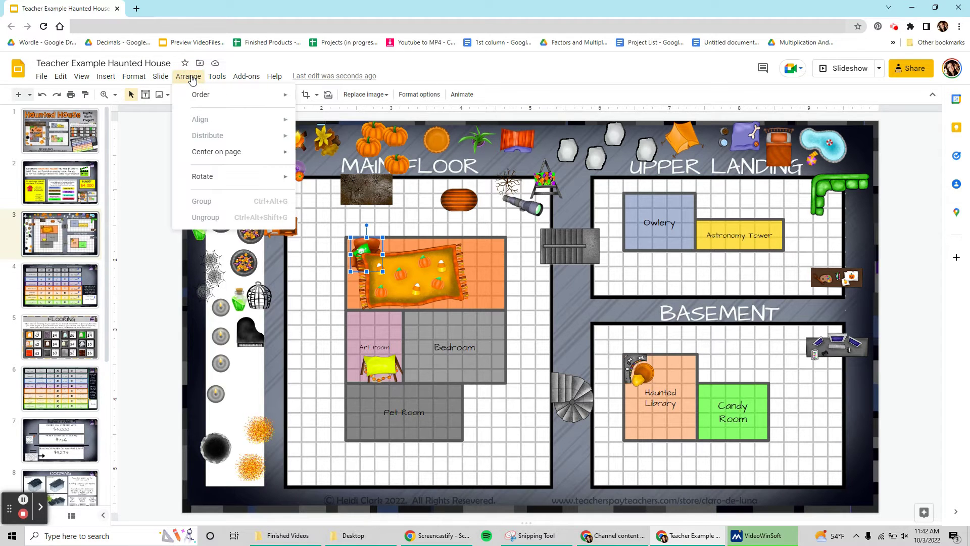
pyautogui.moveTo(200, 96)
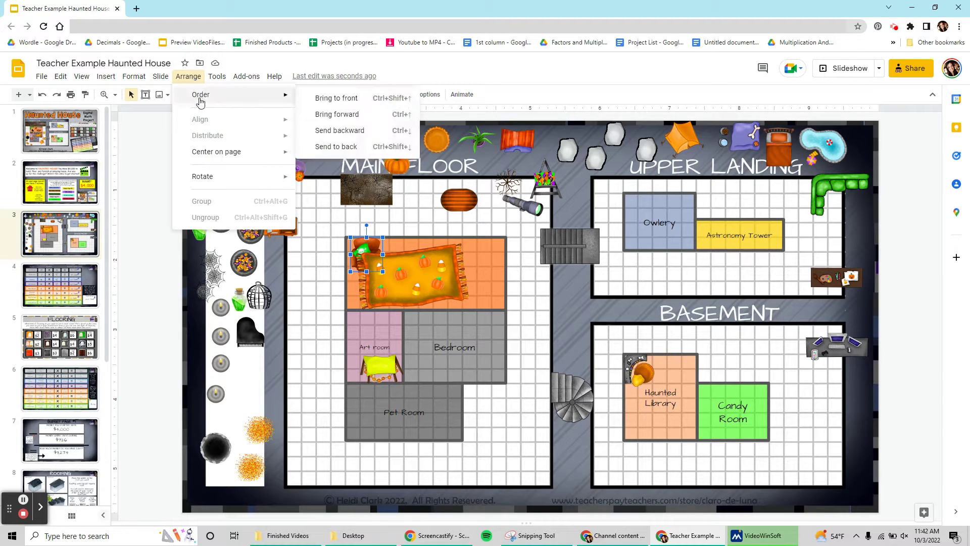
pyautogui.click(307, 99)
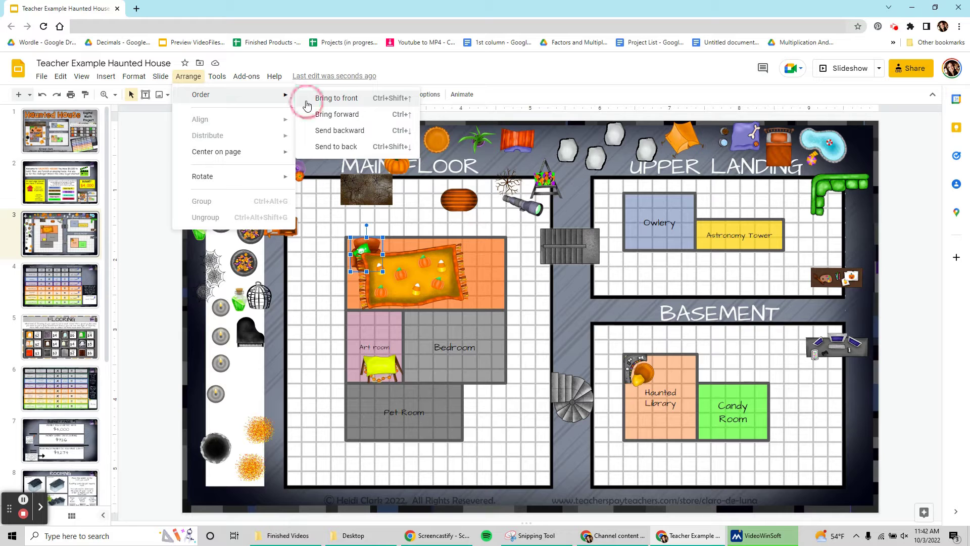
pyautogui.click(324, 221)
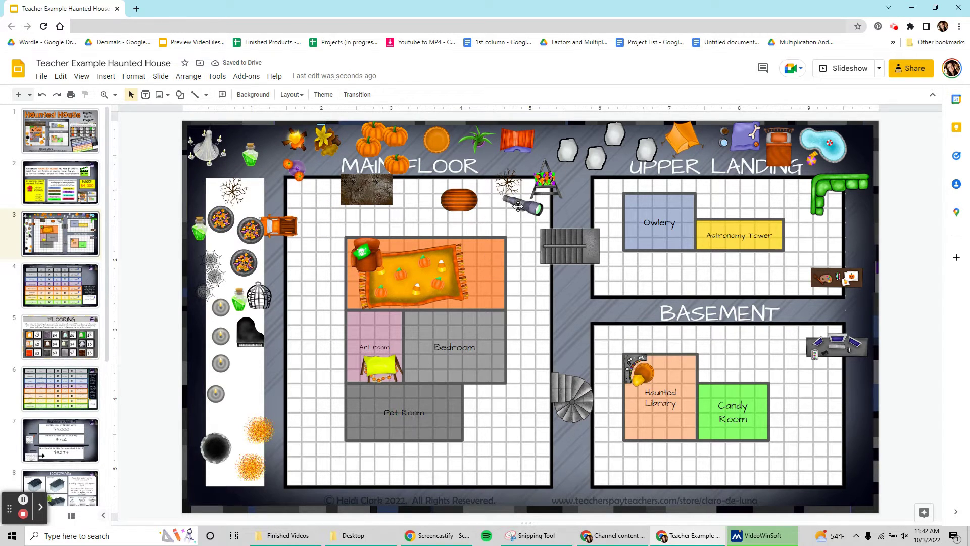
# Step: Move the telescope to the upper-right corner of the Owlery and the easel into the Art room above the fort
pyautogui.moveTo(518, 206); pyautogui.dragTo(675, 205)
pyautogui.moveTo(545, 183); pyautogui.dragTo(387, 324)
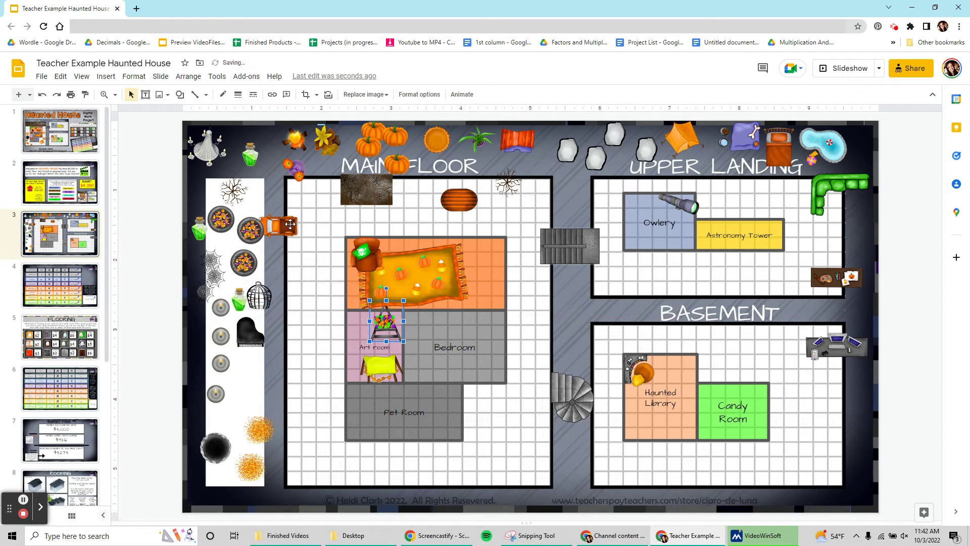
# Step: Place the green sectional couch in the Main Room's upper-right corner, bring it to the front and flip it horizontally
pyautogui.moveTo(820, 176); pyautogui.dragTo(470, 260)
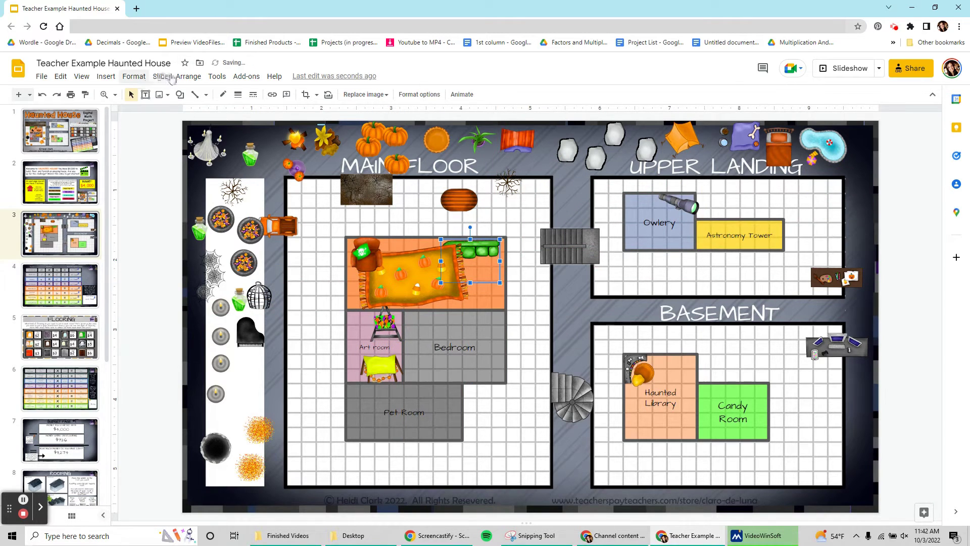
pyautogui.click(189, 76)
pyautogui.moveTo(206, 96)
pyautogui.click(324, 97)
pyautogui.click(142, 78)
pyautogui.click(167, 266)
pyautogui.click(881, 296)
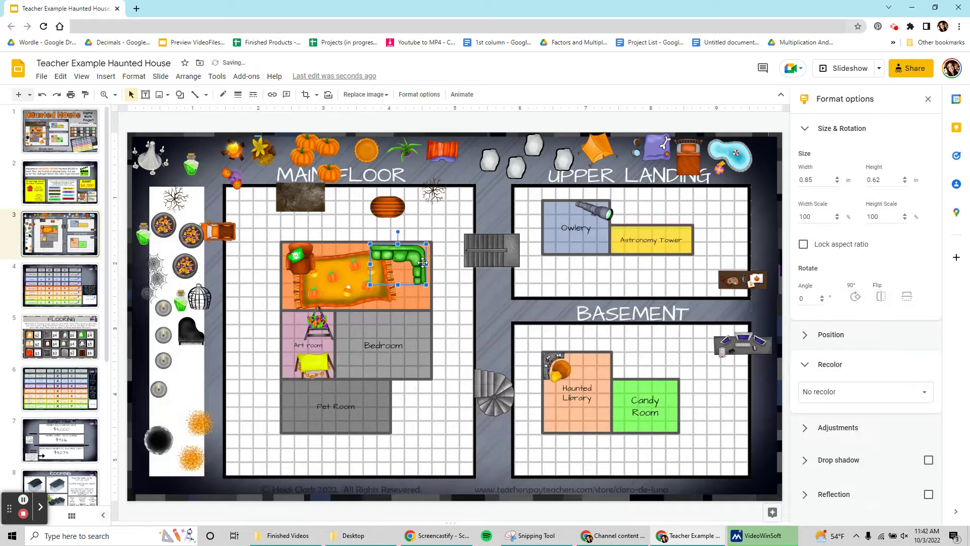
pyautogui.click(303, 201)
# Step: Place the orange bed in the Bedroom and the round orange rug, enlarged, beside it
pyautogui.moveTo(688, 159); pyautogui.dragTo(363, 354)
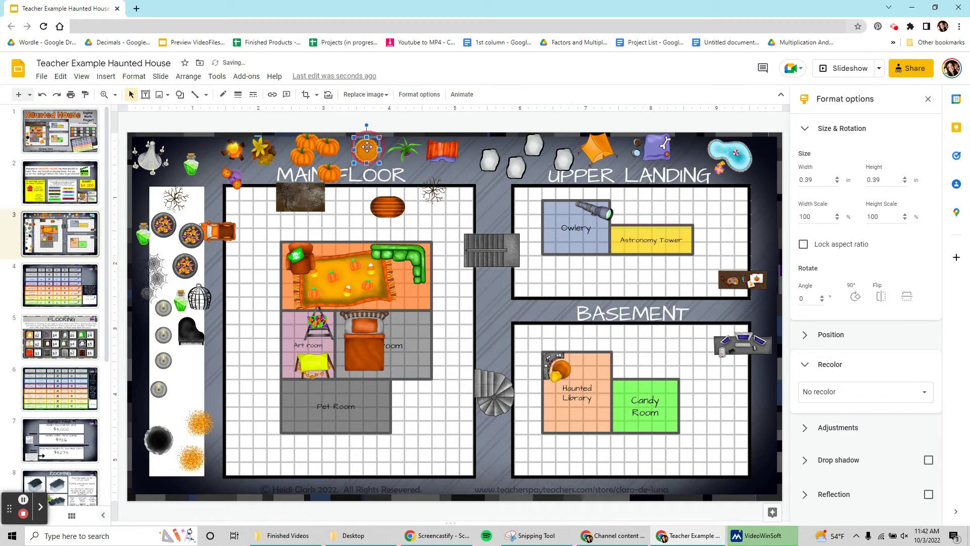
pyautogui.moveTo(366, 152); pyautogui.dragTo(377, 352)
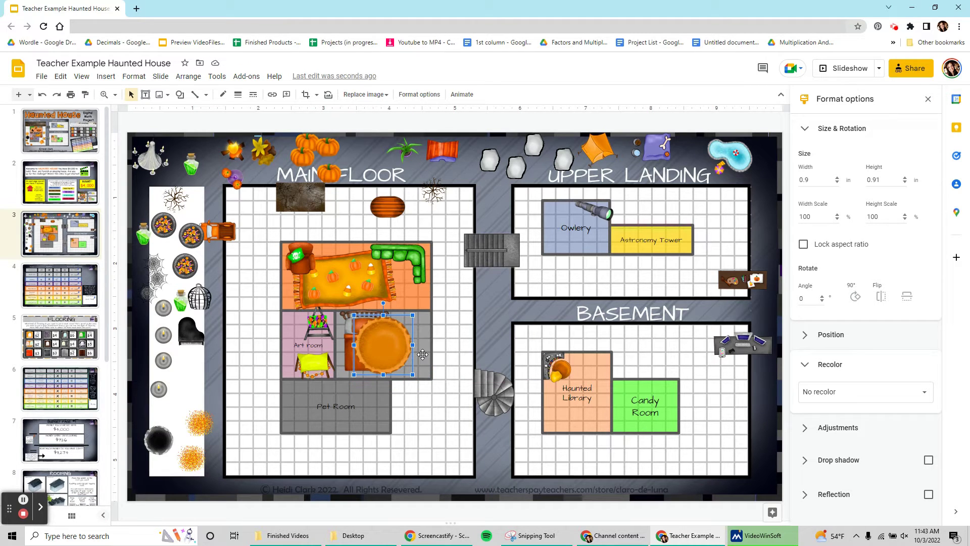
pyautogui.click(349, 327)
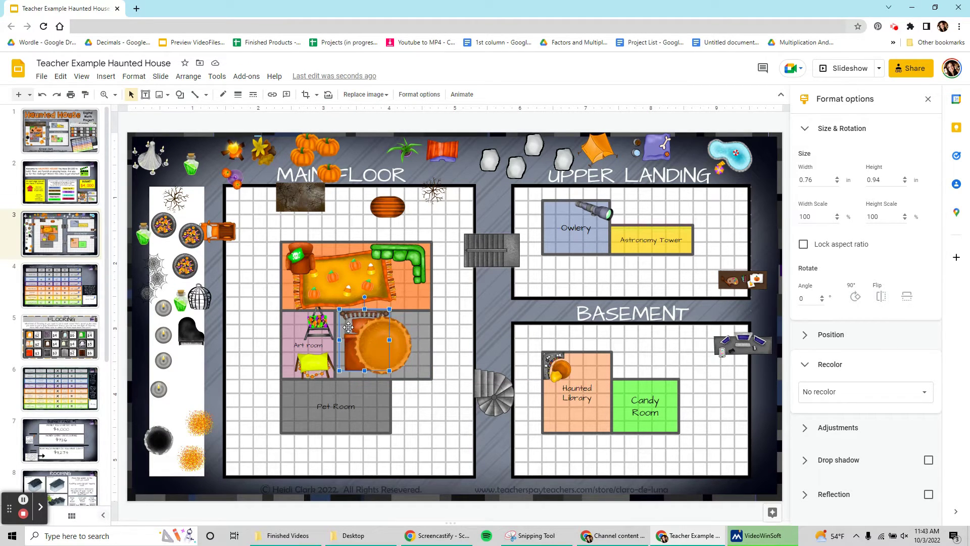
# Step: Try sending the round rug to the back, and undo the reordering
pyautogui.click(398, 350)
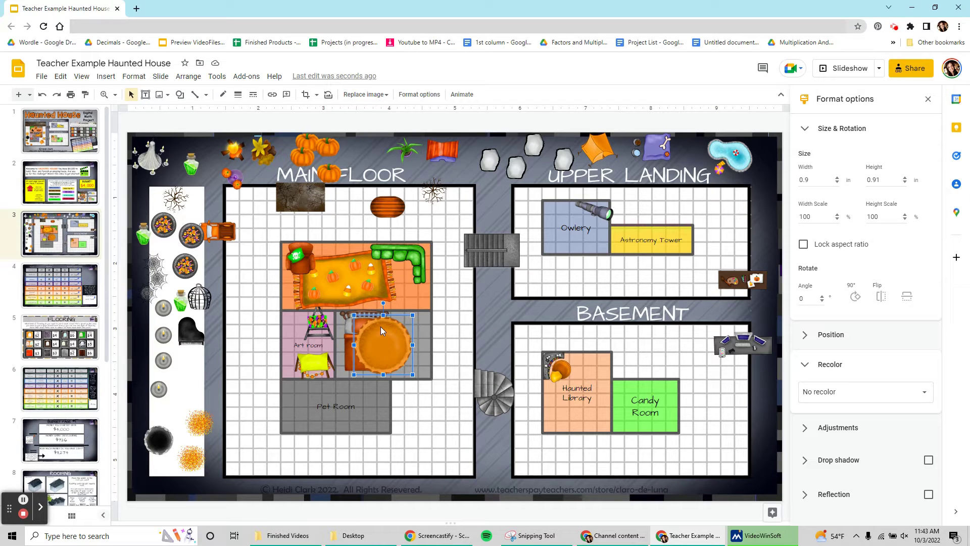
pyautogui.click(188, 76)
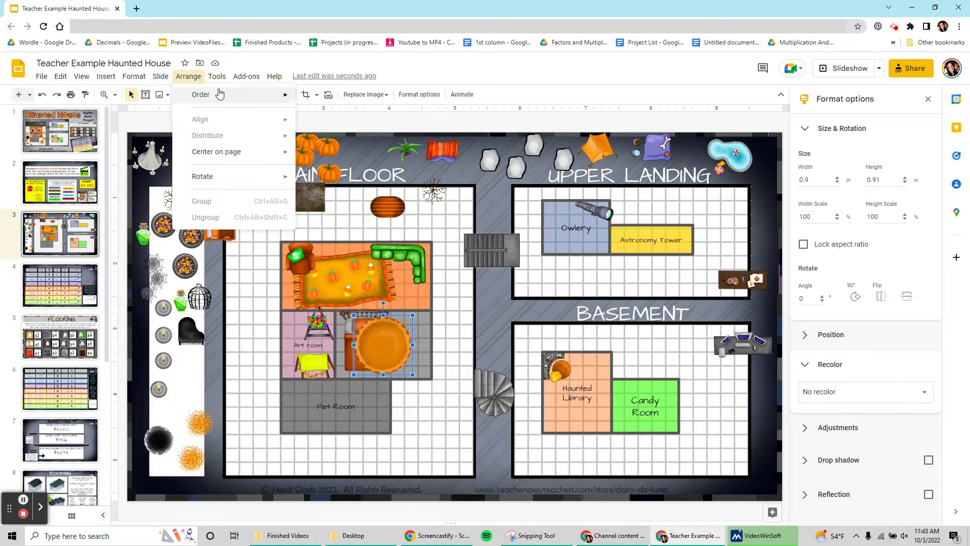
pyautogui.moveTo(224, 95)
pyautogui.click(331, 147)
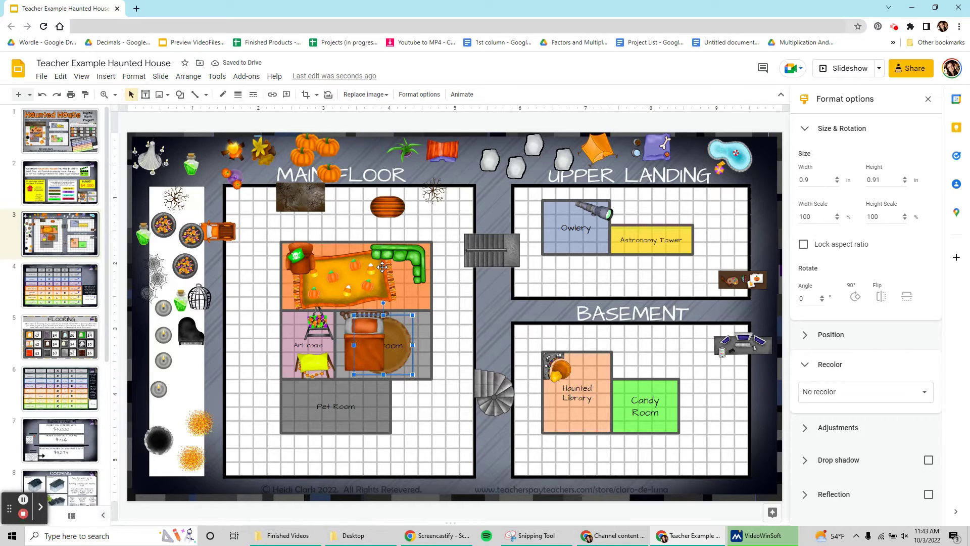
pyautogui.hotkey('ctrl', 'z')
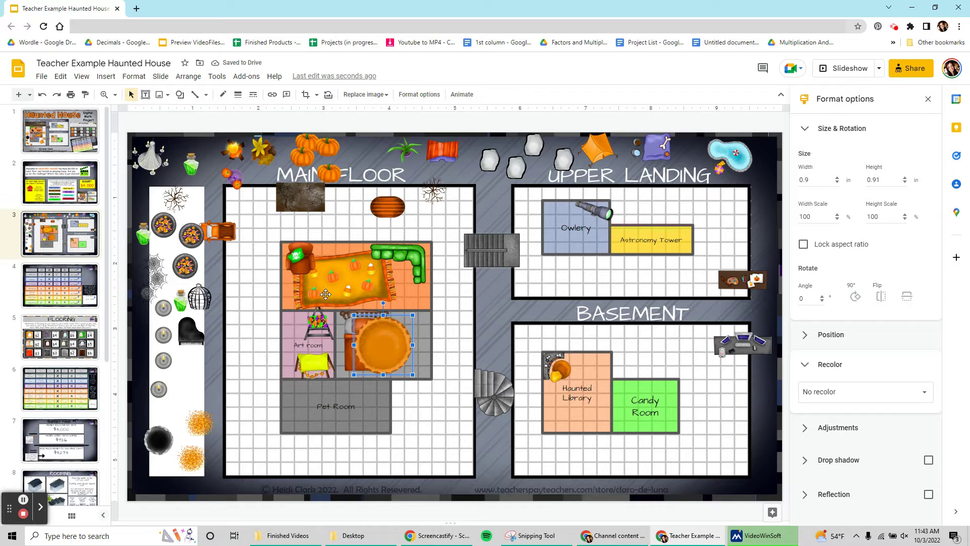
# Step: Bring the bed to the front so it lies on top of the round rug
pyautogui.click(345, 315)
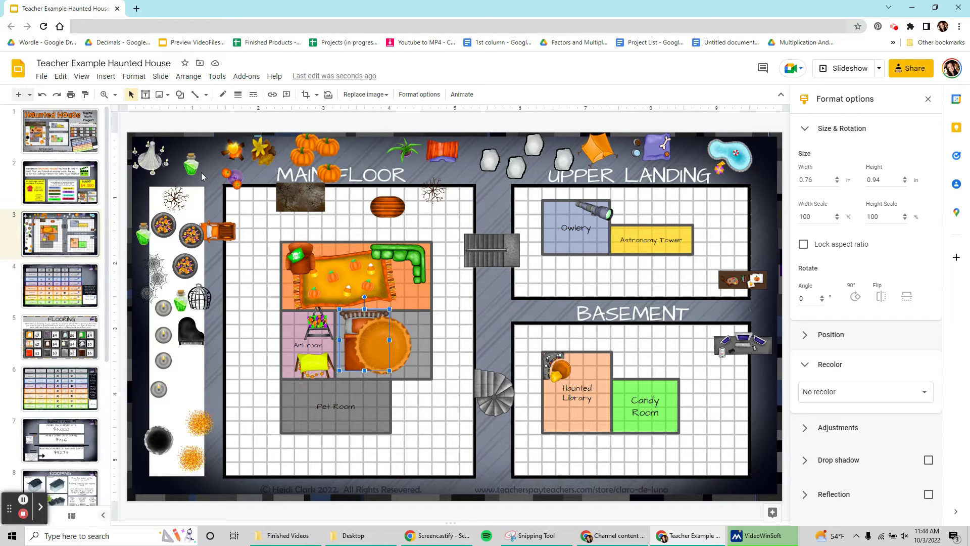
pyautogui.click(188, 75)
pyautogui.moveTo(210, 99)
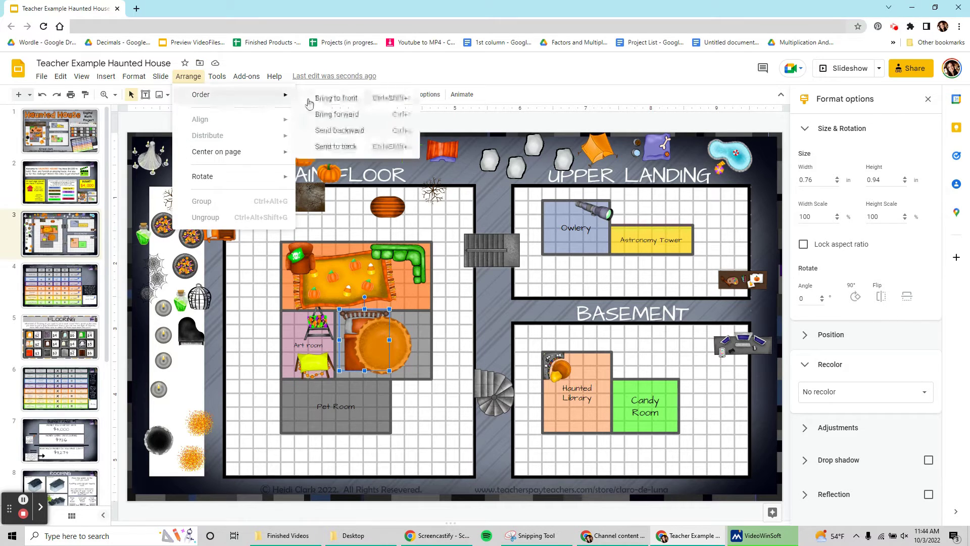
pyautogui.click(310, 98)
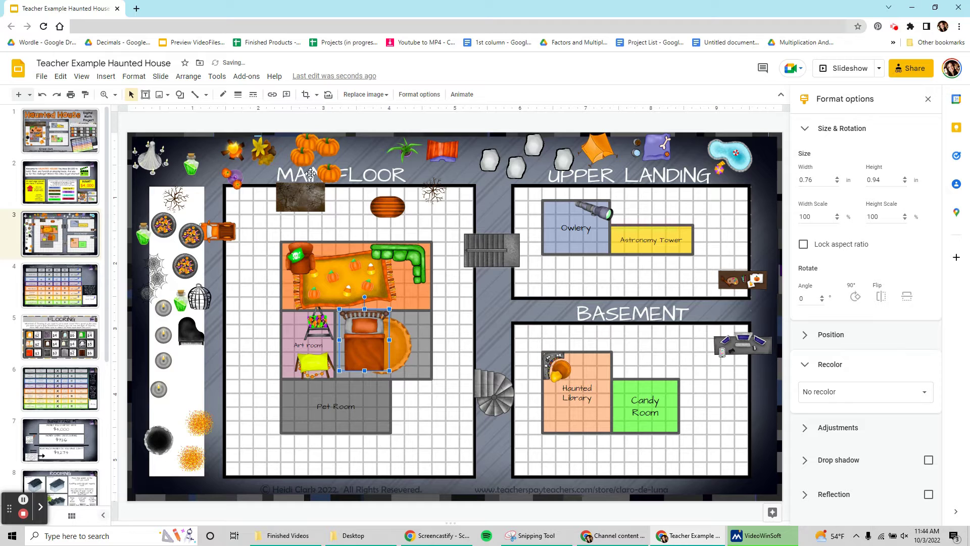
# Step: Shrink the bed into the Bedroom's upper-left corner and shift the round rug slightly to the left
pyautogui.moveTo(365, 326); pyautogui.dragTo(361, 326)
pyautogui.moveTo(386, 370); pyautogui.dragTo(370, 352)
pyautogui.moveTo(395, 347); pyautogui.dragTo(386, 347)
# Step: Place the orange tent enlarged near the Main Floor's lower-right corner and rocks in its lower-left and upper-left corners
pyautogui.moveTo(595, 150); pyautogui.dragTo(418, 438)
pyautogui.moveTo(440, 420); pyautogui.dragTo(460, 403)
pyautogui.moveTo(563, 160); pyautogui.dragTo(235, 460)
pyautogui.moveTo(245, 448); pyautogui.dragTo(258, 437)
pyautogui.moveTo(516, 167); pyautogui.dragTo(233, 202)
# Step: Move the striped oval table slightly down toward the Main Room and bring it to the front
pyautogui.click(188, 76)
pyautogui.moveTo(213, 95)
pyautogui.click(314, 98)
pyautogui.moveTo(388, 206)
pyautogui.mouseDown()
pyautogui.moveTo(365, 278)
pyautogui.moveTo(333, 298)
pyautogui.moveTo(382, 222)
pyautogui.mouseUp()
pyautogui.click(188, 76)
pyautogui.click(318, 98)
# Step: Shrink the pumpkin rug and fit it beneath the green couch in the Main Room
pyautogui.click(324, 286)
pyautogui.moveTo(294, 309); pyautogui.dragTo(381, 292)
pyautogui.moveTo(402, 253); pyautogui.dragTo(405, 243)
pyautogui.click(44, 98)
pyautogui.moveTo(364, 302); pyautogui.dragTo(372, 277)
pyautogui.moveTo(391, 231); pyautogui.dragTo(394, 232)
# Step: Move the comfy chair next to the green couch and the striped oval table to the Main Room's left side
pyautogui.moveTo(301, 258); pyautogui.dragTo(354, 258)
pyautogui.moveTo(382, 221); pyautogui.dragTo(306, 310)
# Step: Place the bird cage in the Owlery's upper-left corner and move the telescope to the Astronomy Tower's upper-right corner
pyautogui.moveTo(202, 298); pyautogui.dragTo(600, 218)
pyautogui.moveTo(602, 213); pyautogui.dragTo(683, 232)
pyautogui.moveTo(602, 217); pyautogui.dragTo(564, 214)
# Step: Place a rock in the Main Floor's lower-right corner and adjust the rocks in its lower-left corner
pyautogui.moveTo(534, 146); pyautogui.dragTo(464, 463)
pyautogui.moveTo(255, 460); pyautogui.dragTo(239, 456)
# Step: Move the computer desk to the top of the Haunted Library, try rotating it freehand and undo the rotation
pyautogui.moveTo(744, 343); pyautogui.dragTo(605, 360)
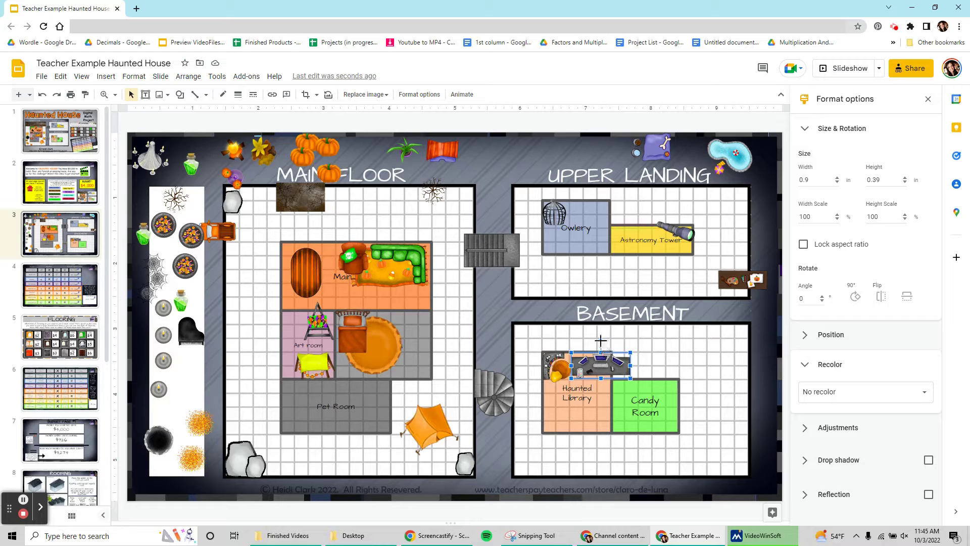
pyautogui.moveTo(602, 341); pyautogui.dragTo(625, 359)
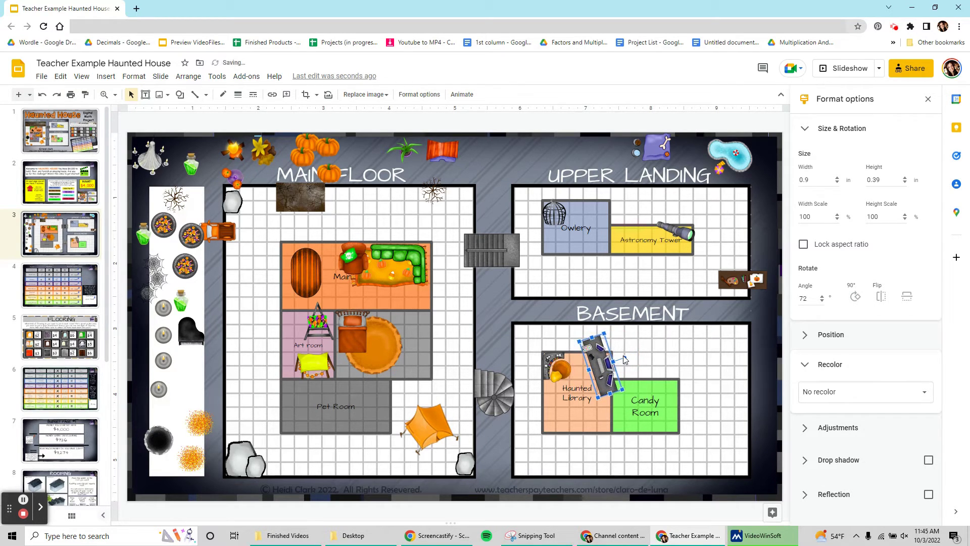
pyautogui.click(43, 96)
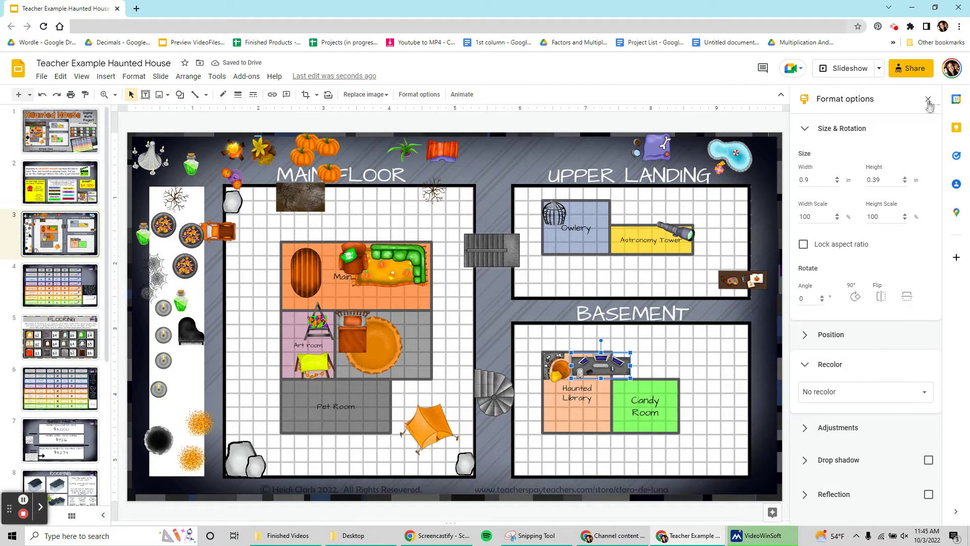
pyautogui.click(928, 99)
pyautogui.click(134, 76)
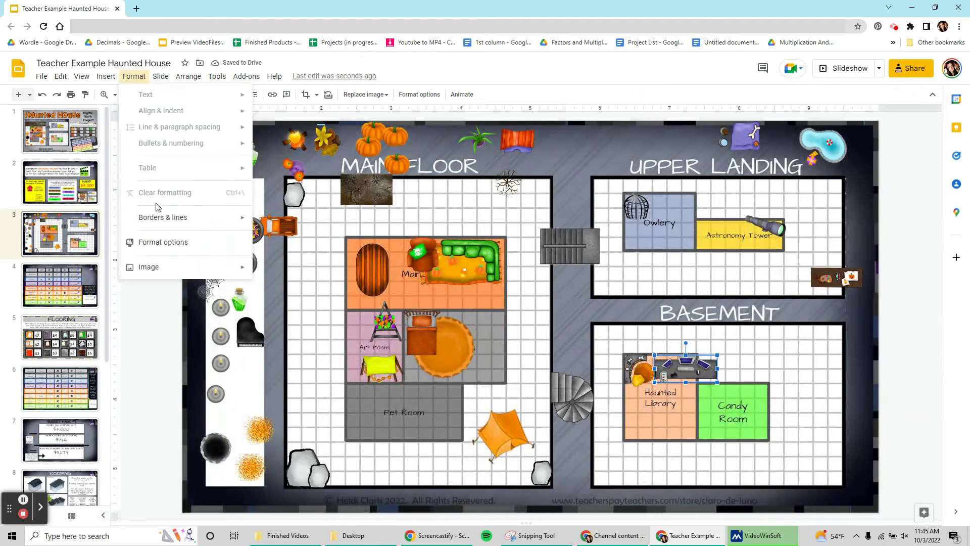
pyautogui.click(162, 244)
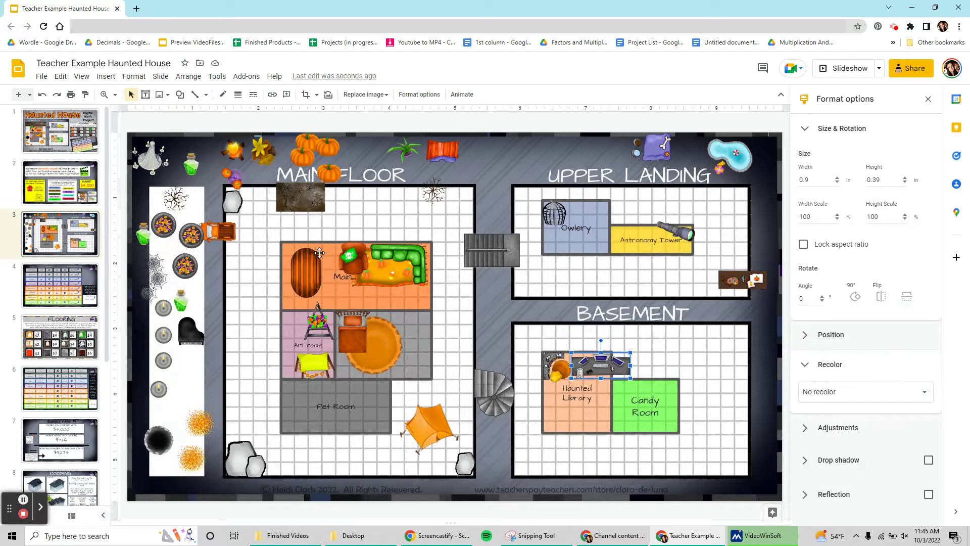
pyautogui.click(799, 135)
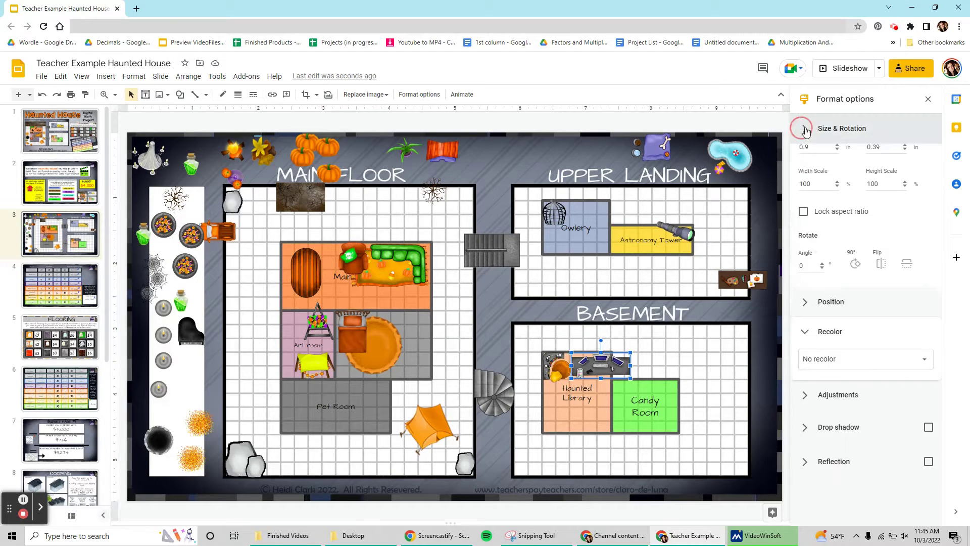
pyautogui.click(804, 134)
pyautogui.rightClick(806, 136)
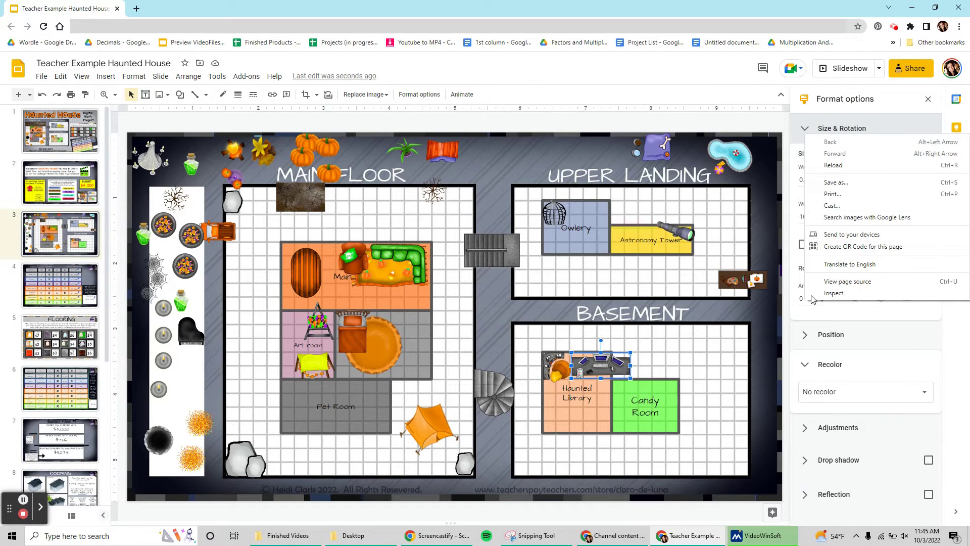
pyautogui.click(911, 327)
pyautogui.click(797, 334)
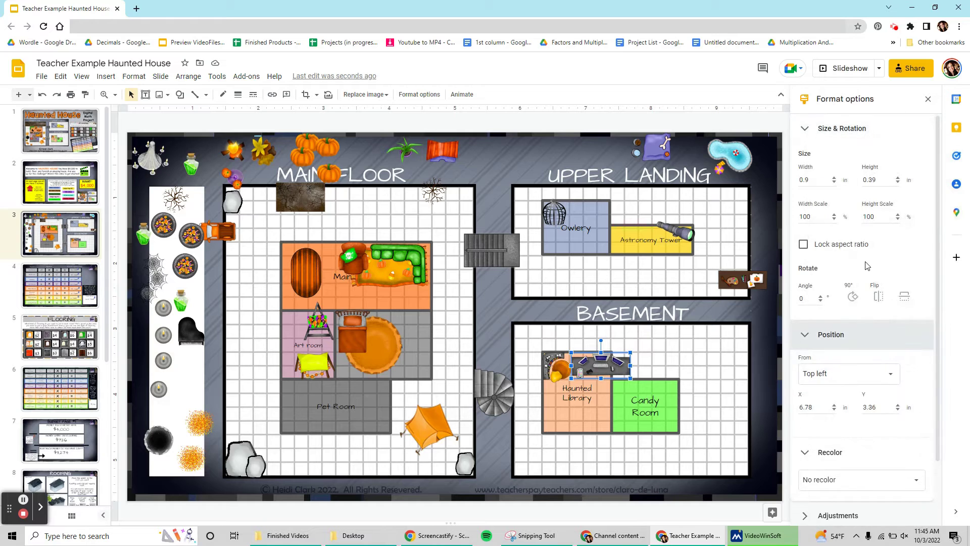
# Step: Rotate the computer desk to 90 degrees and fit it against the Haunted Library's right wall
pyautogui.click(852, 298)
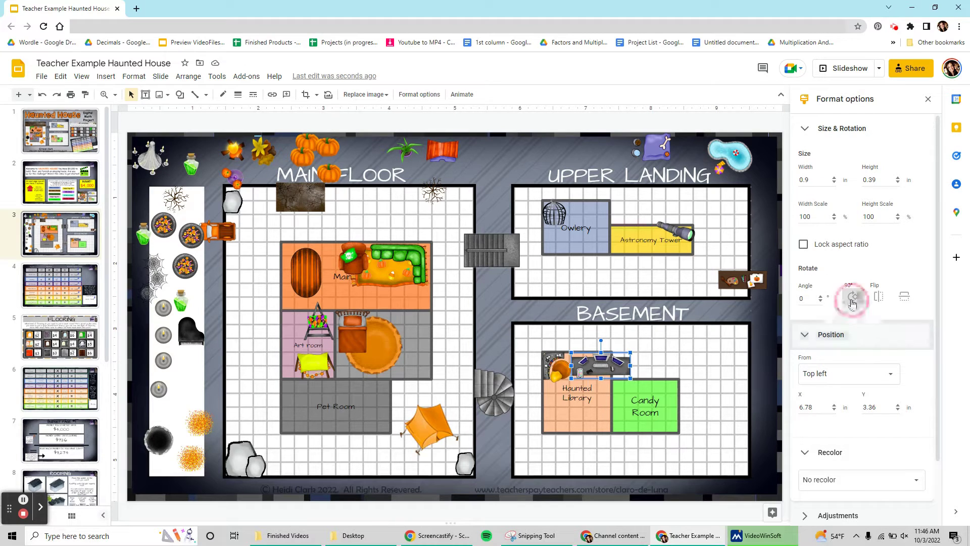
pyautogui.click(852, 298)
pyautogui.click(853, 298)
pyautogui.click(852, 298)
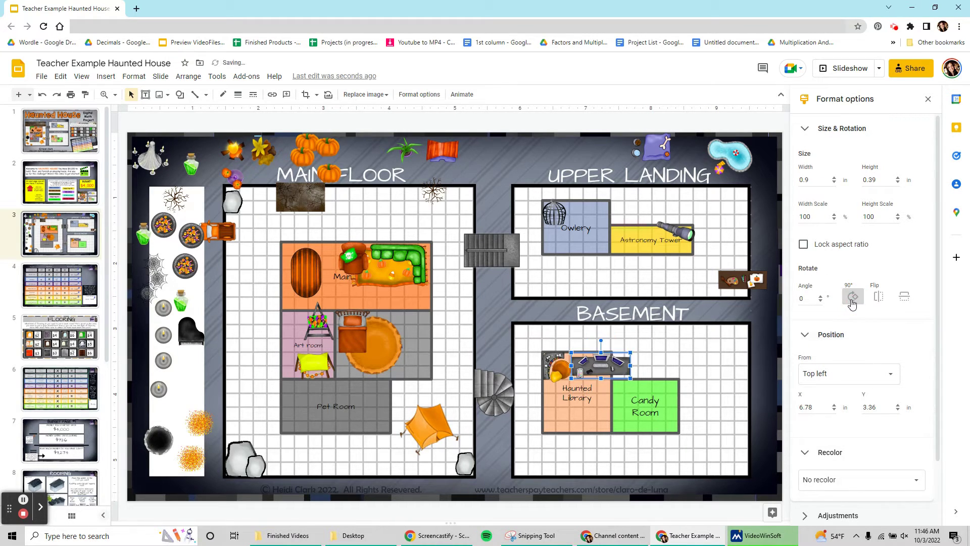
pyautogui.click(853, 299)
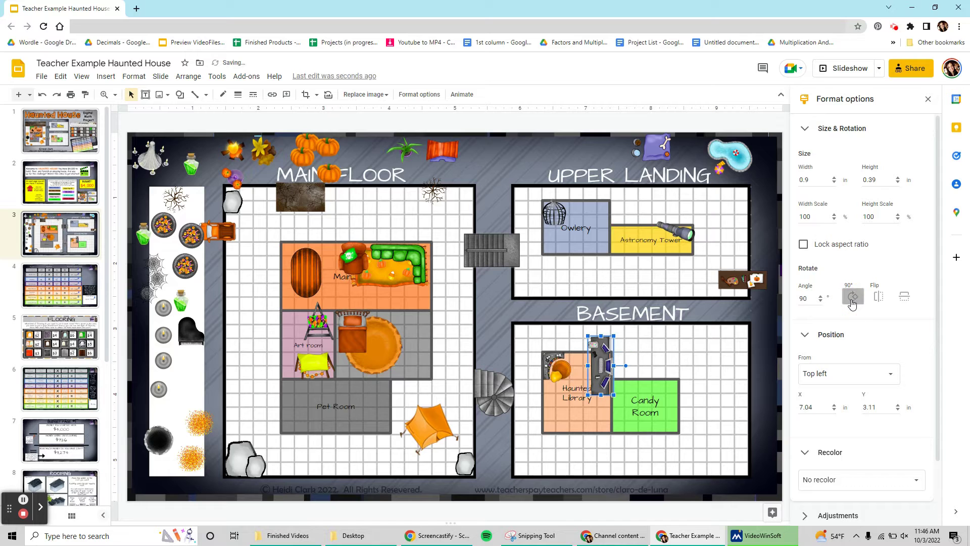
pyautogui.click(928, 99)
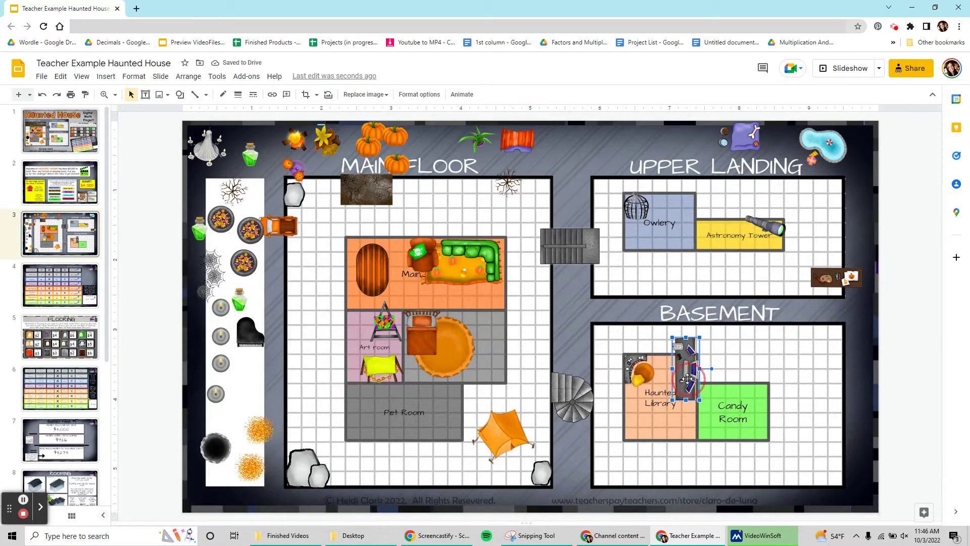
pyautogui.moveTo(688, 379)
pyautogui.mouseDown()
pyautogui.moveTo(682, 404)
pyautogui.moveTo(682, 396)
pyautogui.mouseUp()
# Step: Place the orange leaf pile, enlarged, around the tent and send it to the back beneath the tent
pyautogui.moveTo(260, 430); pyautogui.dragTo(504, 433)
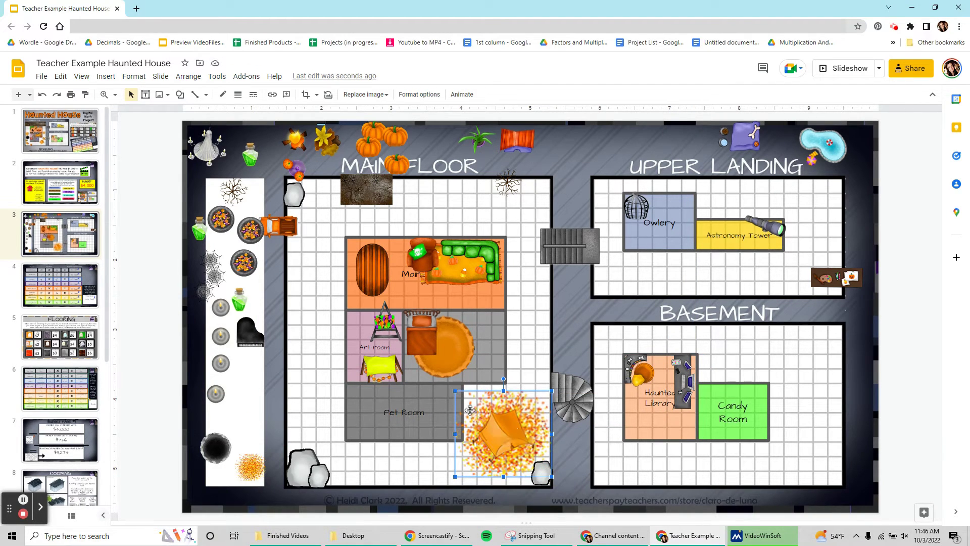
pyautogui.click(188, 76)
pyautogui.moveTo(202, 94)
pyautogui.click(344, 147)
# Step: Place the piano in the Haunted Library's lower-left corner and the orange truck, enlarged, below the Pet Room
pyautogui.moveTo(248, 337); pyautogui.dragTo(662, 428)
pyautogui.moveTo(279, 226); pyautogui.dragTo(360, 451)
pyautogui.moveTo(379, 463)
pyautogui.mouseDown()
pyautogui.moveTo(412, 482)
pyautogui.moveTo(382, 467)
pyautogui.mouseUp()
# Step: Place the black hole, enlarged, left of the Pet Room just above the corner rocks
pyautogui.moveTo(219, 448); pyautogui.dragTo(307, 374)
pyautogui.moveTo(317, 390); pyautogui.dragTo(339, 412)
pyautogui.moveTo(315, 392); pyautogui.dragTo(318, 435)
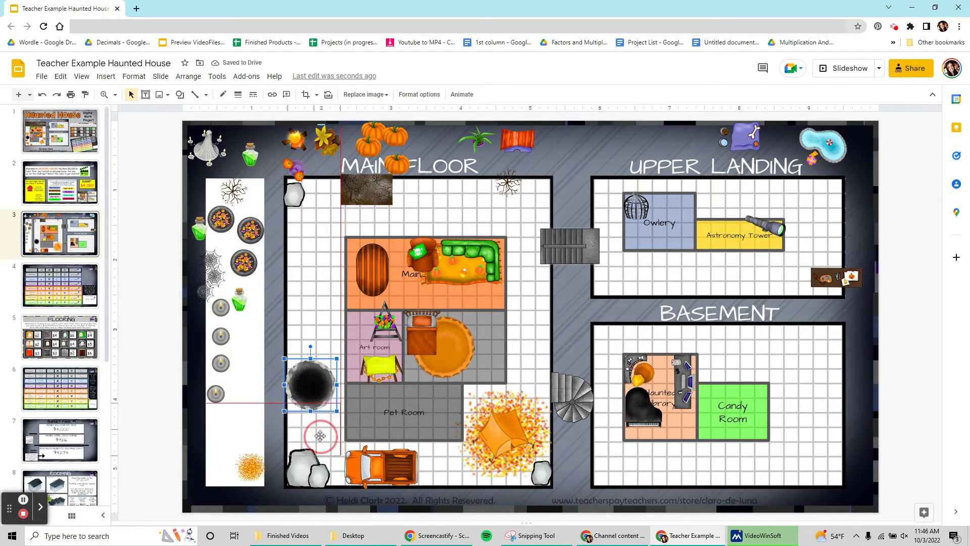
# Step: Place the three candy cauldrons in the Candy Room, two along its left wall and one at the lower right
pyautogui.moveTo(244, 263); pyautogui.dragTo(713, 398)
pyautogui.moveTo(251, 230); pyautogui.dragTo(755, 424)
pyautogui.moveTo(221, 219); pyautogui.dragTo(713, 429)
pyautogui.moveTo(398, 164); pyautogui.dragTo(395, 165)
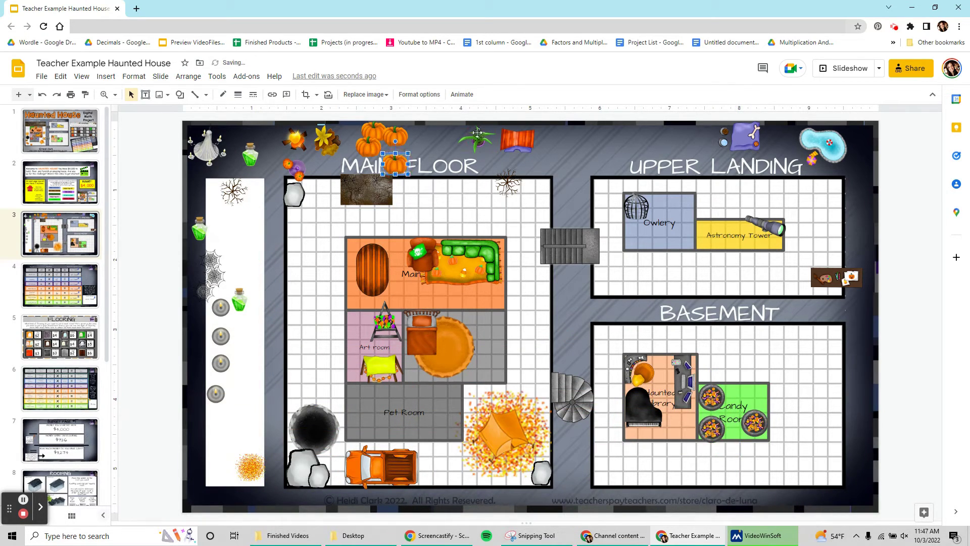
# Step: Place the green plant in the Main Room's lower-right corner and the shrunken chandelier near the room's center, brought to the front
pyautogui.moveTo(477, 140); pyautogui.dragTo(492, 295)
pyautogui.moveTo(209, 147); pyautogui.dragTo(440, 286)
pyautogui.moveTo(458, 309); pyautogui.dragTo(442, 290)
pyautogui.click(188, 77)
pyautogui.moveTo(203, 94)
pyautogui.moveTo(188, 79)
pyautogui.click(310, 96)
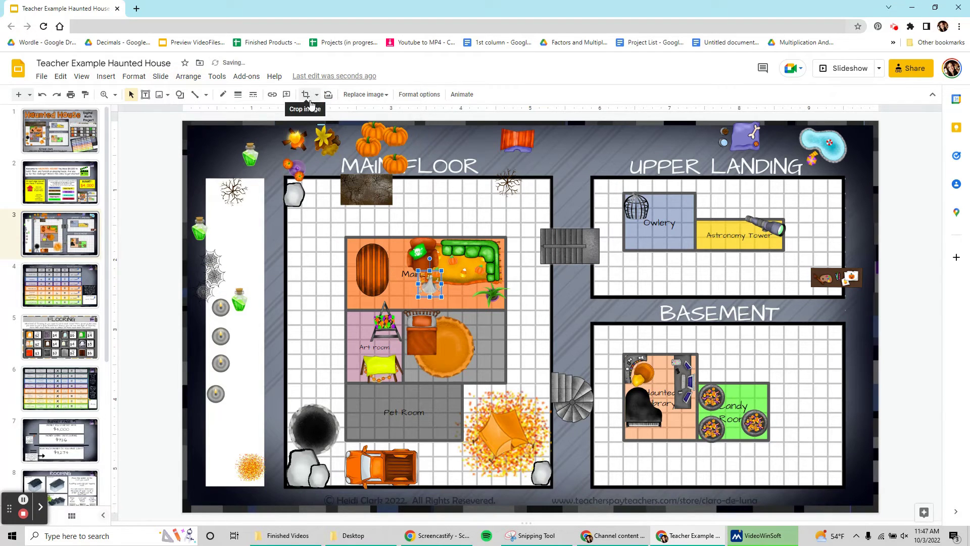
# Step: Line up the three green potion bottles along the top wall of the Candy Room
pyautogui.moveTo(240, 300); pyautogui.dragTo(761, 395)
pyautogui.moveTo(251, 156); pyautogui.dragTo(746, 397)
pyautogui.moveTo(199, 223); pyautogui.dragTo(750, 395)
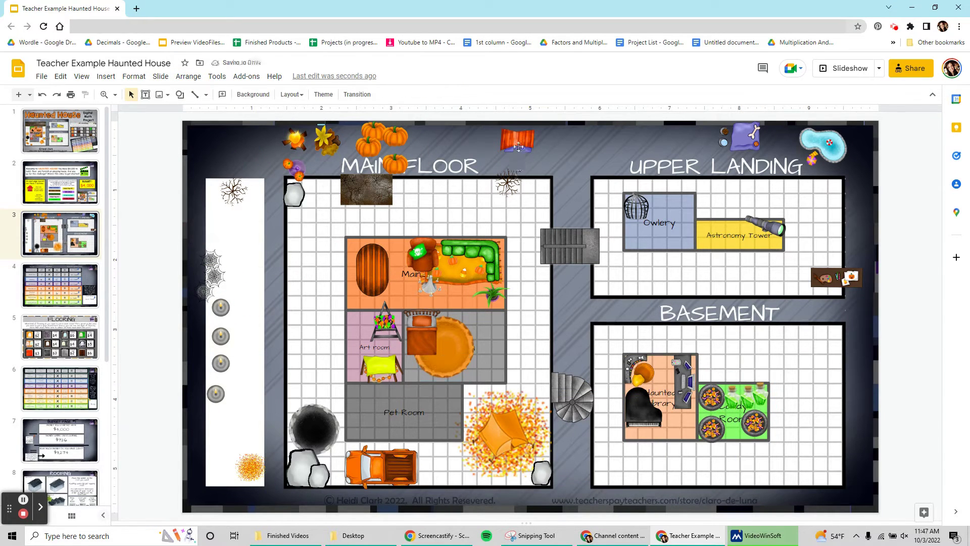
# Step: Place the orange and purple bed in the Pet Room's upper-left corner and the purple bone bed in its lower-right corner
pyautogui.moveTo(517, 139); pyautogui.dragTo(368, 402)
pyautogui.moveTo(740, 143); pyautogui.dragTo(441, 430)
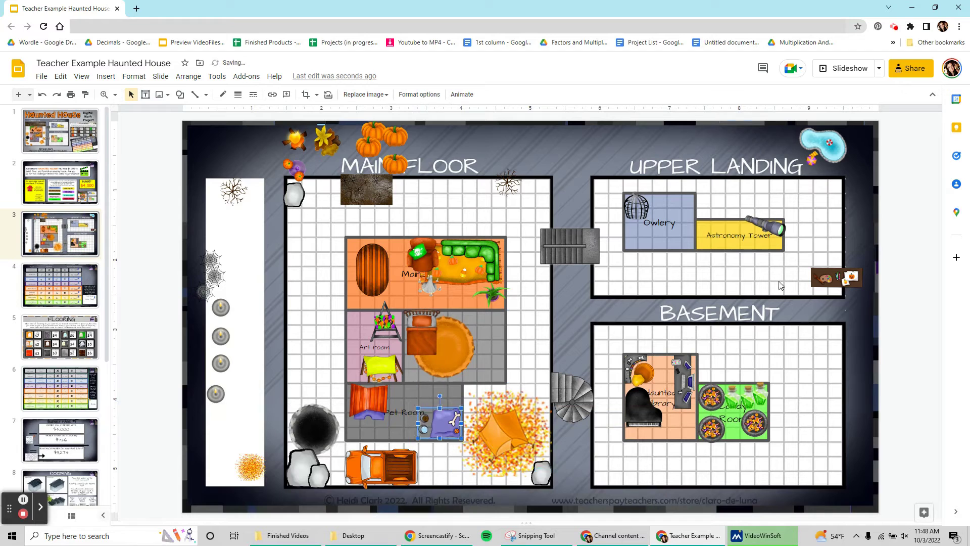
# Step: Place a bare tree left of the Pet Room and the pool, enlarged, in the Upper Landing's upper-right corner
pyautogui.moveTo(823, 145); pyautogui.dragTo(458, 197)
pyautogui.moveTo(508, 183); pyautogui.dragTo(303, 387)
pyautogui.moveTo(458, 197); pyautogui.dragTo(793, 201)
pyautogui.moveTo(817, 220); pyautogui.dragTo(839, 239)
# Step: Place a pumpkin left of the Art room and move the upper-left rock to the Main Floor's upper-right corner
pyautogui.moveTo(396, 136); pyautogui.dragTo(311, 356)
pyautogui.moveTo(294, 194); pyautogui.dragTo(542, 192)
# Step: Stretch the dirt patch along the top of the Main Floor and arrange the autumn leaves, campfire and three pumpkins on it
pyautogui.moveTo(366, 190); pyautogui.dragTo(506, 207)
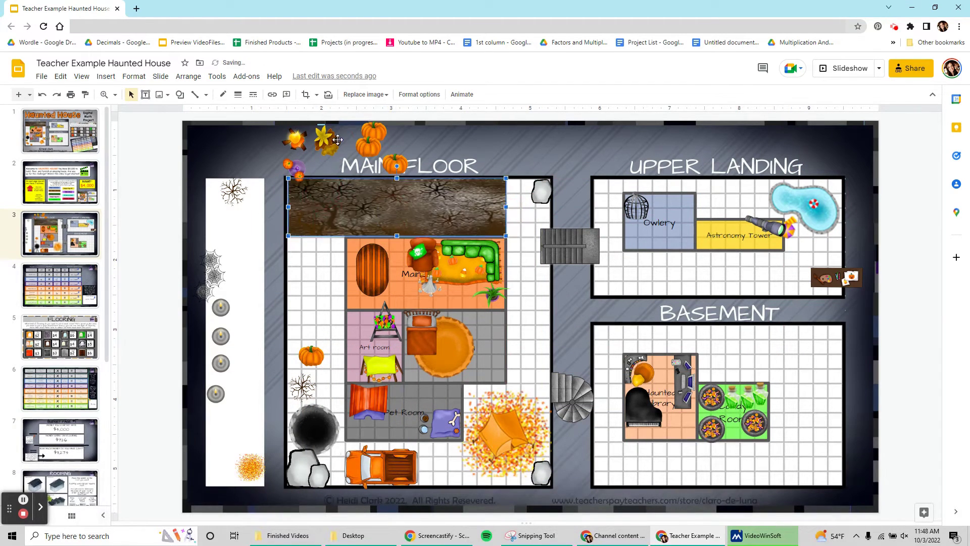
pyautogui.moveTo(327, 140); pyautogui.dragTo(310, 197)
pyautogui.moveTo(295, 139); pyautogui.dragTo(331, 210)
pyautogui.moveTo(368, 146); pyautogui.dragTo(358, 187)
pyautogui.moveTo(395, 164); pyautogui.dragTo(373, 210)
pyautogui.moveTo(375, 132); pyautogui.dragTo(416, 187)
# Step: Place the orange and purple flowers in the Bedroom's upper-right corner and move the piano below them
pyautogui.moveTo(295, 169); pyautogui.dragTo(495, 321)
pyautogui.moveTo(644, 408); pyautogui.dragTo(480, 348)
# Step: Rotate the piano by 90 degrees, flip it vertically and fit it into the Bedroom's lower-right corner
pyautogui.click(134, 76)
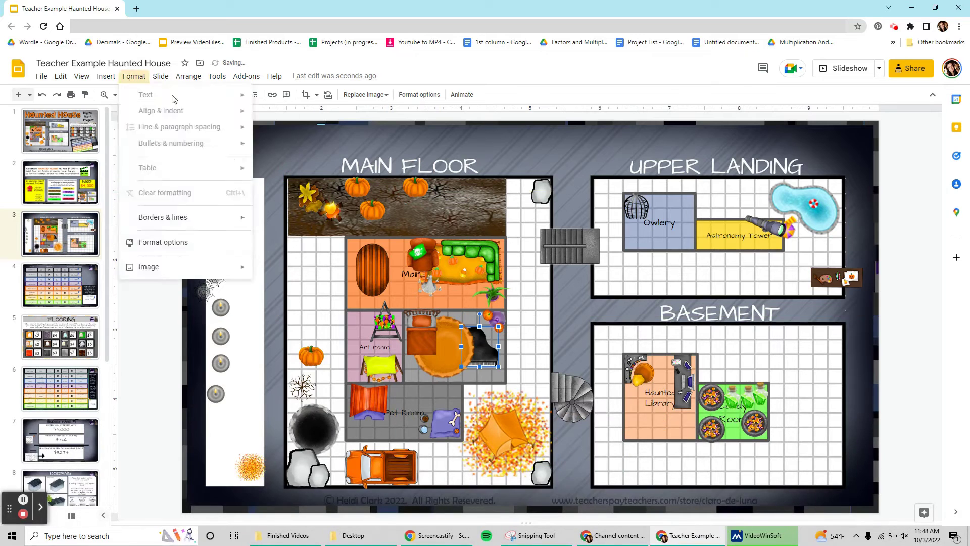
pyautogui.click(164, 242)
pyautogui.click(853, 297)
pyautogui.click(904, 297)
pyautogui.moveTo(409, 345); pyautogui.dragTo(413, 360)
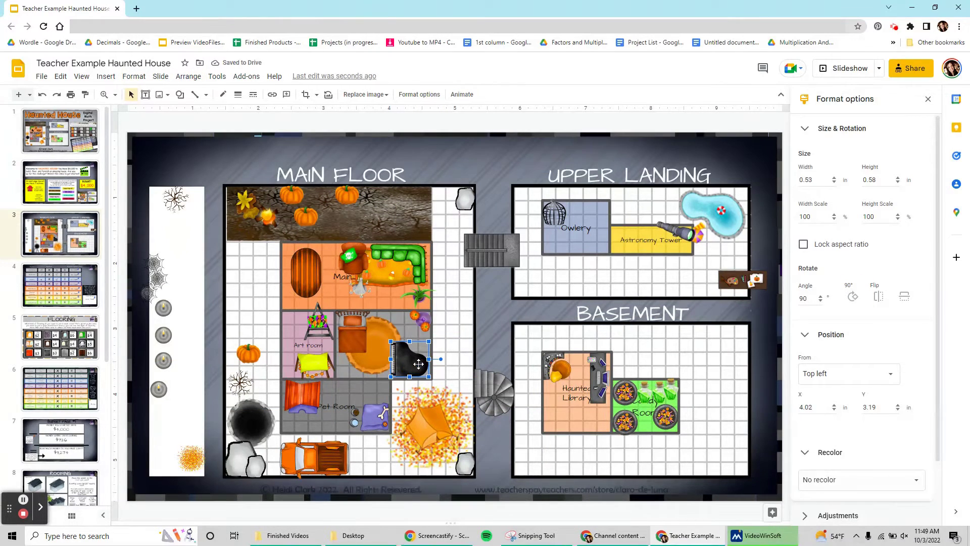
# Step: Move the yellow fort to the bottom of the Haunted Library and the art desk to the bottom of the Art room
pyautogui.moveTo(314, 365); pyautogui.dragTo(566, 414)
pyautogui.moveTo(733, 281); pyautogui.dragTo(299, 359)
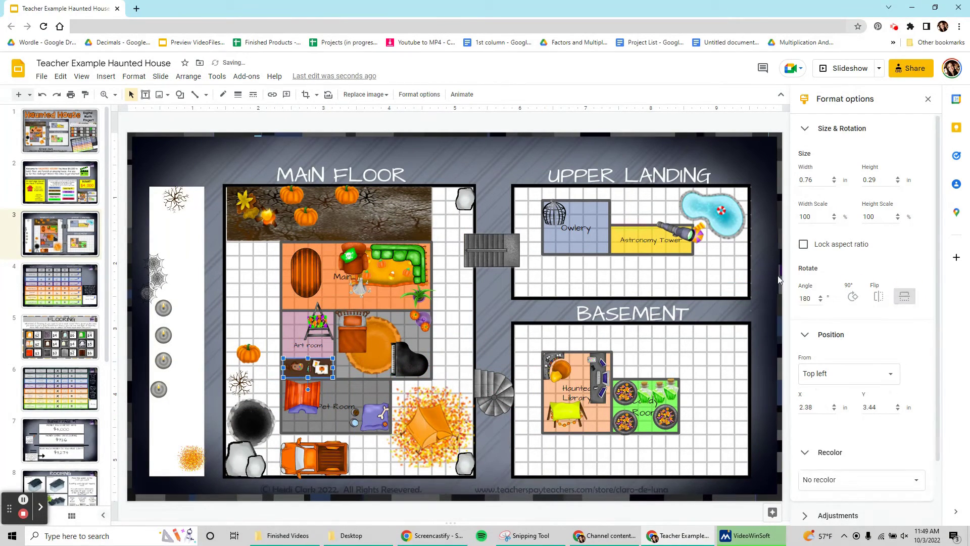
pyautogui.click(779, 281)
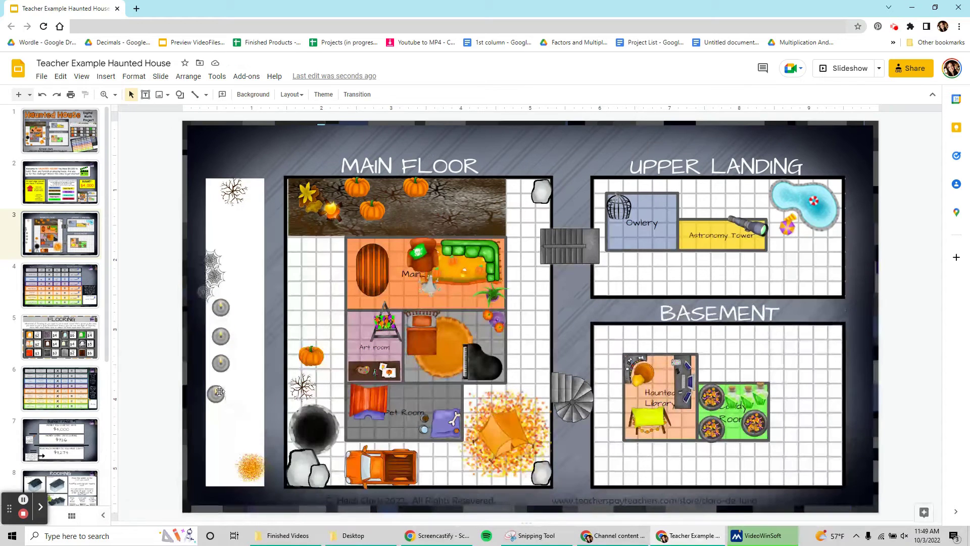
# Step: Place a round candle on the striped oval table in the Main Room and bring it to the front
pyautogui.moveTo(219, 391); pyautogui.dragTo(374, 278)
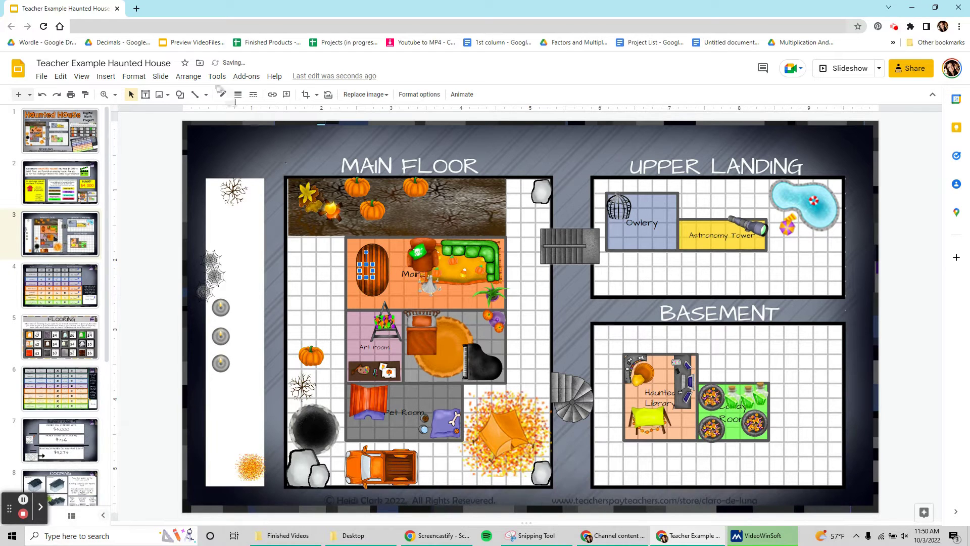
pyautogui.click(188, 76)
pyautogui.moveTo(217, 96)
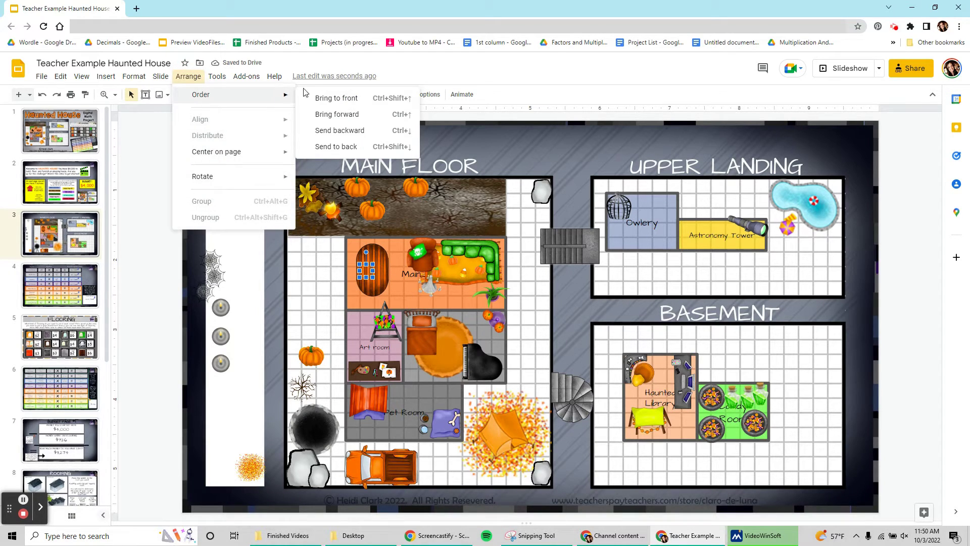
pyautogui.click(323, 98)
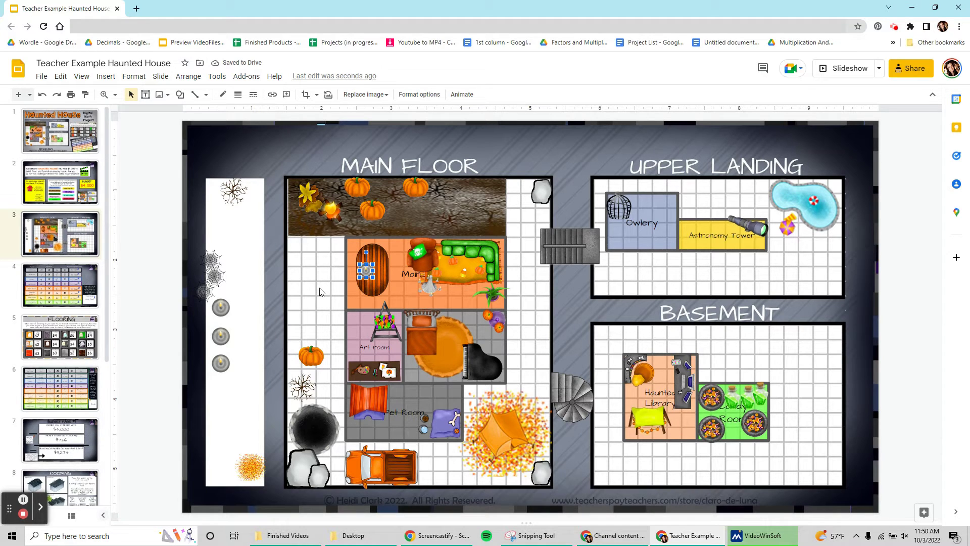
# Step: Nudge the first candle on the Main Room's oval table, then add a second candle below it and bring it to the front
pyautogui.press('Right')
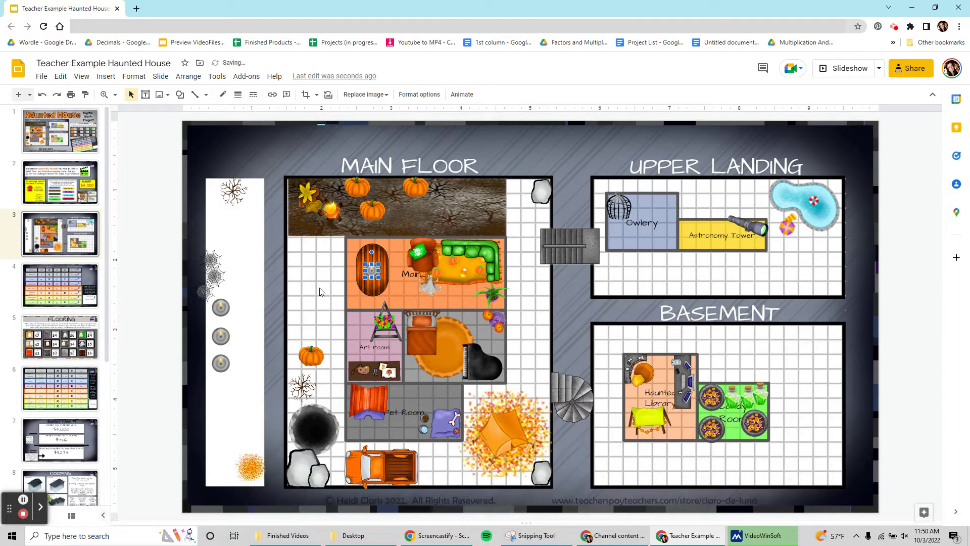
pyautogui.press('Up')
pyautogui.moveTo(221, 307); pyautogui.dragTo(378, 276)
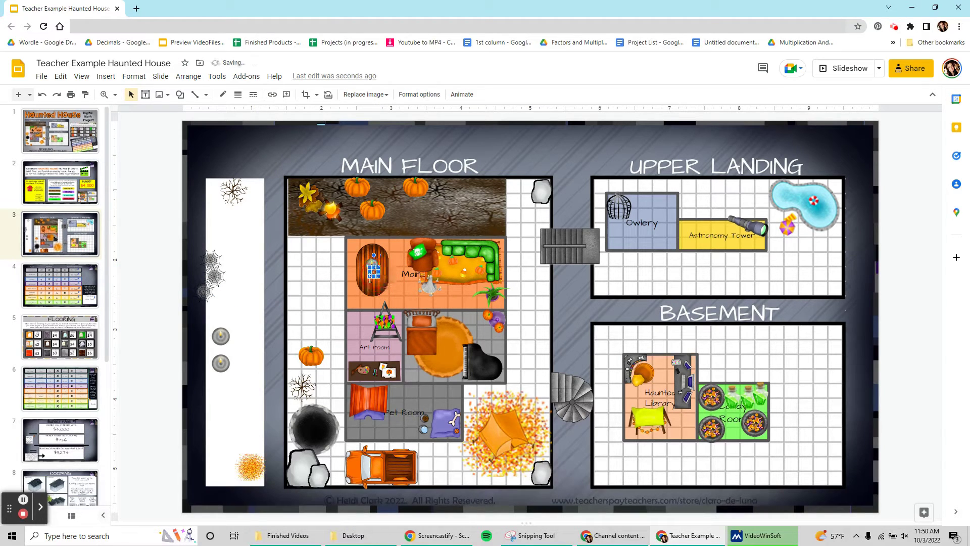
pyautogui.click(188, 76)
pyautogui.moveTo(234, 94)
pyautogui.click(303, 98)
# Step: Separate one cobweb from the unplaced stack and place the large bare tree in the yard beside the Main Room's oval table
pyautogui.moveTo(216, 251); pyautogui.dragTo(255, 264)
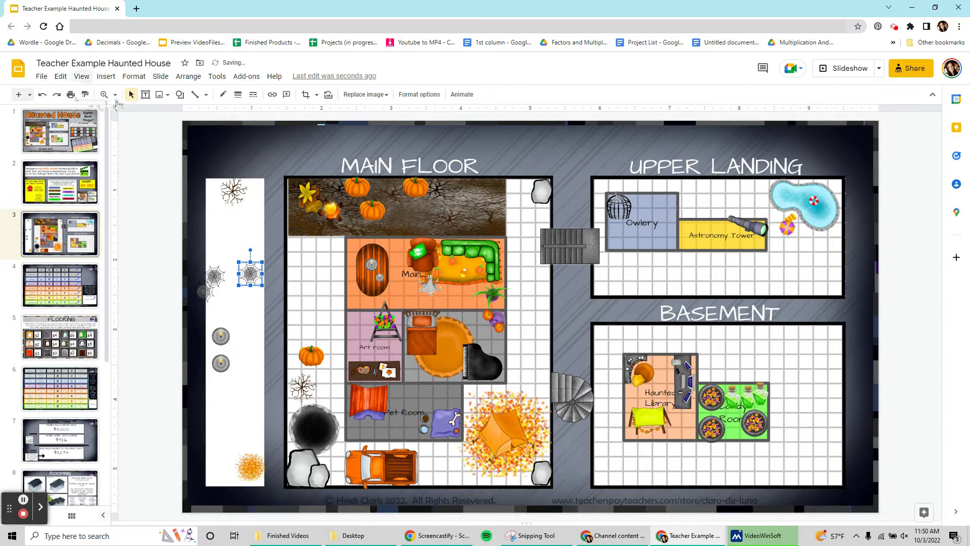
pyautogui.click(115, 96)
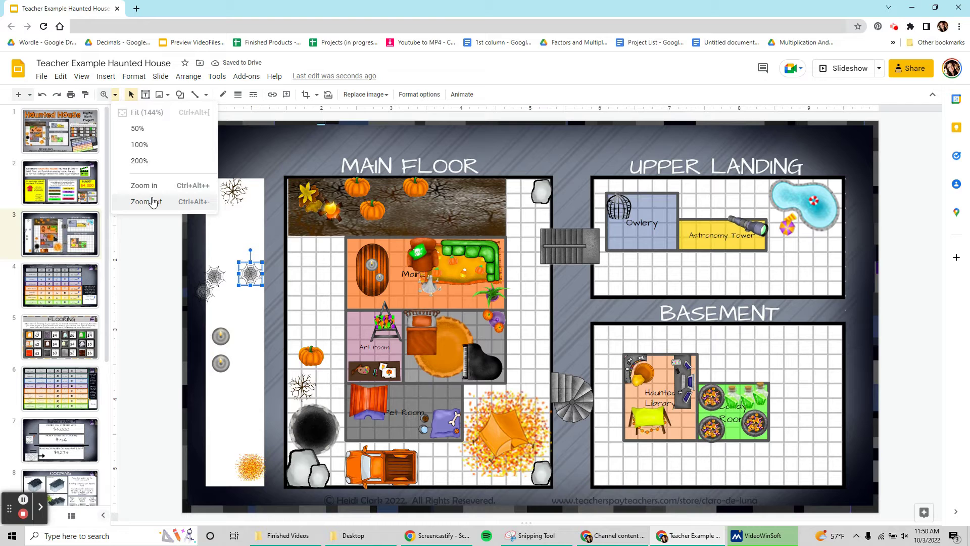
pyautogui.click(228, 224)
pyautogui.moveTo(241, 191); pyautogui.dragTo(346, 299)
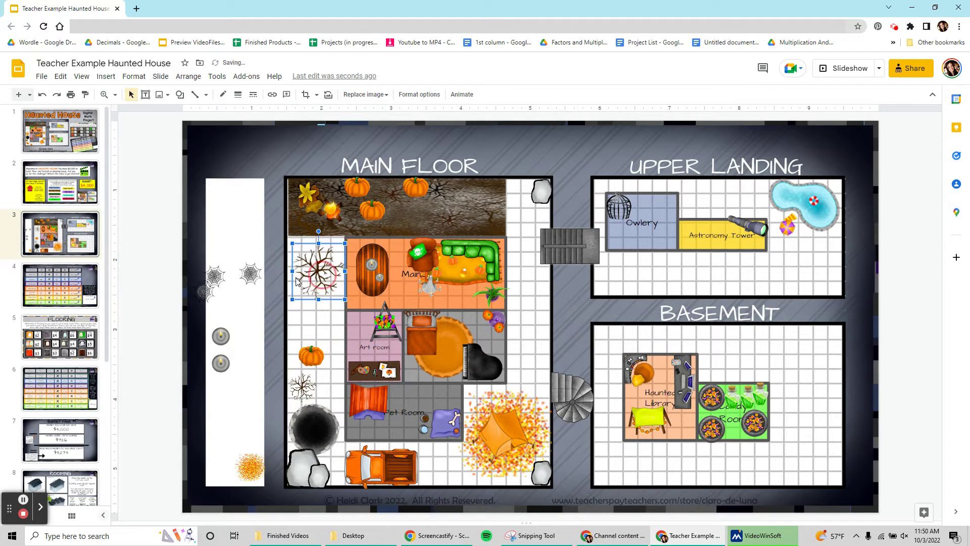
# Step: Place the separated cobweb in the Owlery, enlarge it to fill most of the room and send it backward twice
pyautogui.click(252, 274)
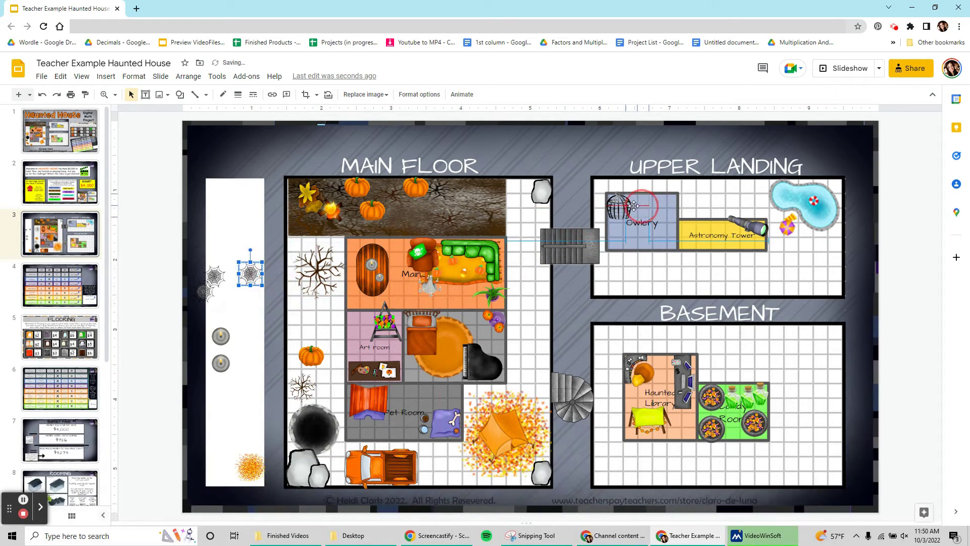
pyautogui.moveTo(628, 209); pyautogui.dragTo(670, 250)
pyautogui.click(192, 78)
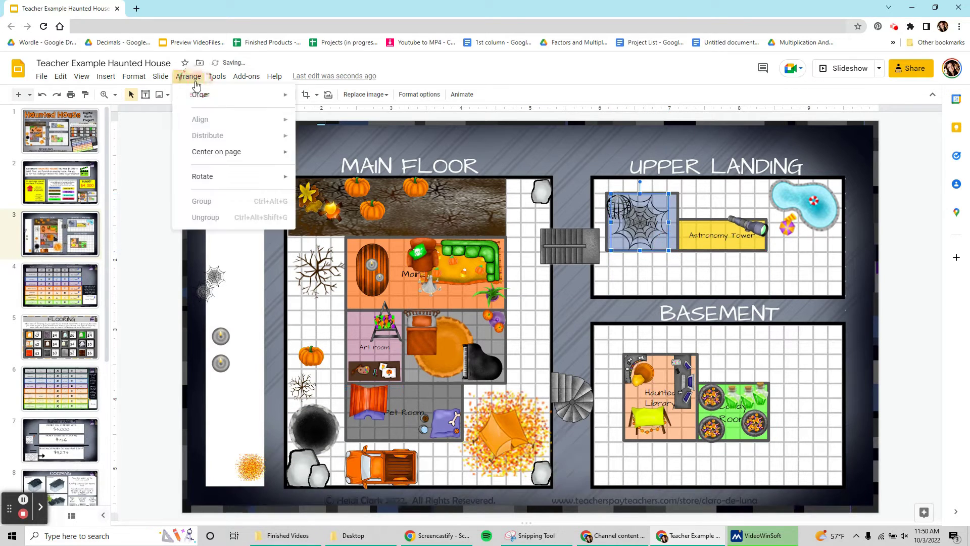
pyautogui.click(324, 127)
pyautogui.click(195, 79)
pyautogui.click(323, 127)
# Step: Place the two remaining candles in the Owlery and Haunted Library corners and the two small cobwebs in the Astronomy Tower
pyautogui.moveTo(221, 364); pyautogui.dragTo(668, 240)
pyautogui.moveTo(221, 336); pyautogui.dragTo(687, 429)
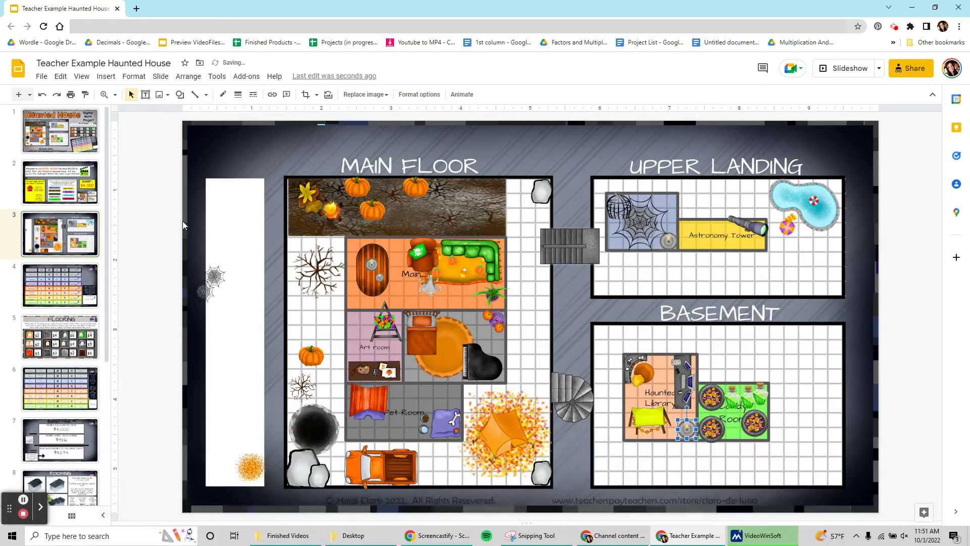
pyautogui.moveTo(215, 276); pyautogui.dragTo(695, 233)
pyautogui.moveTo(204, 291); pyautogui.dragTo(716, 238)
# Step: Place the leaf pile in the main floor yard, send it to the back and size it to fit behind the well, rocks and truck
pyautogui.moveTo(251, 466); pyautogui.dragTo(308, 319)
pyautogui.moveTo(321, 333); pyautogui.dragTo(495, 486)
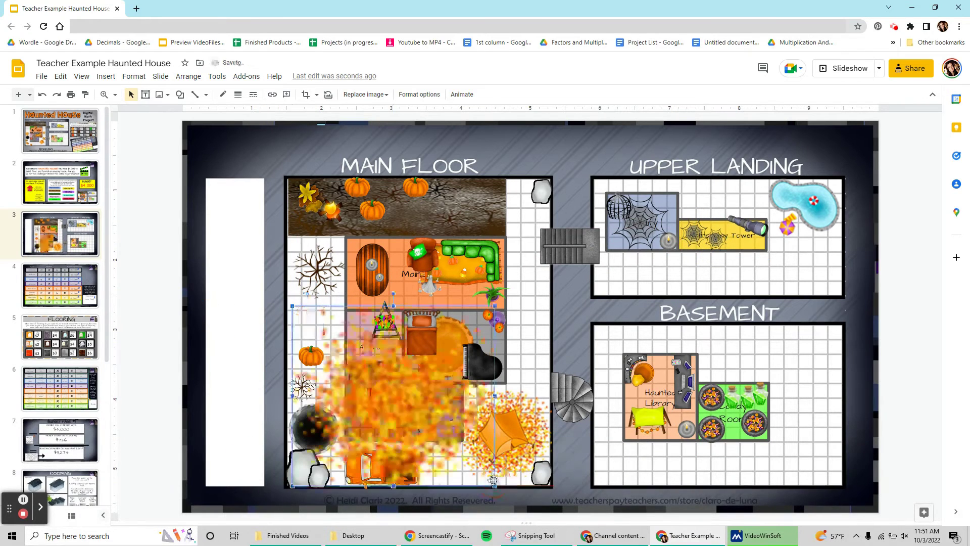
pyautogui.moveTo(429, 409)
pyautogui.mouseDown()
pyautogui.moveTo(439, 357)
pyautogui.moveTo(430, 410)
pyautogui.mouseUp()
pyautogui.click(189, 77)
pyautogui.click(326, 141)
pyautogui.moveTo(495, 307); pyautogui.dragTo(370, 418)
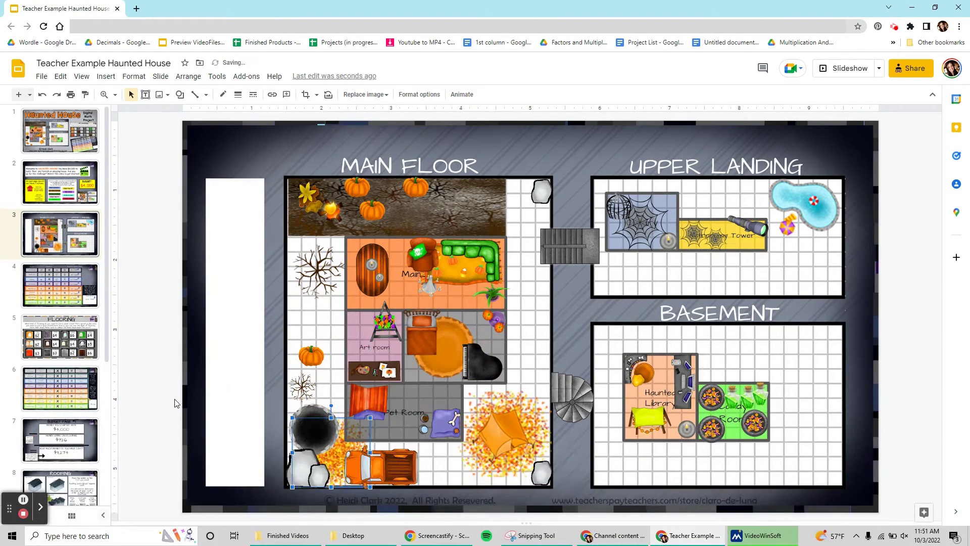
pyautogui.click(175, 402)
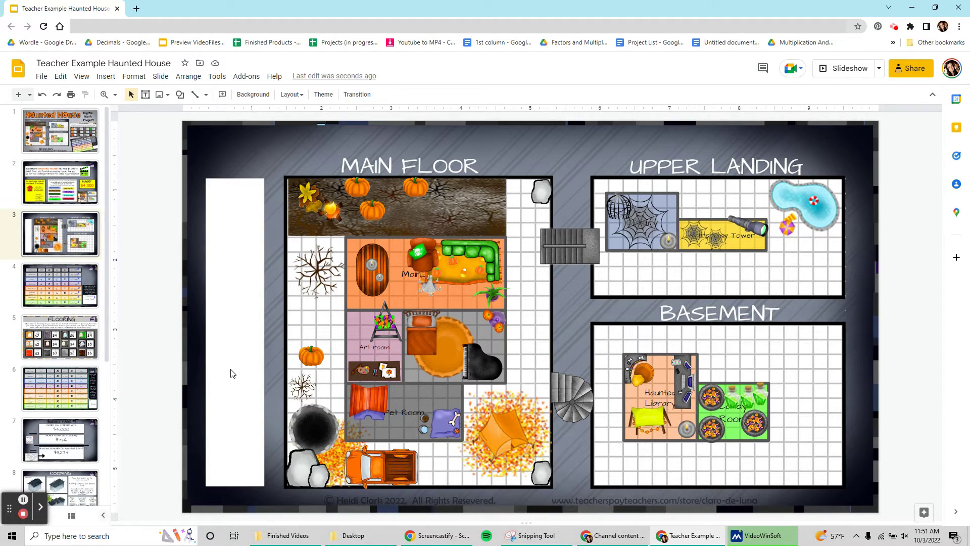
# Step: Align the Main Room label to the bottom of its room shape
pyautogui.click(396, 300)
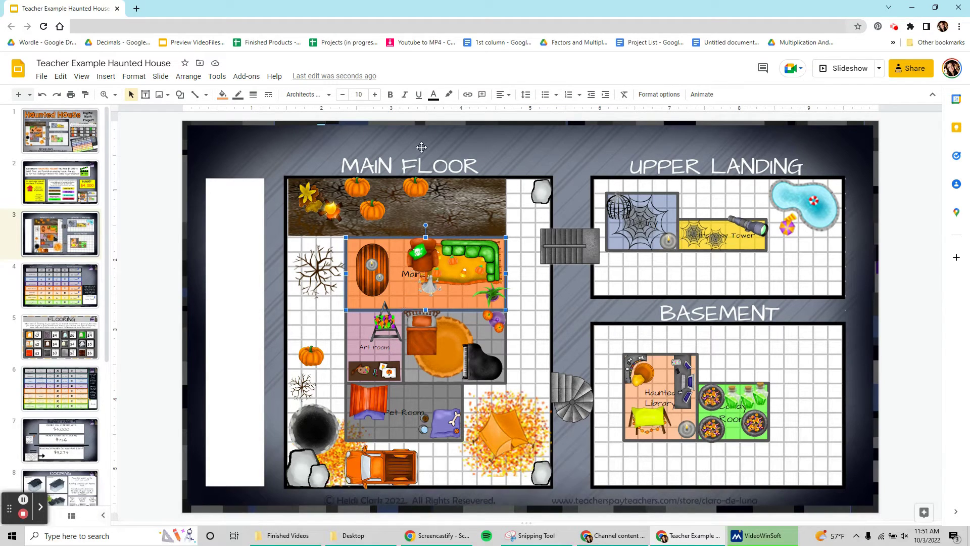
pyautogui.click(504, 95)
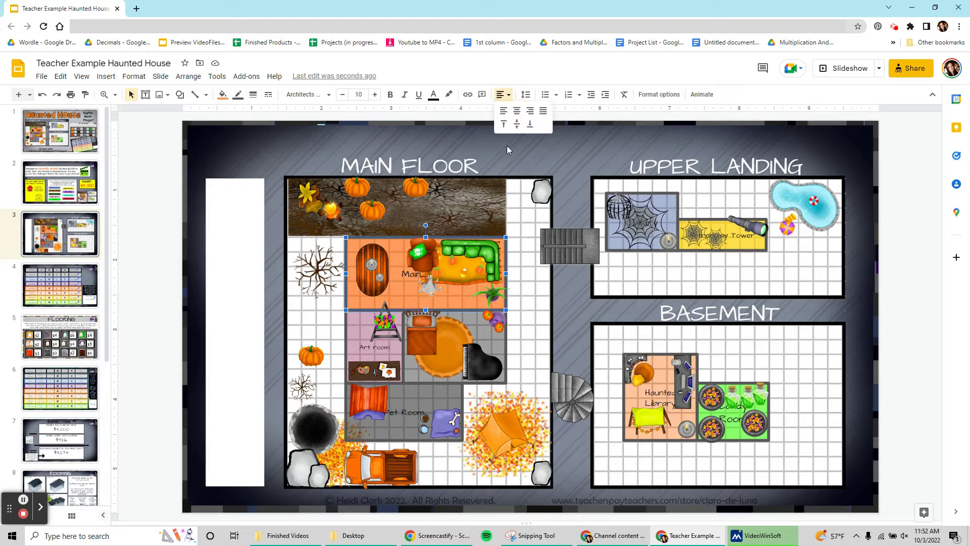
pyautogui.click(530, 124)
# Step: Align the Bedroom label to the top and right of its room shape
pyautogui.click(427, 370)
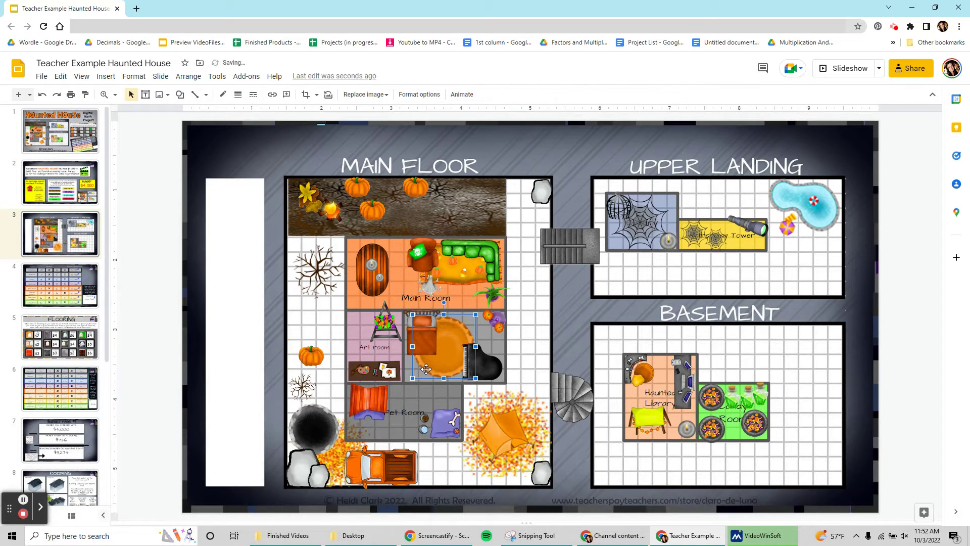
pyautogui.click(493, 336)
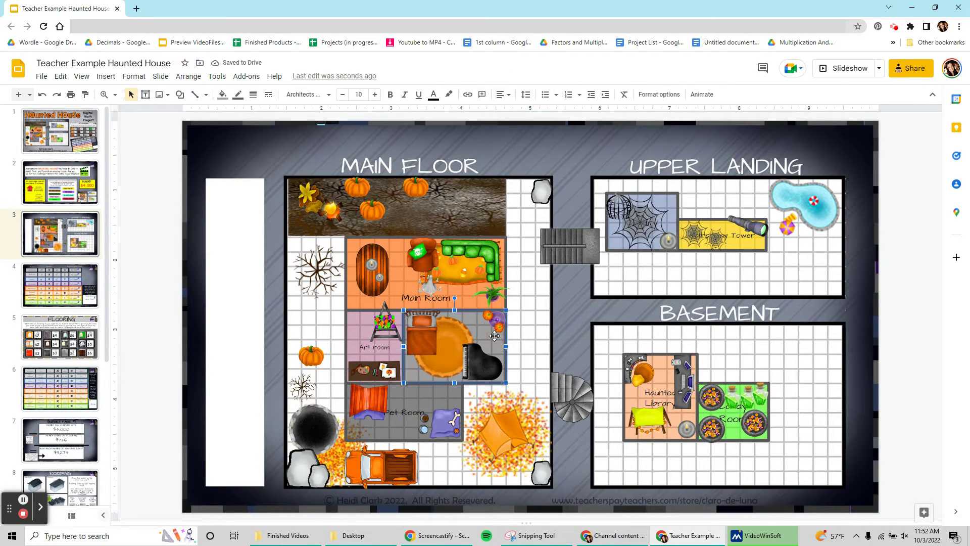
pyautogui.click(502, 95)
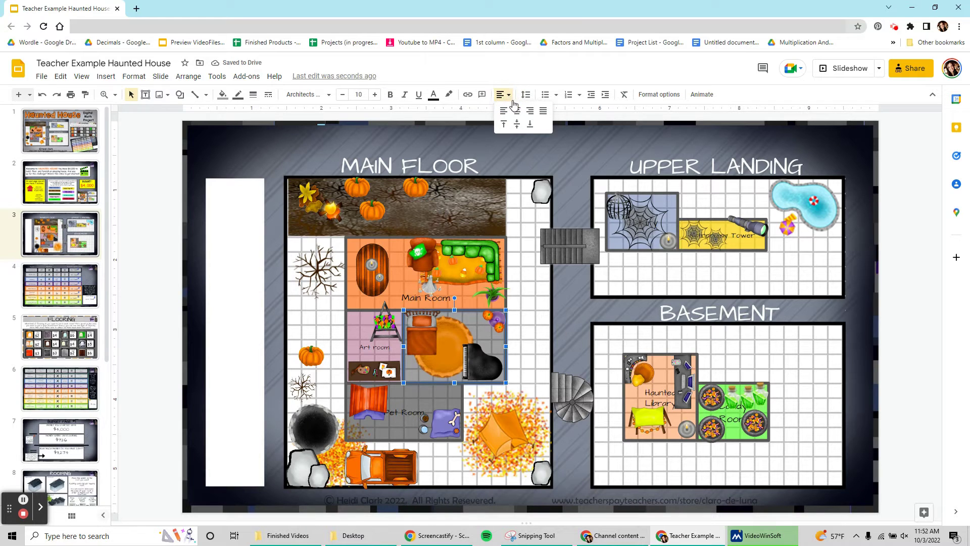
pyautogui.click(506, 127)
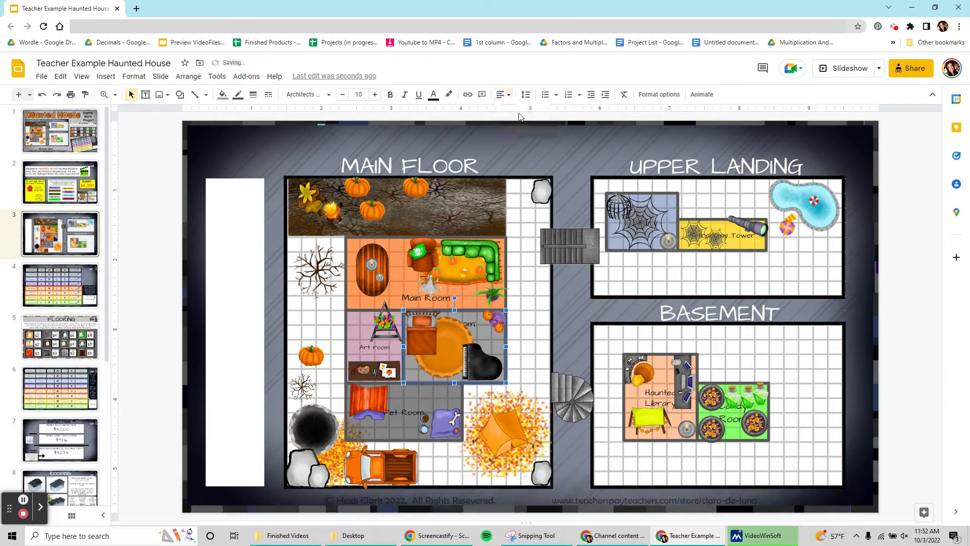
pyautogui.click(509, 97)
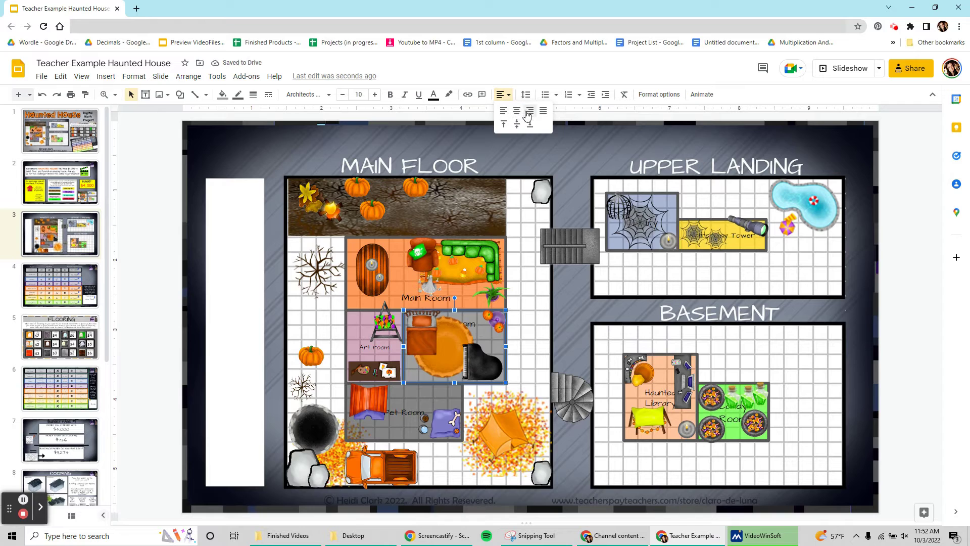
pyautogui.click(528, 112)
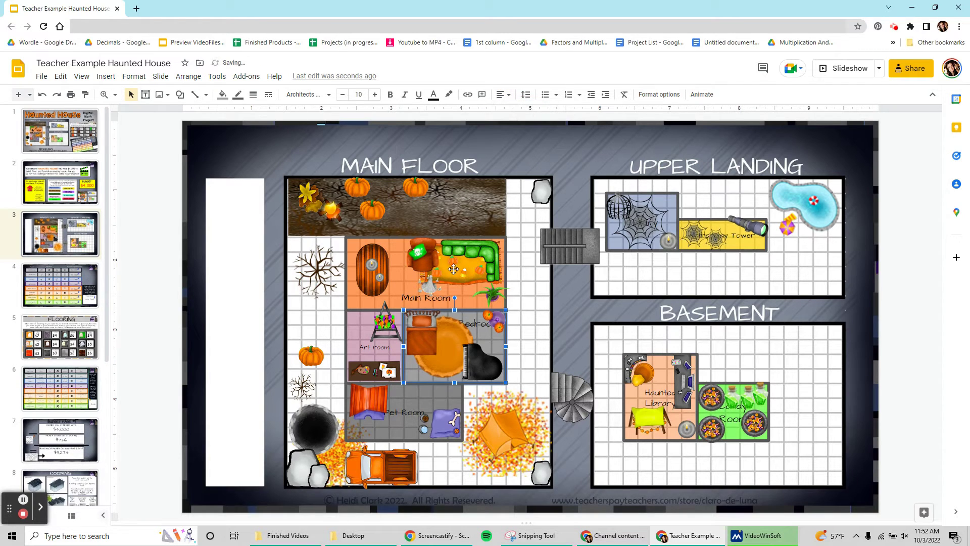
pyautogui.click(520, 325)
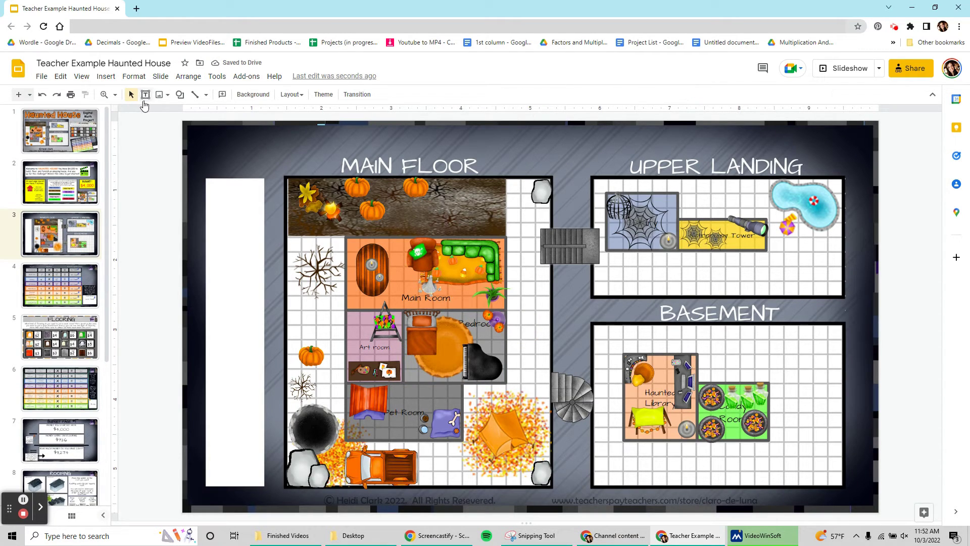
# Step: Add a text box reading "Bedroom" just outside the Bedroom and widen it so the word fits on one line
pyautogui.click(145, 96)
pyautogui.moveTo(510, 318); pyautogui.dragTo(571, 332)
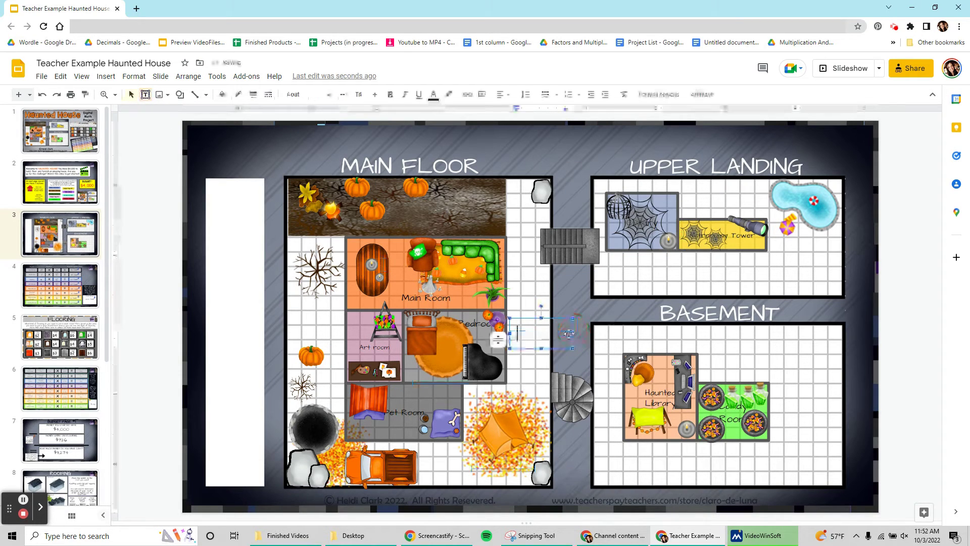
pyautogui.write('Bedroo')
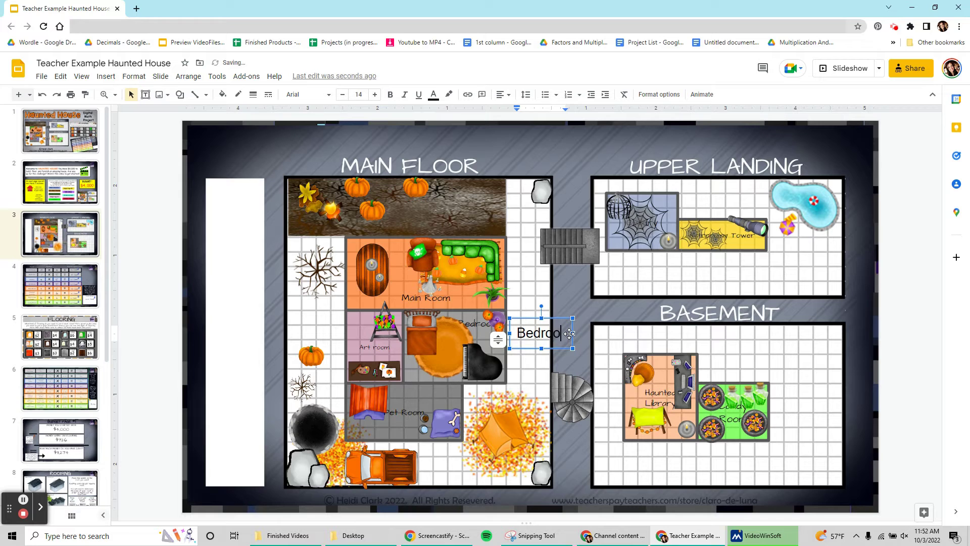
pyautogui.write('m')
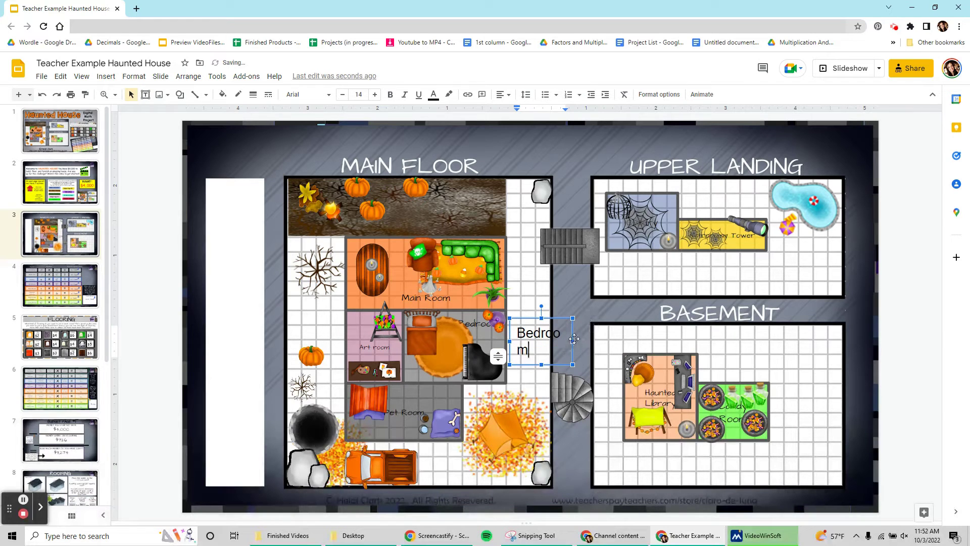
pyautogui.moveTo(574, 340); pyautogui.dragTo(594, 336)
# Step: Format the new "Bedroom" text in Architects Daughter with a white highlight
pyautogui.click(545, 332)
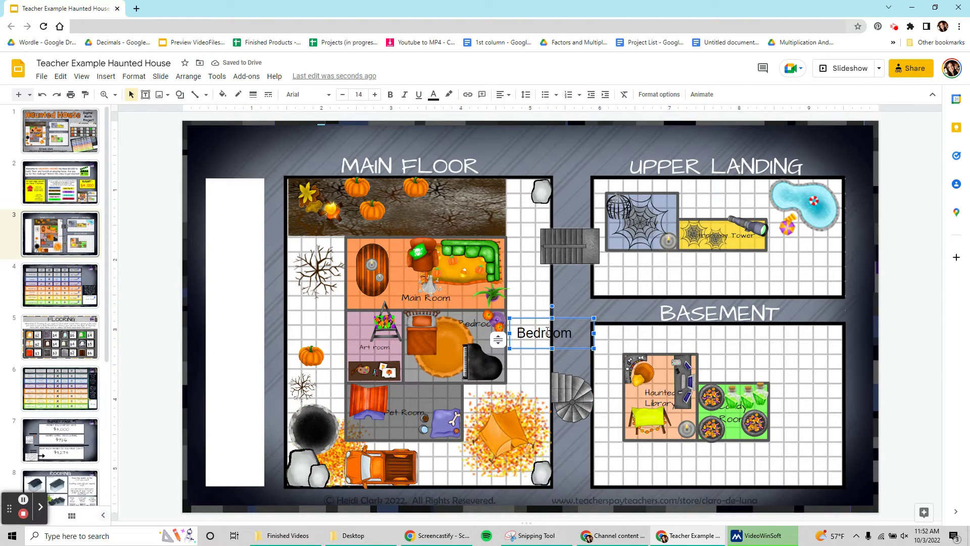
pyautogui.doubleClick(570, 334)
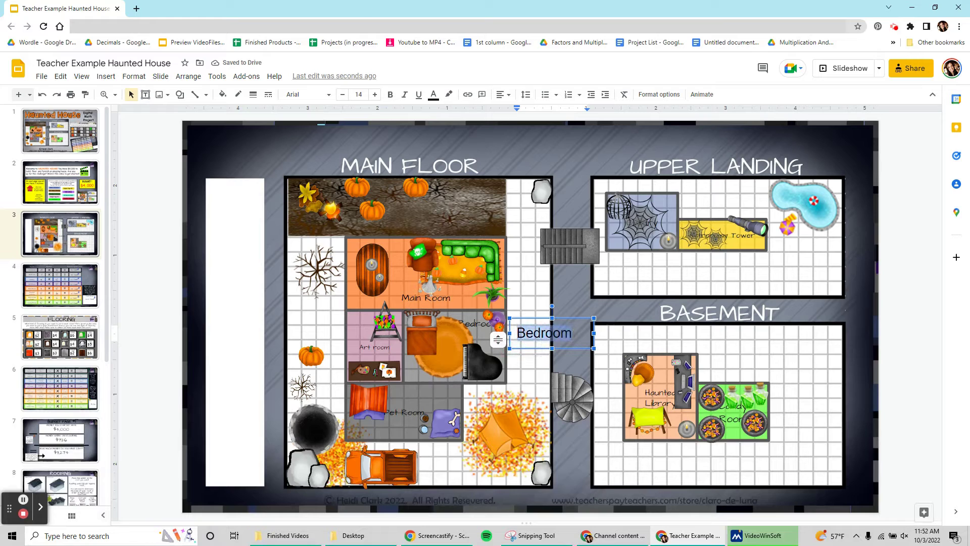
pyautogui.click(316, 101)
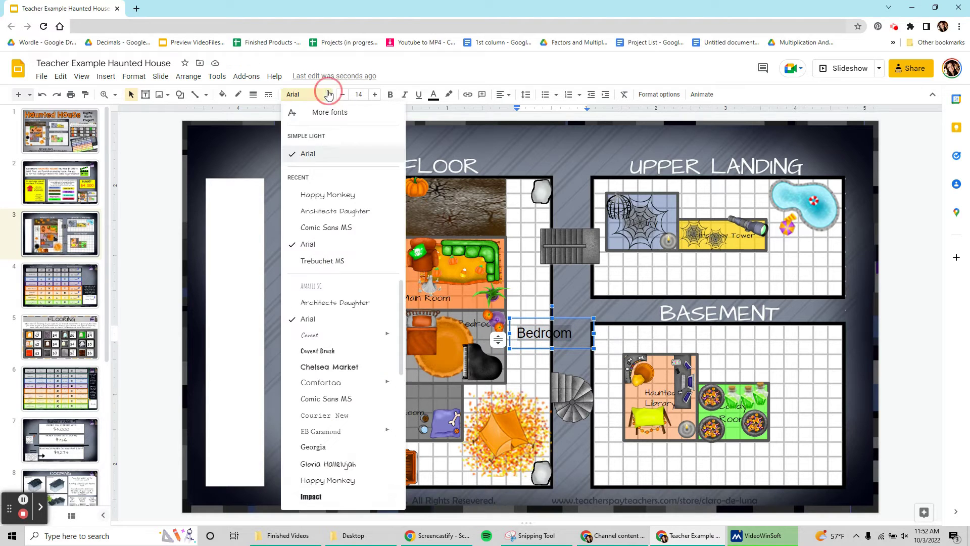
pyautogui.click(326, 210)
pyautogui.click(449, 94)
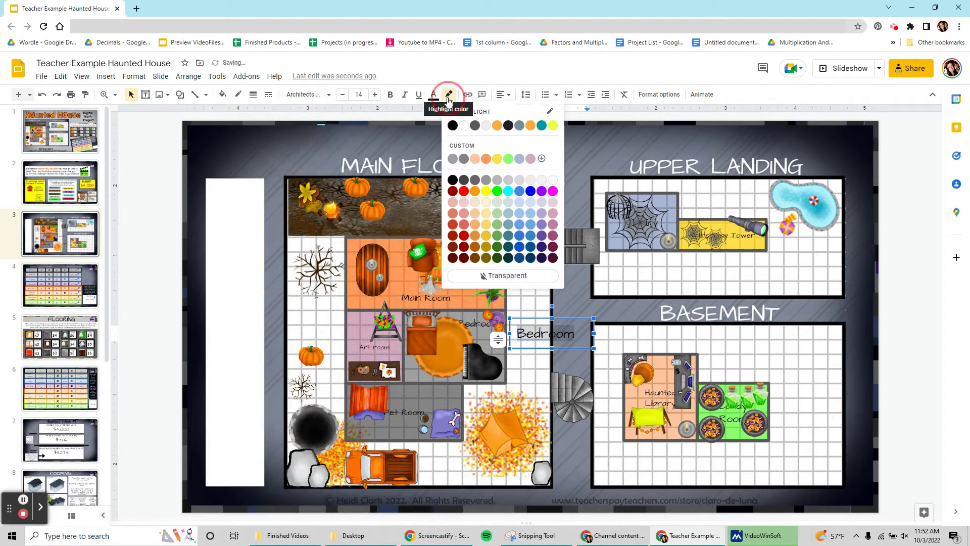
pyautogui.click(465, 126)
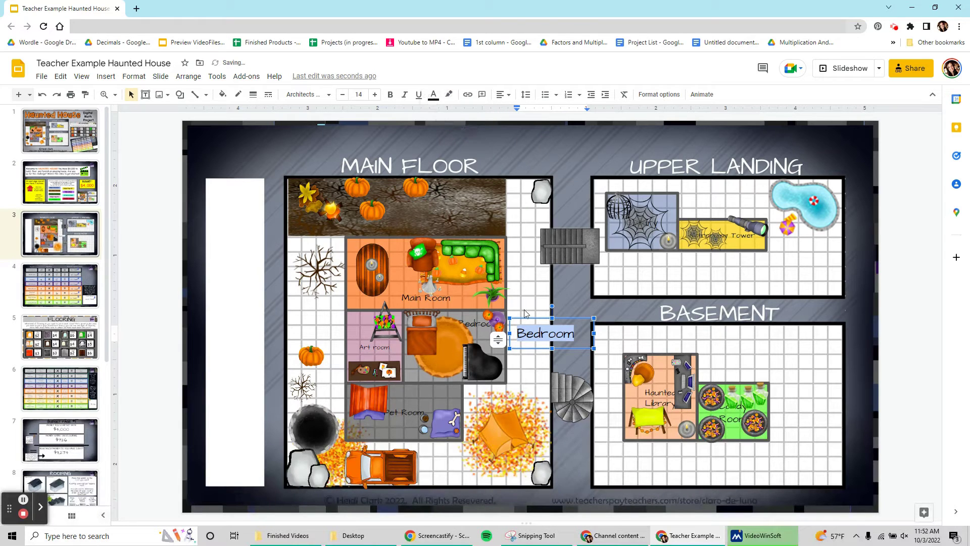
# Step: Move the new "Bedroom" label into the Bedroom and reduce its font size to 9
pyautogui.moveTo(528, 318); pyautogui.dragTo(445, 324)
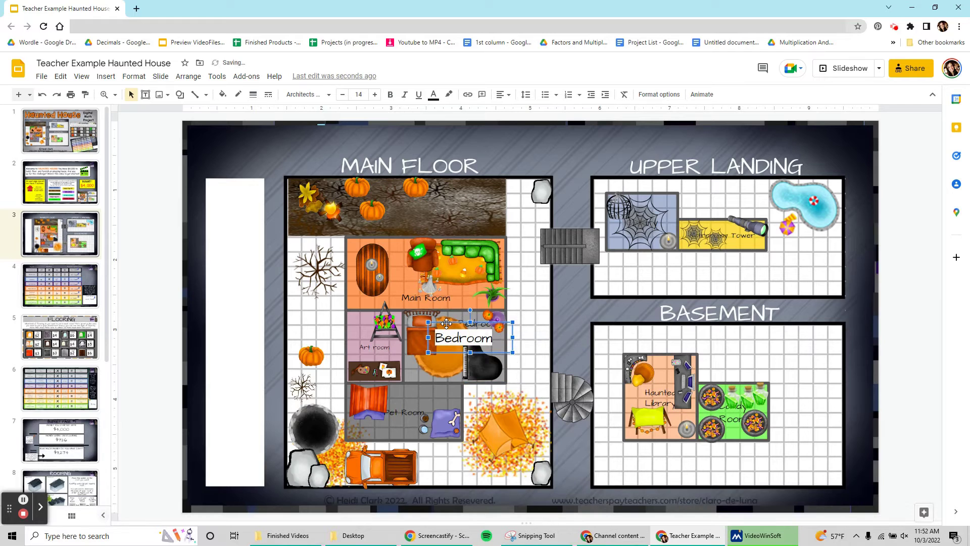
pyautogui.click(343, 95)
pyautogui.click(343, 95)
pyautogui.click(343, 95)
pyautogui.click(343, 95)
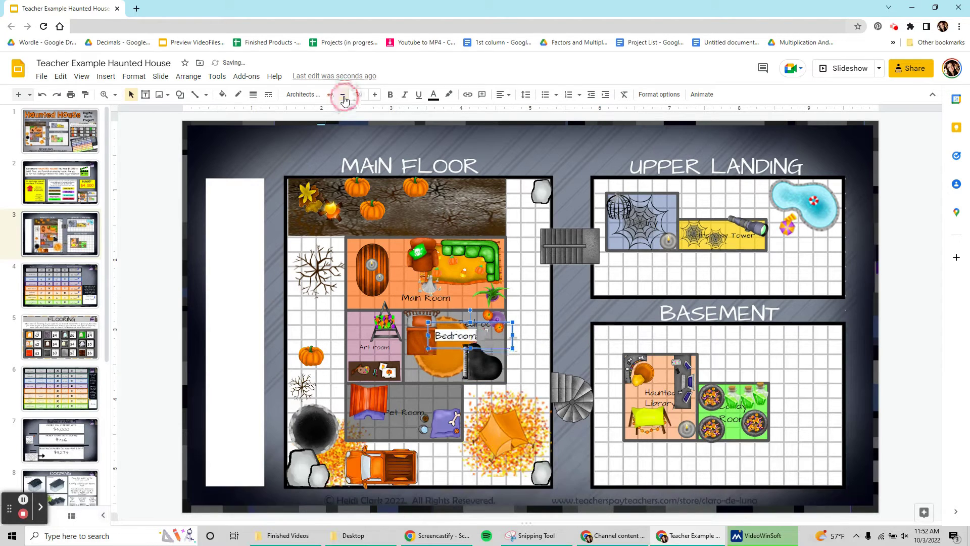
pyautogui.click(343, 95)
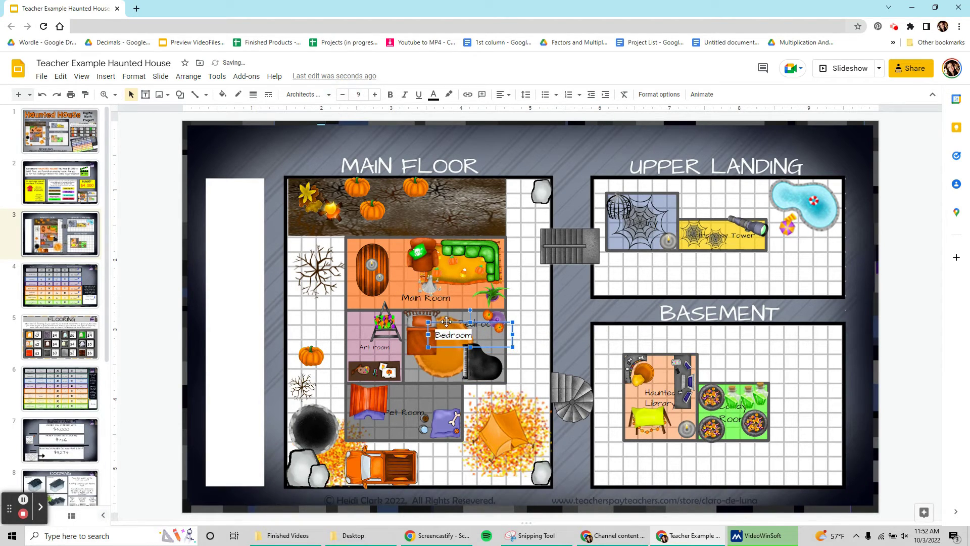
# Step: Tilt the highlighted "Bedroom" label slightly clockwise between the flowers and the piano, and select the gray Bedroom shape
pyautogui.moveTo(447, 321); pyautogui.dragTo(496, 325)
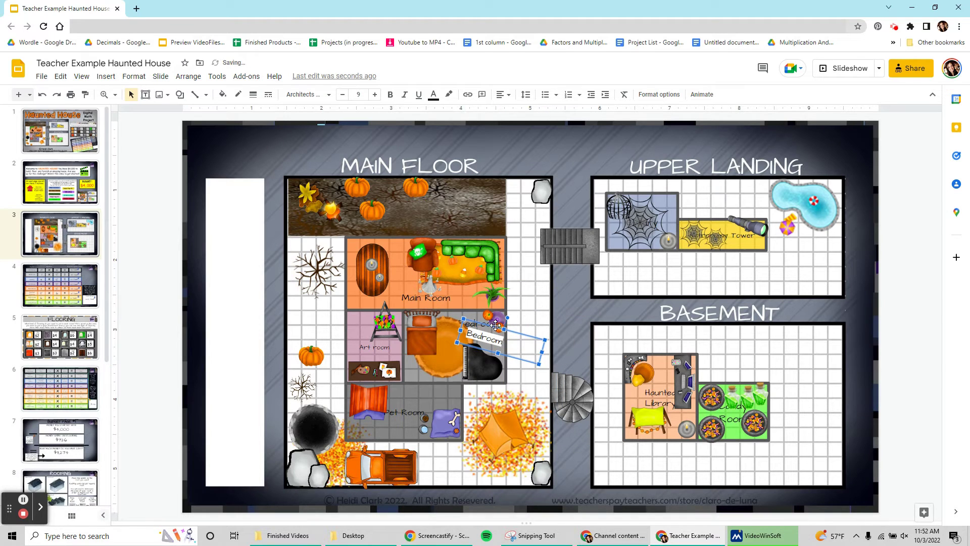
pyautogui.click(414, 371)
pyautogui.click(495, 353)
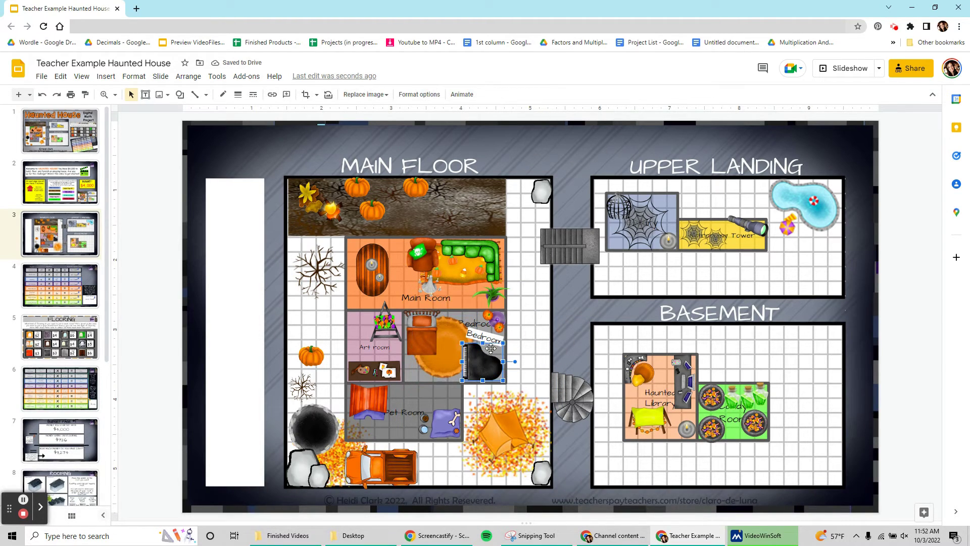
pyautogui.click(461, 311)
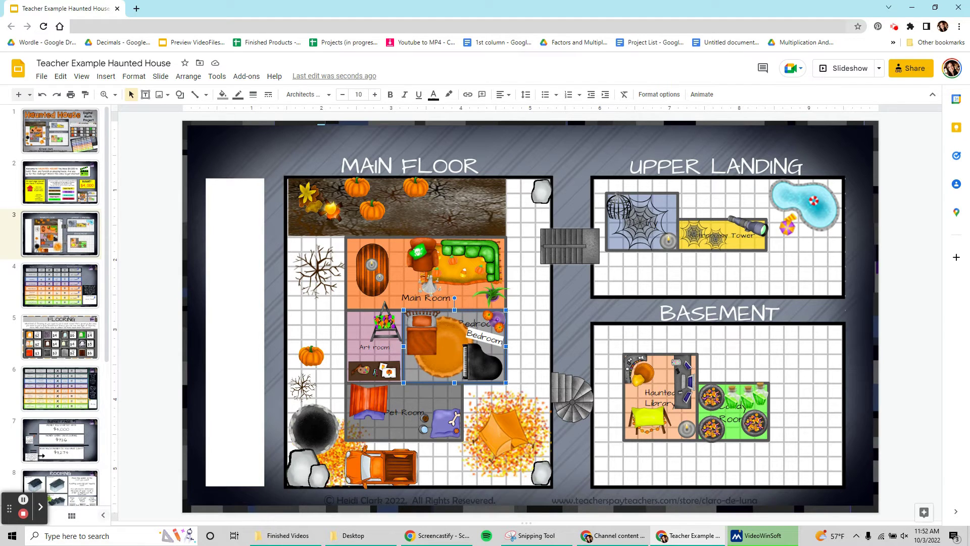
# Step: Center the gray Bedroom shape's own text horizontally and vertically so it sits behind the furniture
pyautogui.click(502, 95)
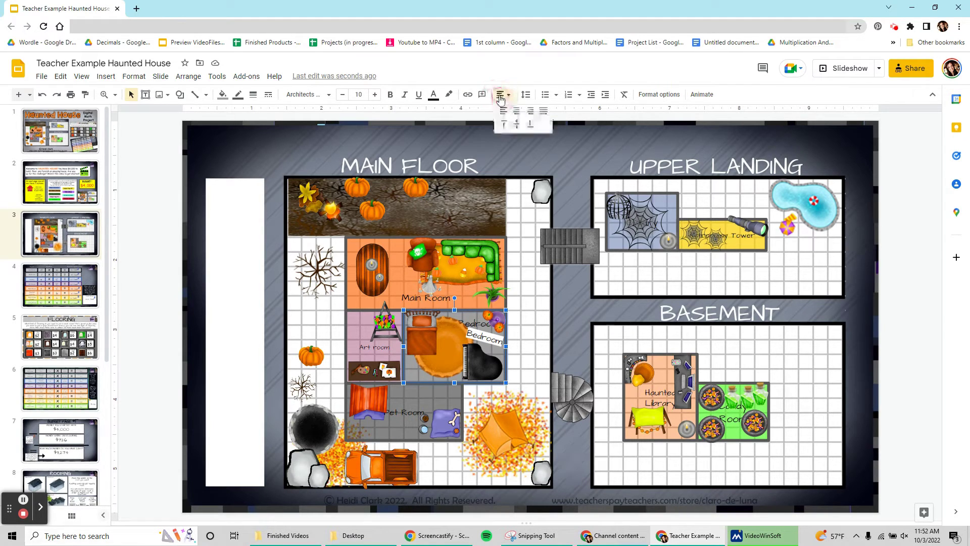
pyautogui.click(514, 116)
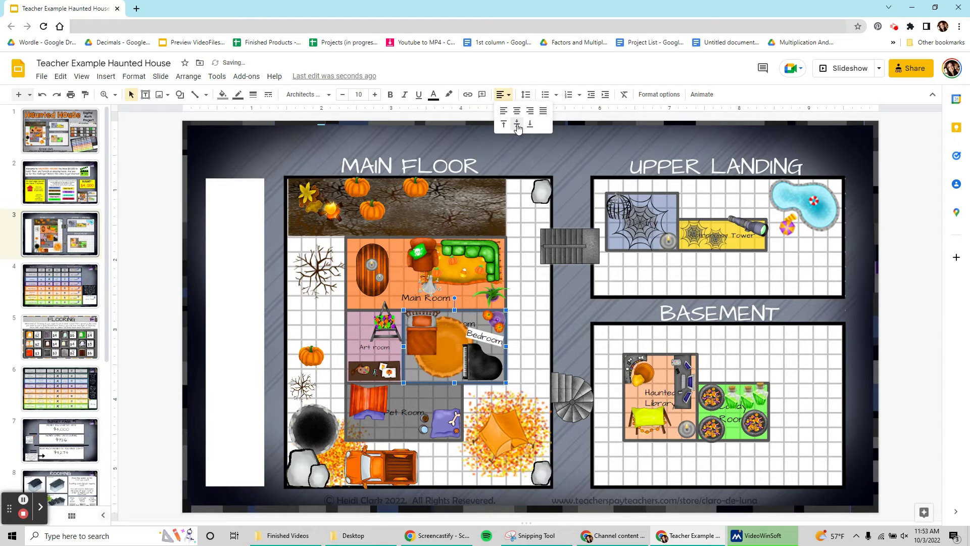
pyautogui.click(538, 286)
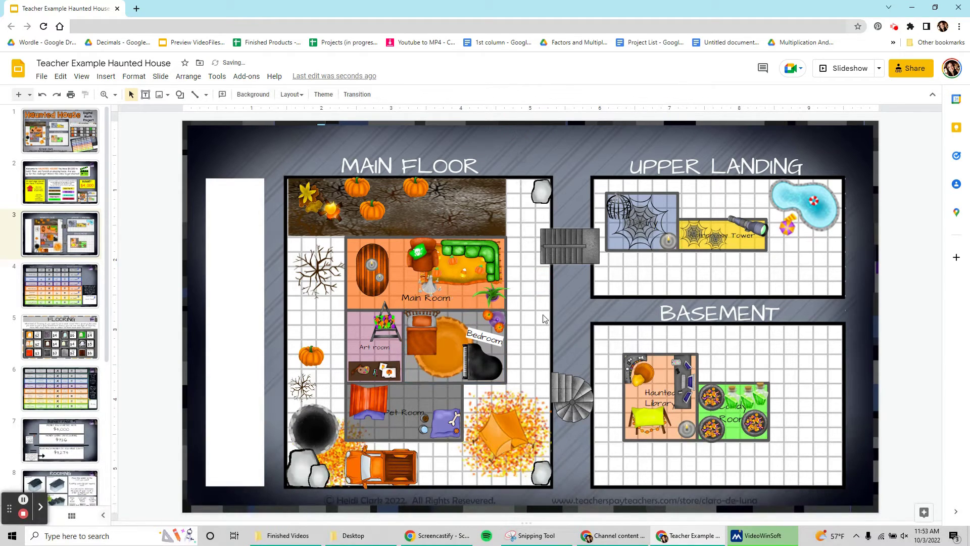
# Step: Set the "Art room" label to font size 10 and give it a white highlight
pyautogui.click(395, 346)
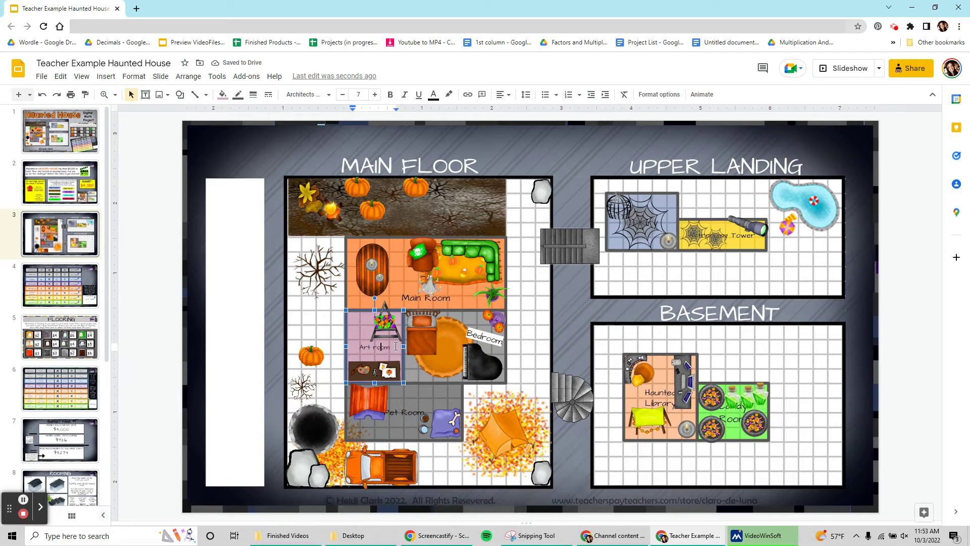
pyautogui.moveTo(397, 347); pyautogui.dragTo(350, 346)
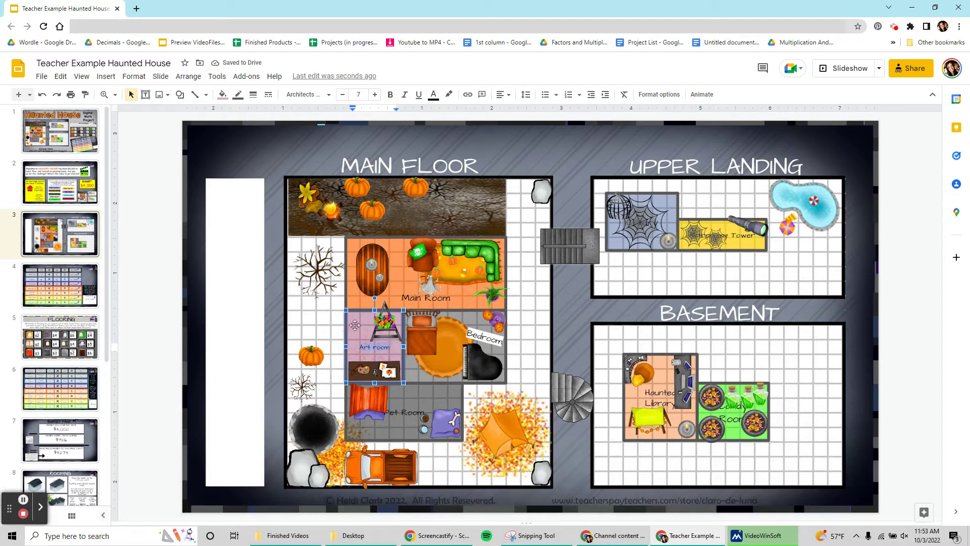
pyautogui.click(376, 95)
pyautogui.click(376, 95)
pyautogui.click(449, 94)
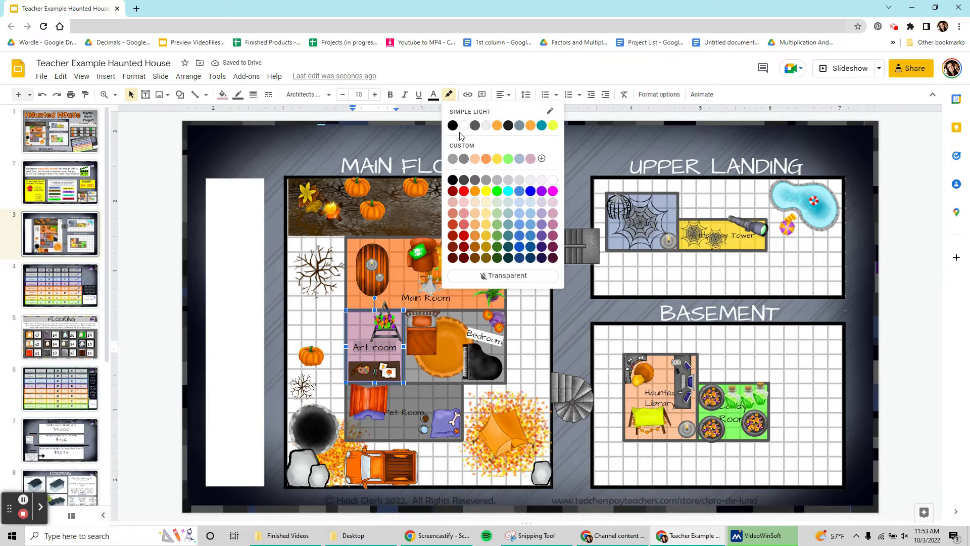
pyautogui.click(463, 128)
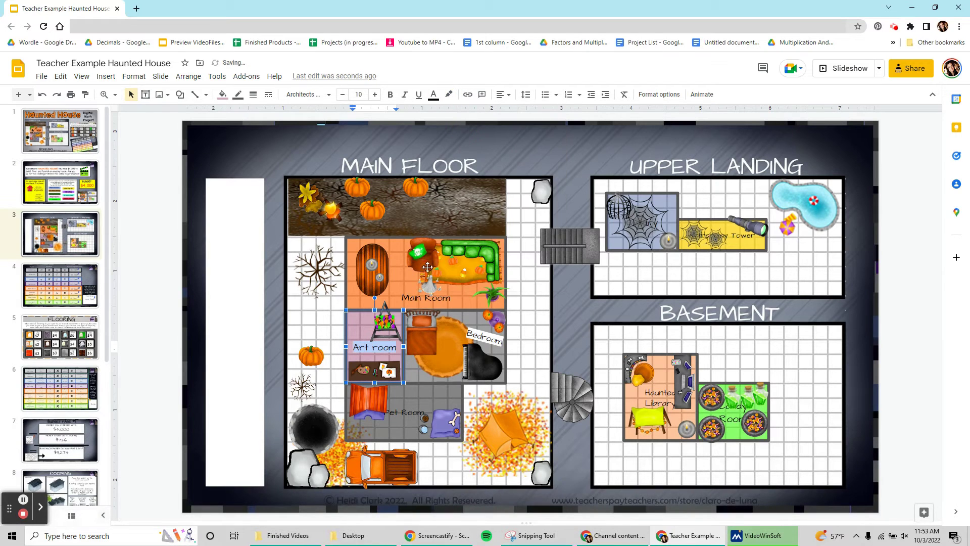
# Step: Give the "Main Room" label a white highlight
pyautogui.click(425, 299)
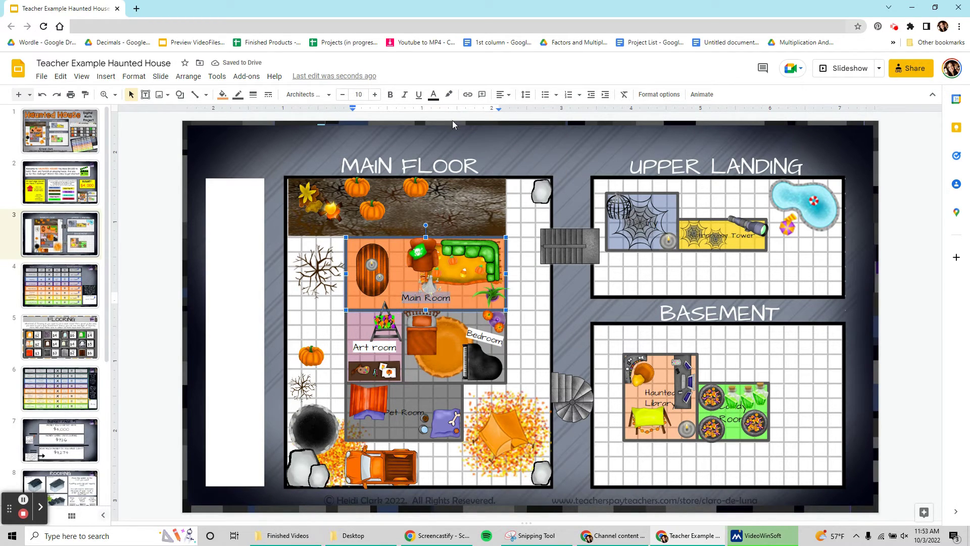
pyautogui.click(448, 94)
pyautogui.click(463, 126)
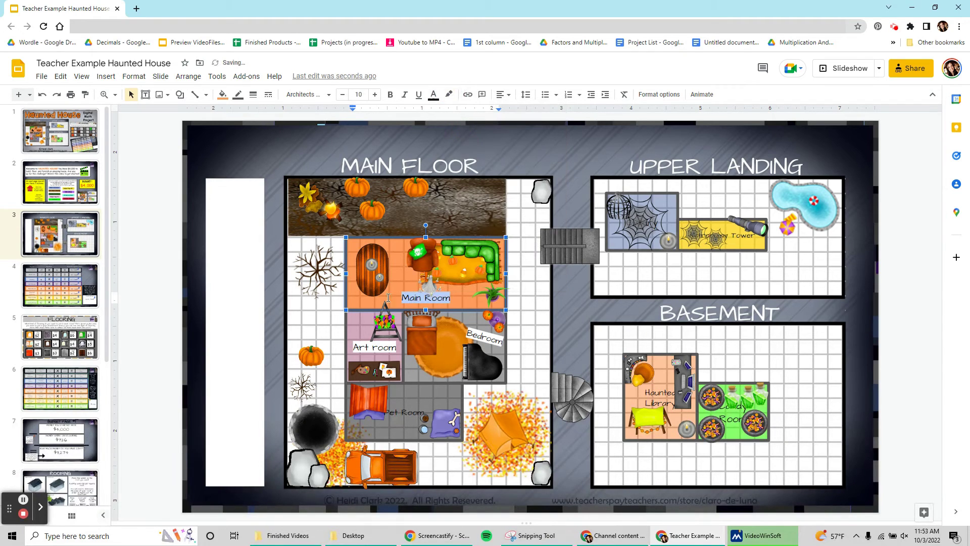
# Step: Align the "Pet Room" text to the top right of its gray room shape
pyautogui.click(404, 417)
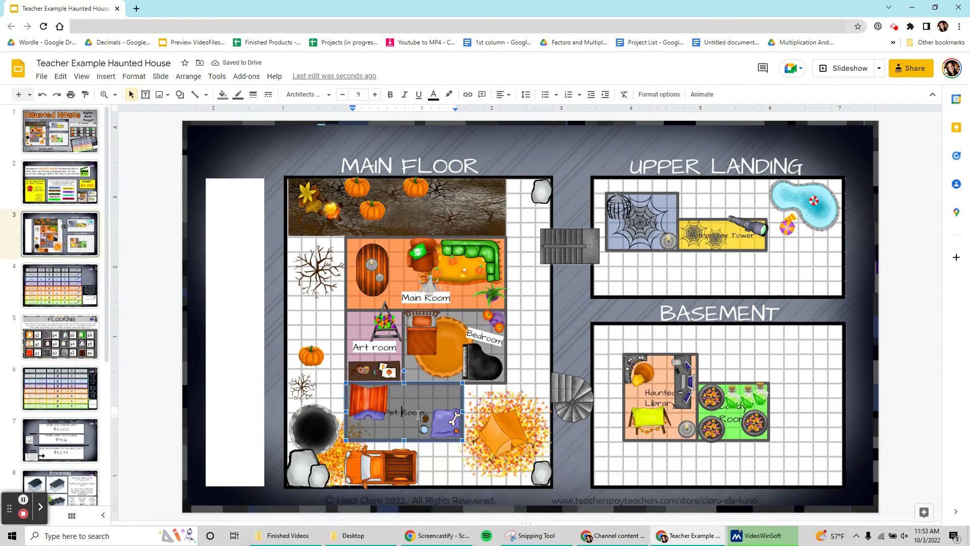
pyautogui.click(500, 95)
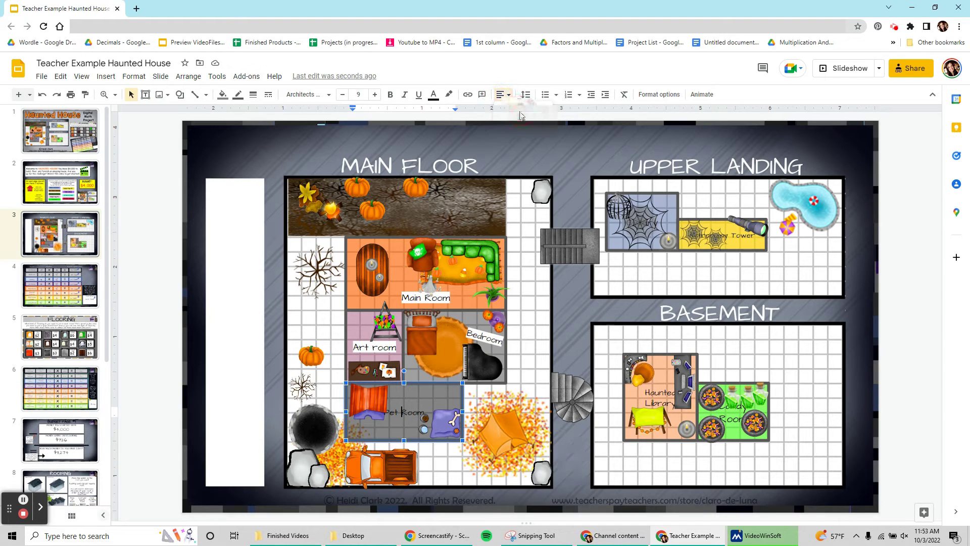
pyautogui.click(507, 123)
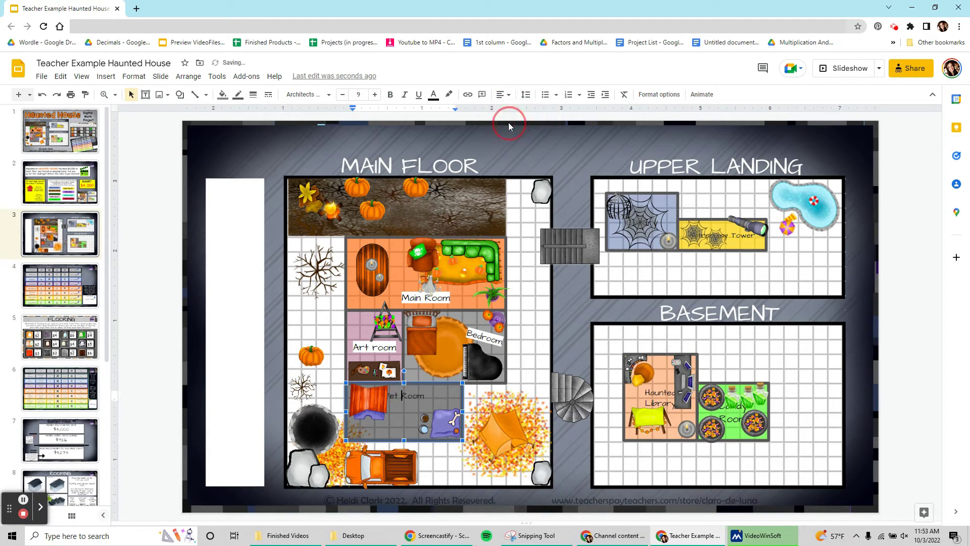
pyautogui.click(508, 96)
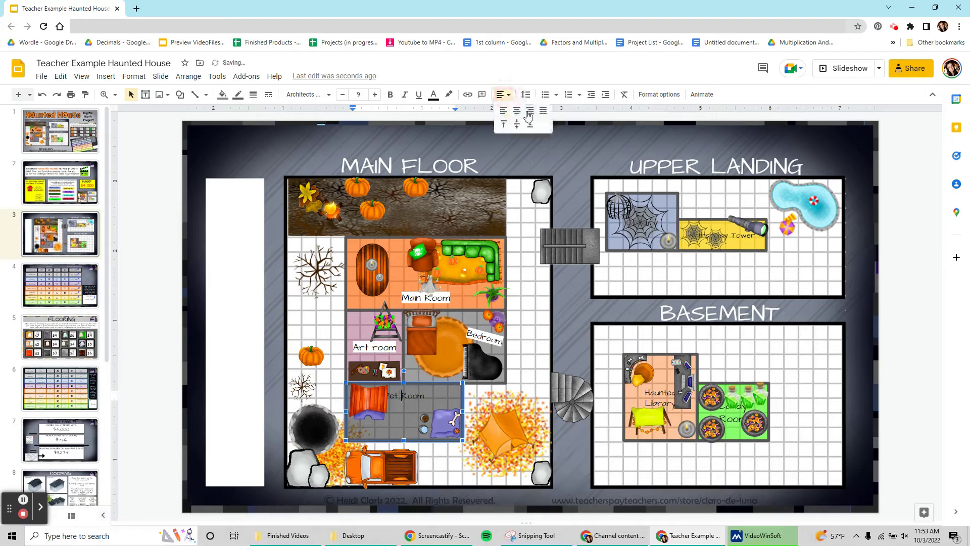
pyautogui.click(530, 112)
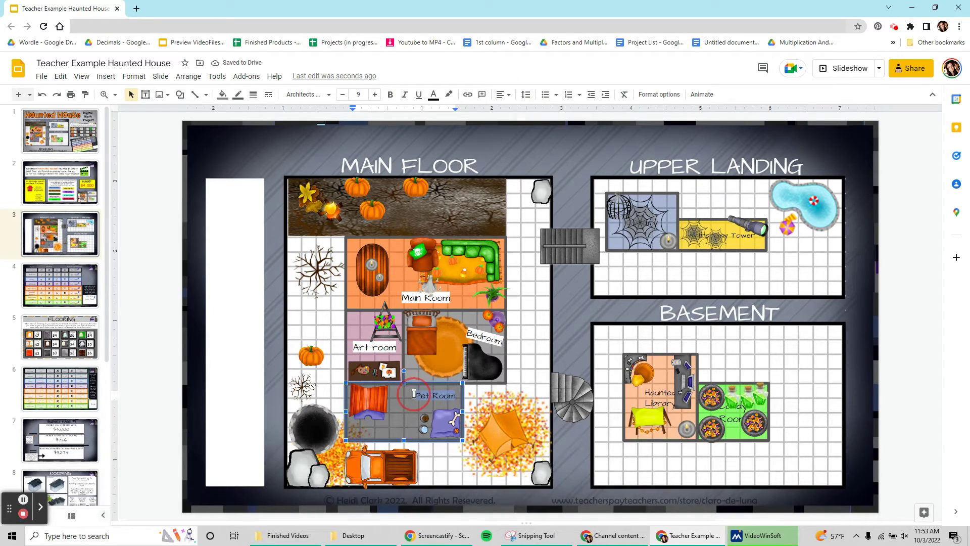
# Step: Give the "Pet Room" label a white highlight and set its font size to 11
pyautogui.click(449, 95)
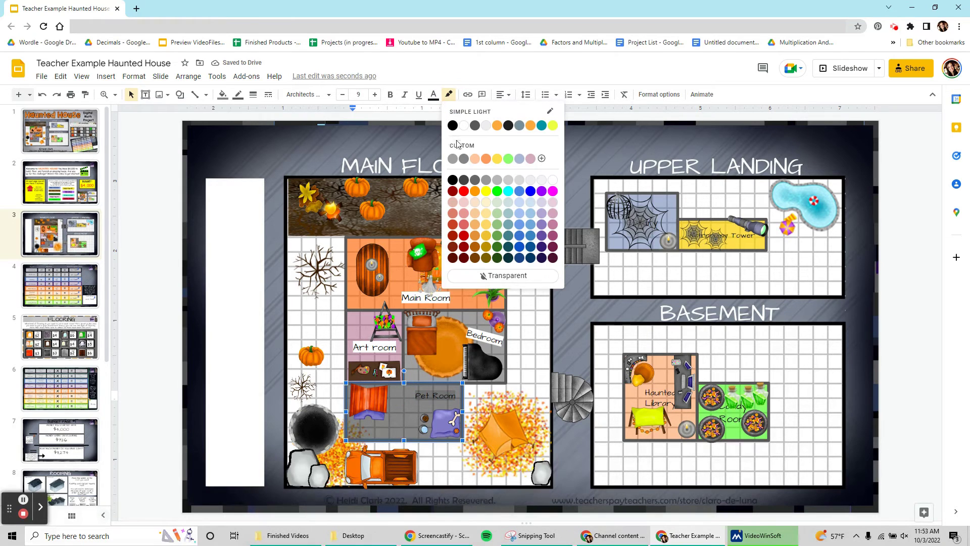
pyautogui.click(464, 126)
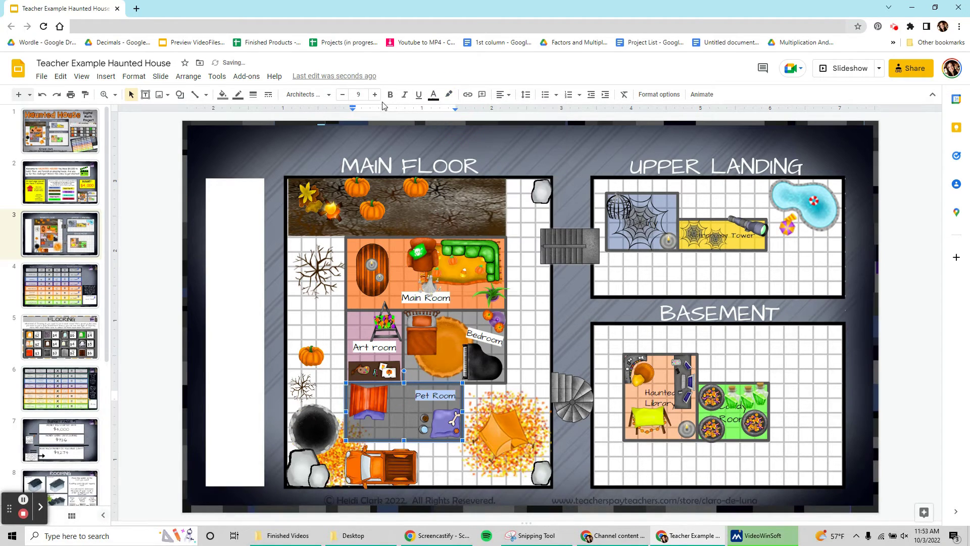
pyautogui.click(375, 95)
pyautogui.click(375, 95)
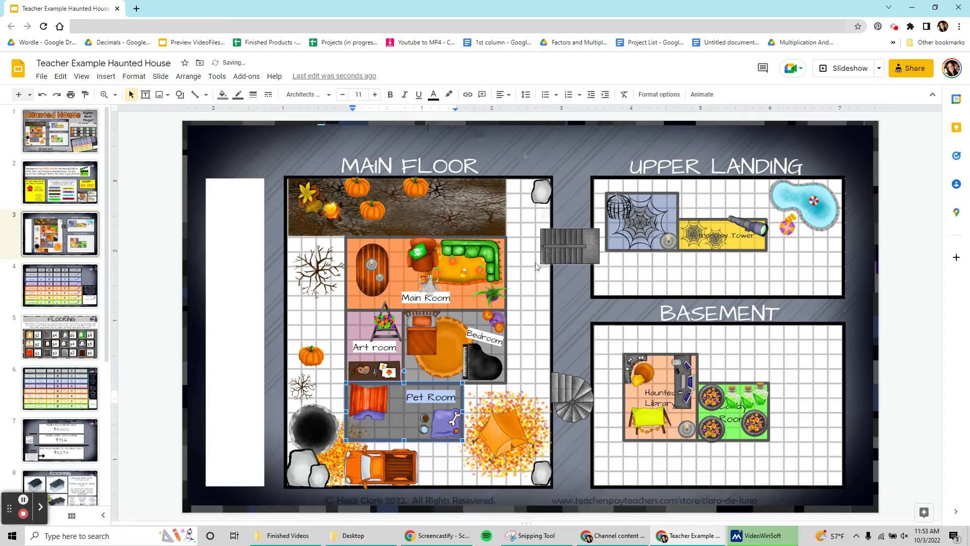
pyautogui.click(522, 290)
# Step: Add a text box reading "Owlery" on the empty grid below the blue Upper Landing room
pyautogui.click(675, 211)
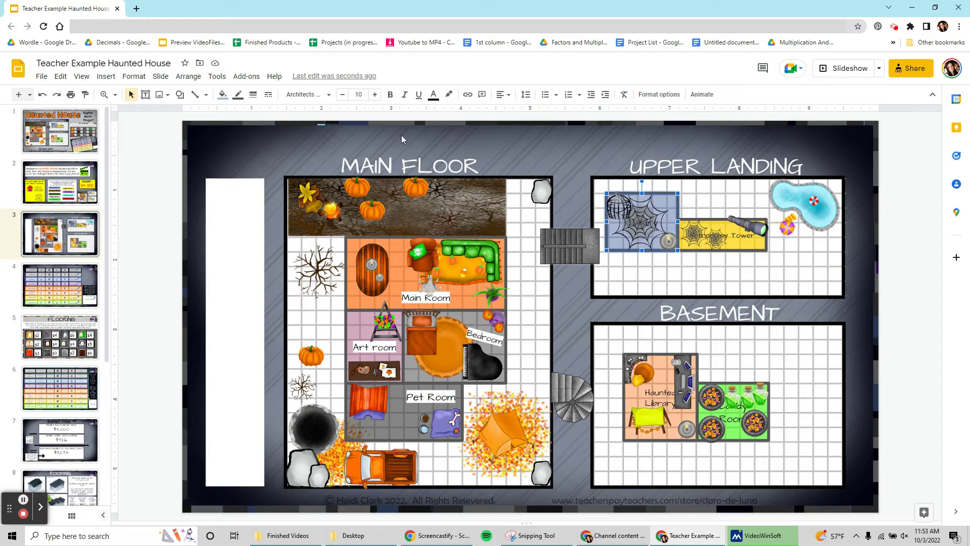
pyautogui.click(145, 94)
pyautogui.moveTo(625, 267); pyautogui.dragTo(711, 297)
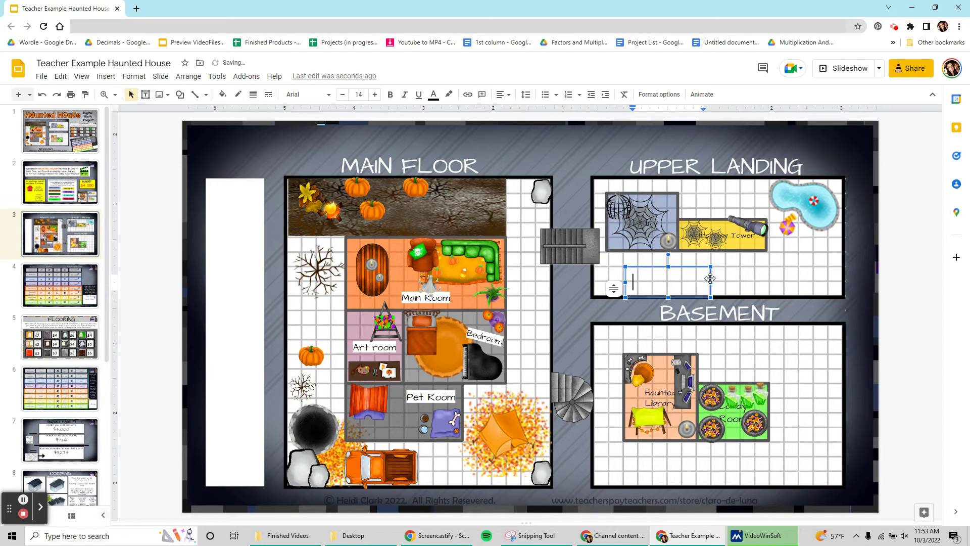
pyautogui.write('Owlery')
# Step: Format the "Owlery" text in Architects Daughter at font size 11
pyautogui.moveTo(686, 283); pyautogui.dragTo(614, 283)
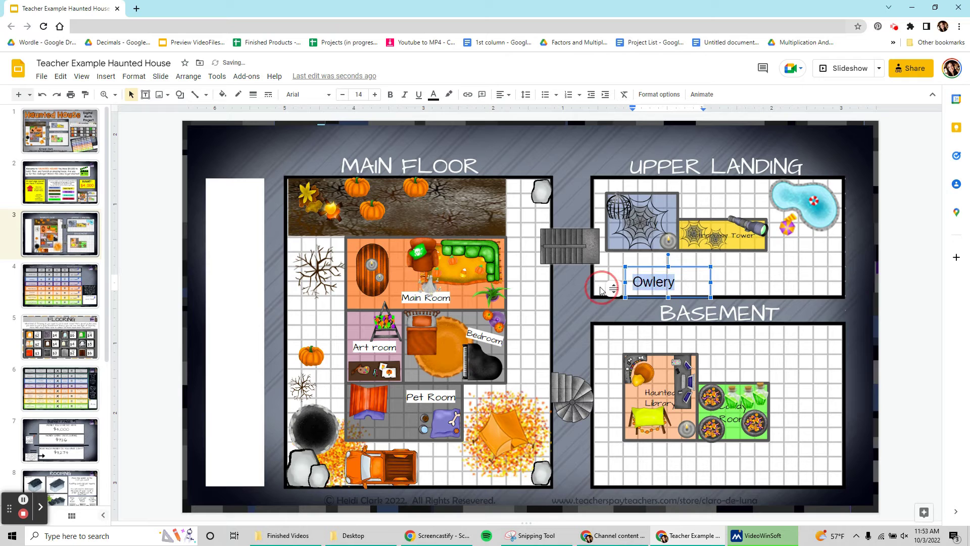
pyautogui.click(330, 103)
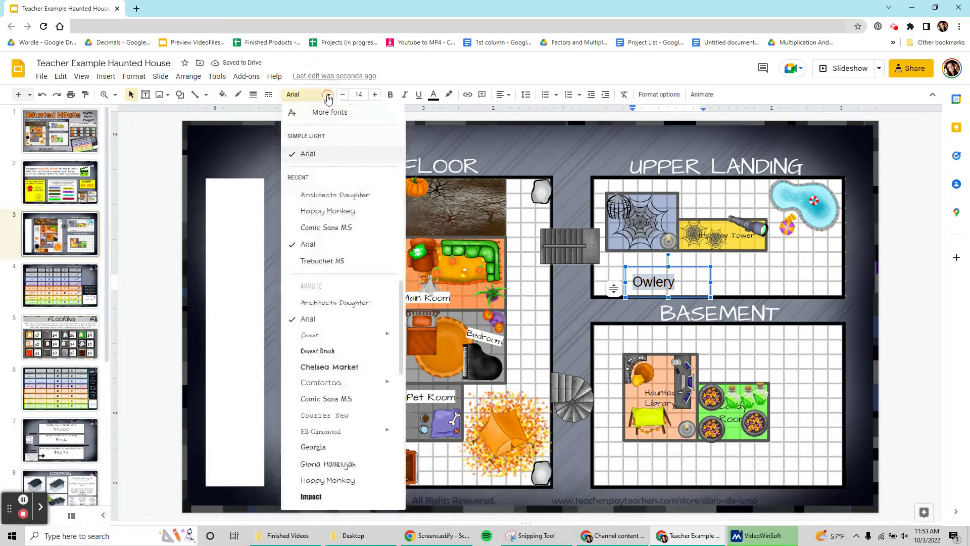
pyautogui.click(329, 191)
pyautogui.click(343, 95)
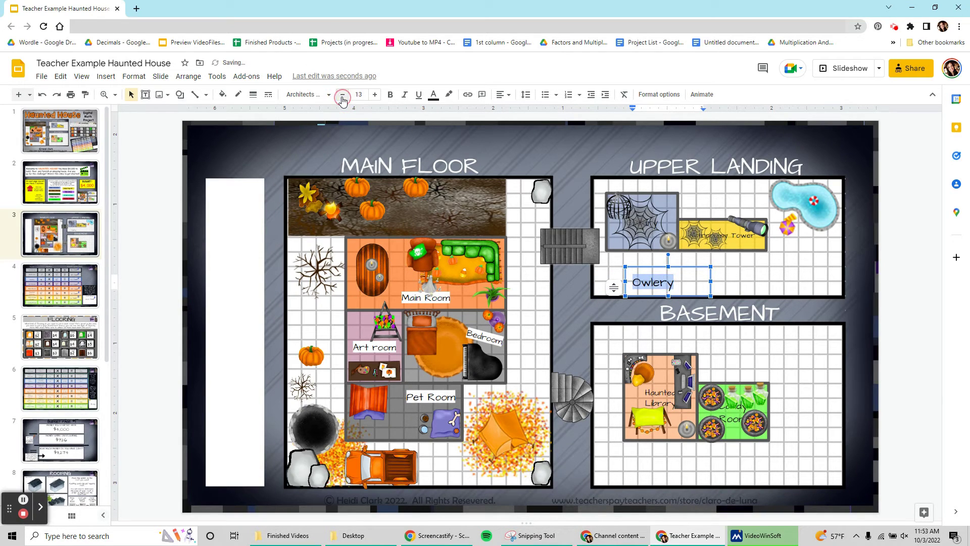
pyautogui.click(343, 95)
pyautogui.click(343, 95)
# Step: Give the "Owlery" label a white highlight and move it into the lower part of the blue room
pyautogui.click(454, 96)
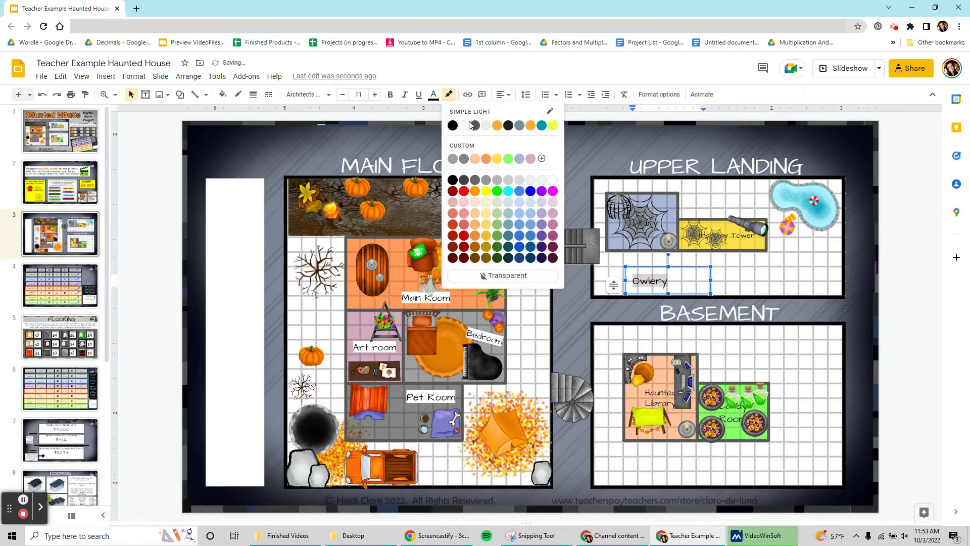
pyautogui.click(466, 127)
pyautogui.moveTo(712, 279); pyautogui.dragTo(629, 218)
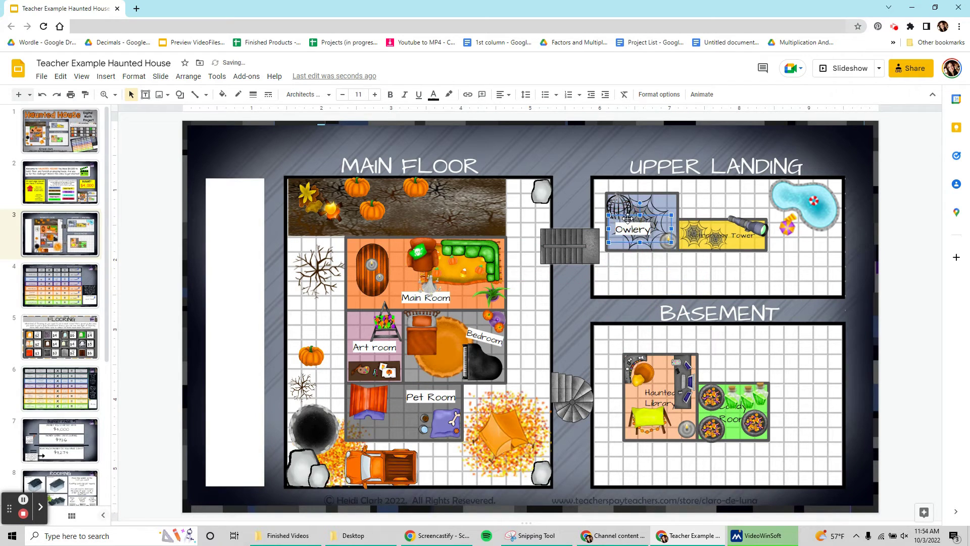
pyautogui.click(692, 279)
# Step: Move the two spider webs off the yellow Astronomy Tower room onto the empty grid below it
pyautogui.click(734, 239)
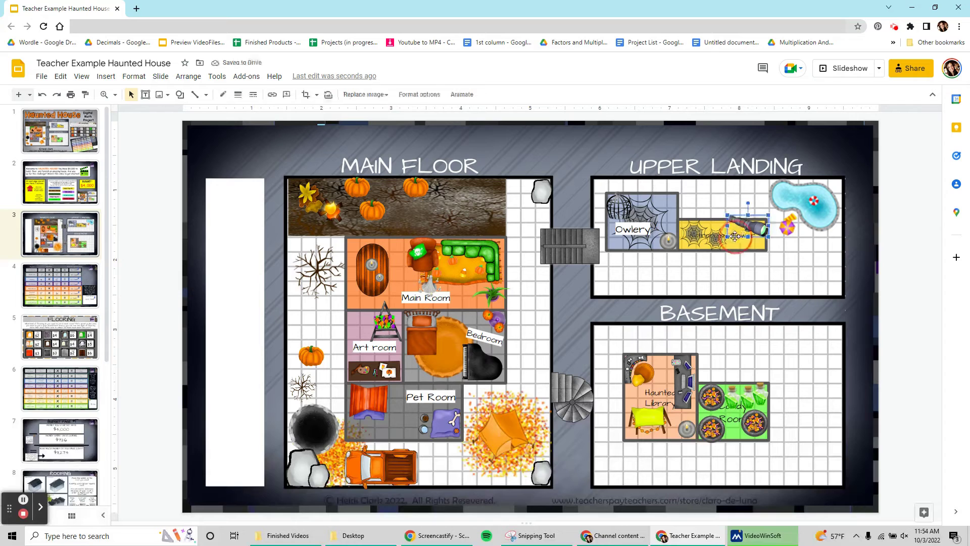
pyautogui.click(733, 262)
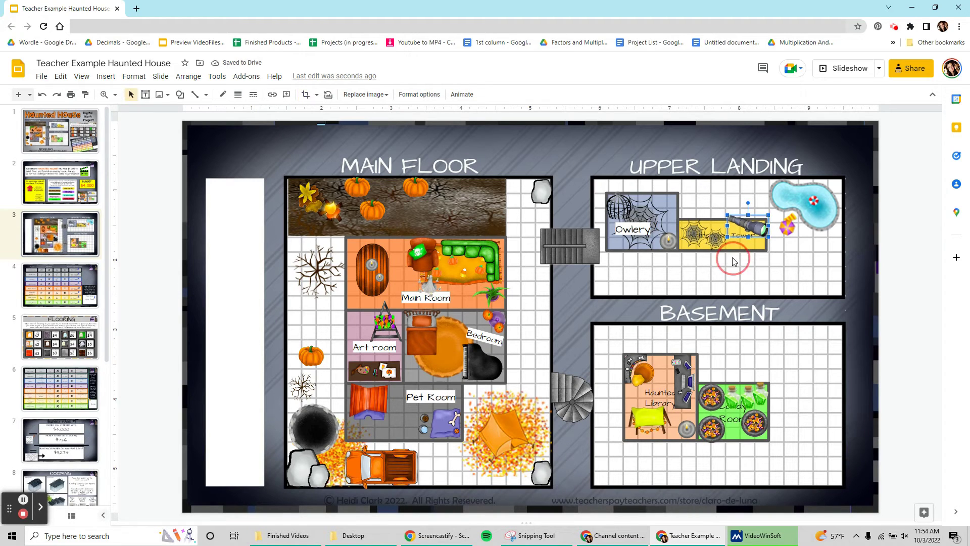
pyautogui.moveTo(718, 239); pyautogui.dragTo(721, 270)
pyautogui.moveTo(693, 230); pyautogui.dragTo(682, 271)
# Step: Delete the "Astronomy Tower" text inside the yellow room shape
pyautogui.click(710, 238)
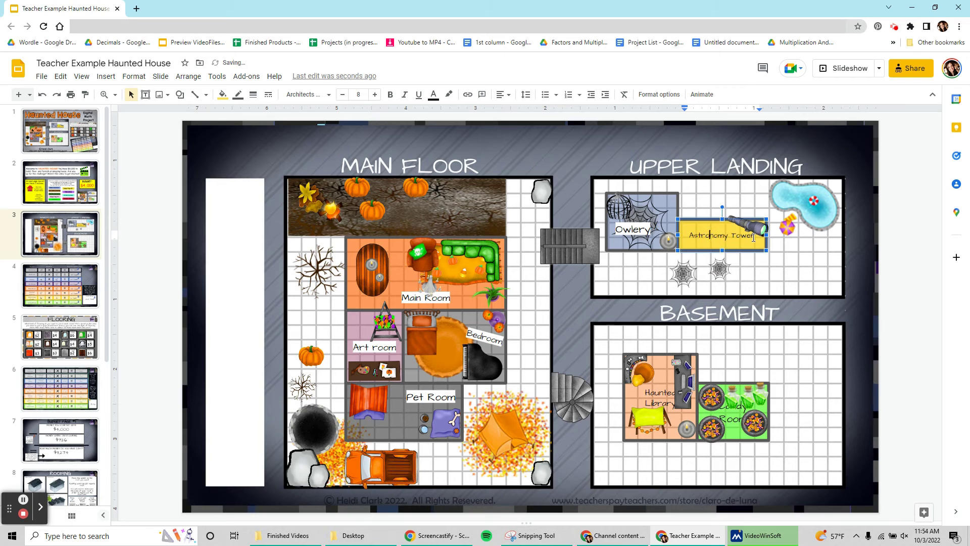
pyautogui.moveTo(754, 237); pyautogui.dragTo(671, 232)
pyautogui.press('BackSpace')
# Step: Move both spider webs back side by side into the yellow room, beside the telescope
pyautogui.click(683, 274)
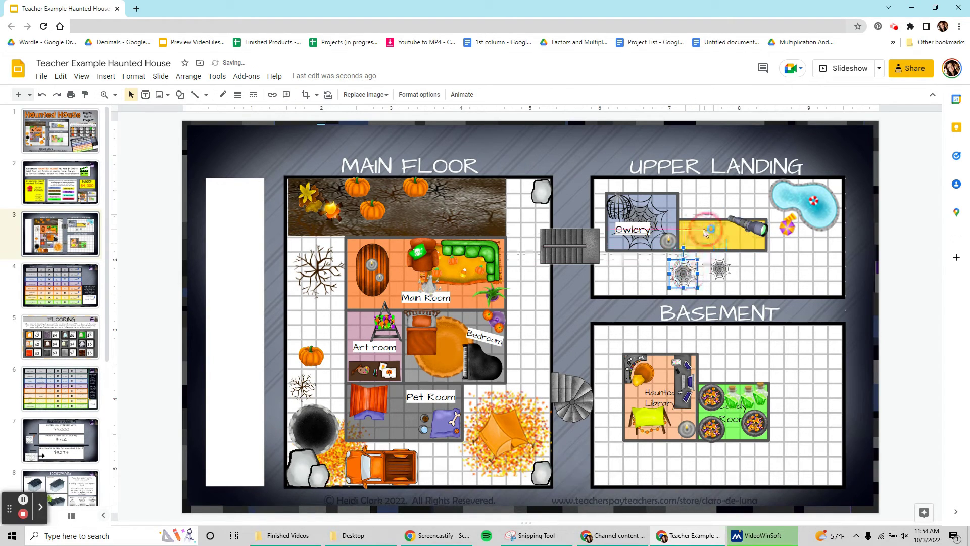
pyautogui.moveTo(706, 233); pyautogui.dragTo(699, 234)
pyautogui.moveTo(722, 274); pyautogui.dragTo(718, 237)
pyautogui.click(679, 262)
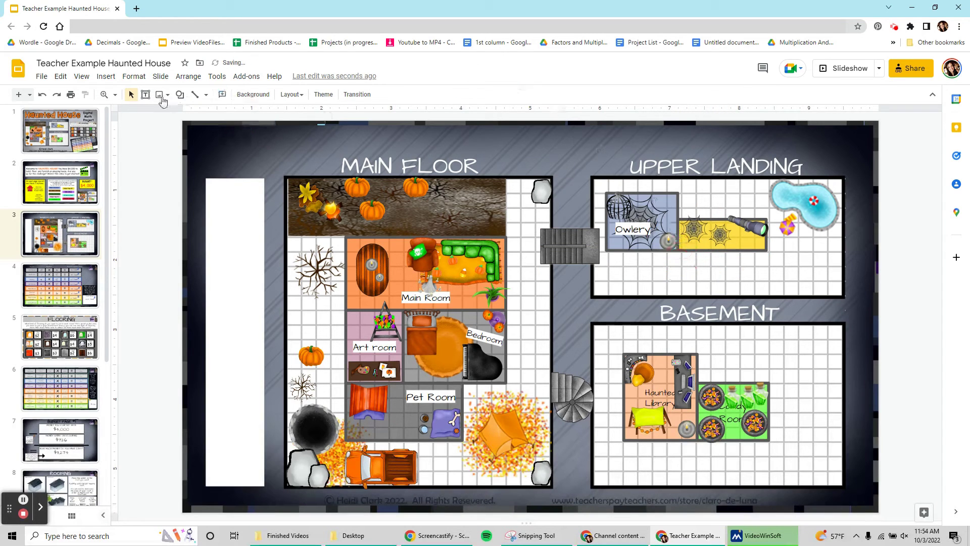
# Step: Add a text box reading "Astronomy Tower" below the yellow room and widen it so the text fits on one line
pyautogui.click(145, 95)
pyautogui.moveTo(673, 272); pyautogui.dragTo(781, 277)
pyautogui.write('As')
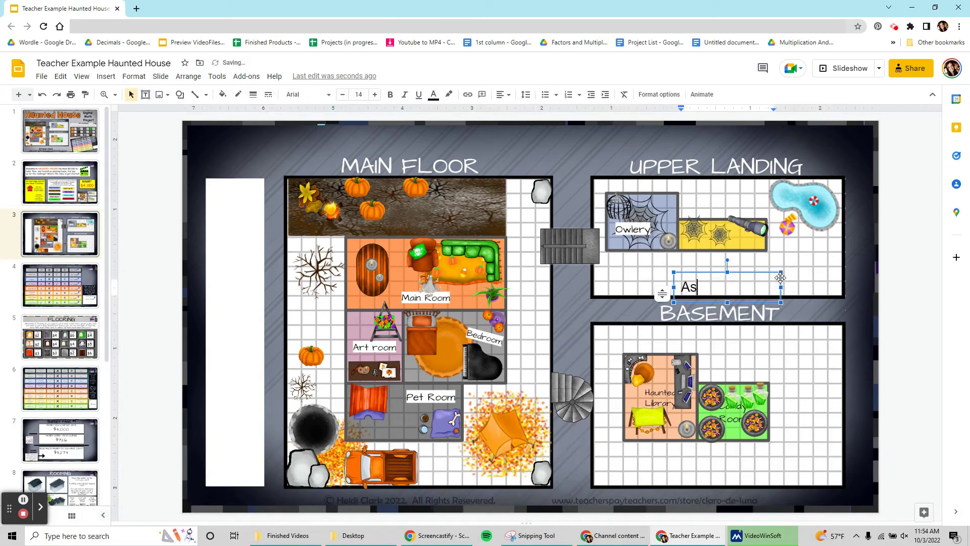
pyautogui.write('tronomy Tower')
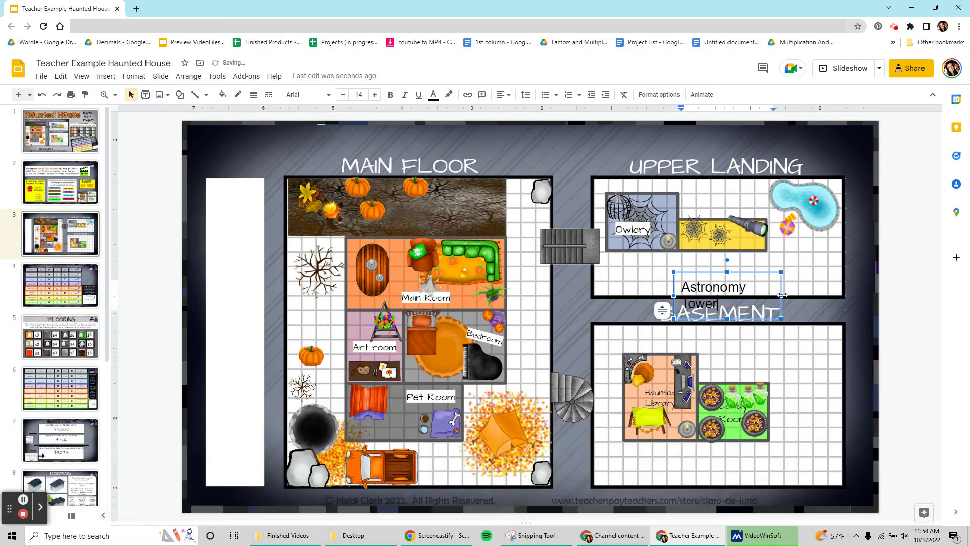
pyautogui.moveTo(782, 296); pyautogui.dragTo(834, 287)
# Step: Format the new "Astronomy Tower" text in Architects Daughter at font size 9
pyautogui.click(767, 287)
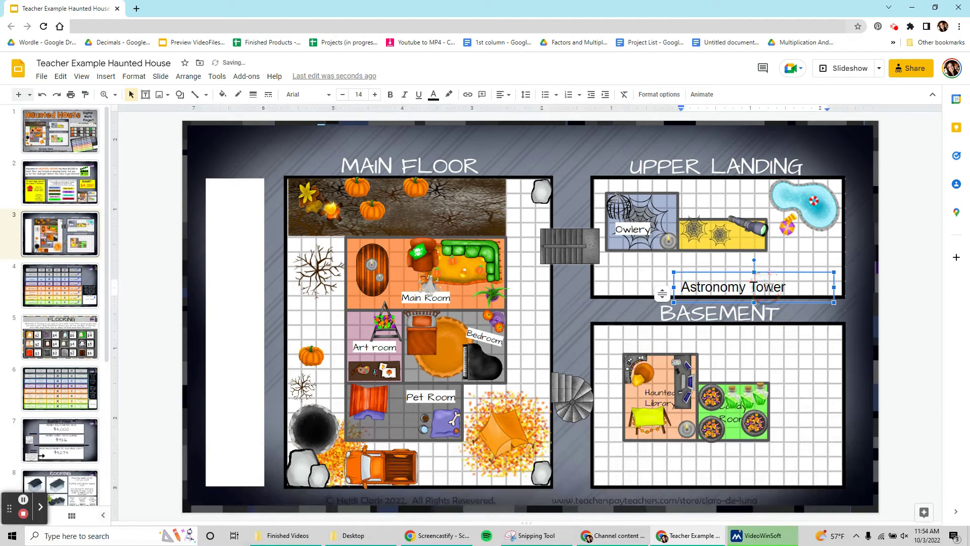
pyautogui.hotkey('ctrl', 'a')
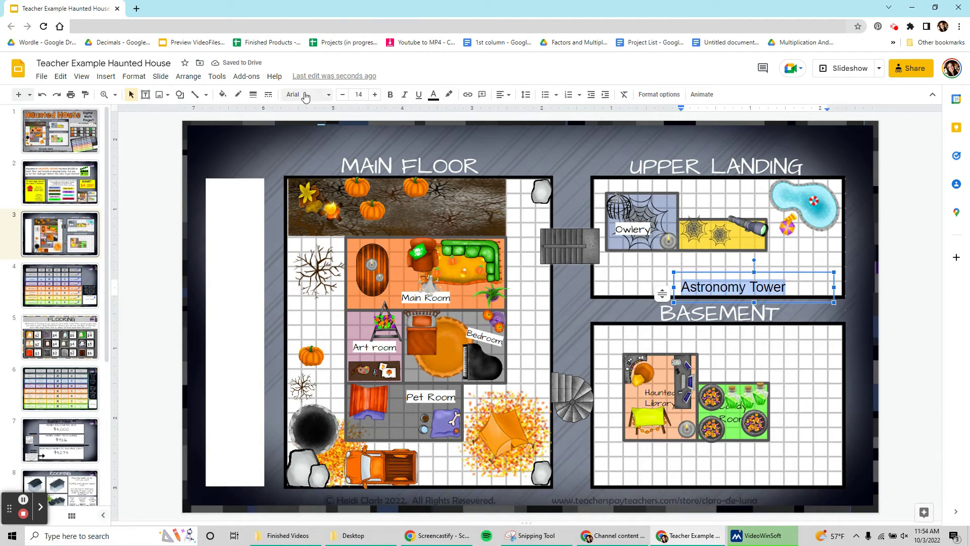
pyautogui.click(307, 95)
pyautogui.click(324, 195)
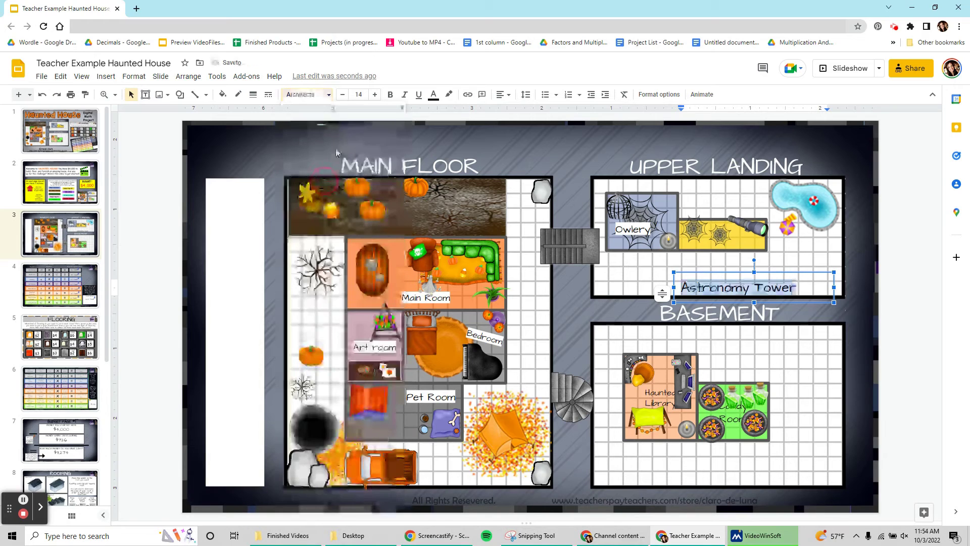
pyautogui.click(342, 95)
pyautogui.click(341, 95)
pyautogui.click(341, 95)
pyautogui.click(342, 95)
pyautogui.click(341, 95)
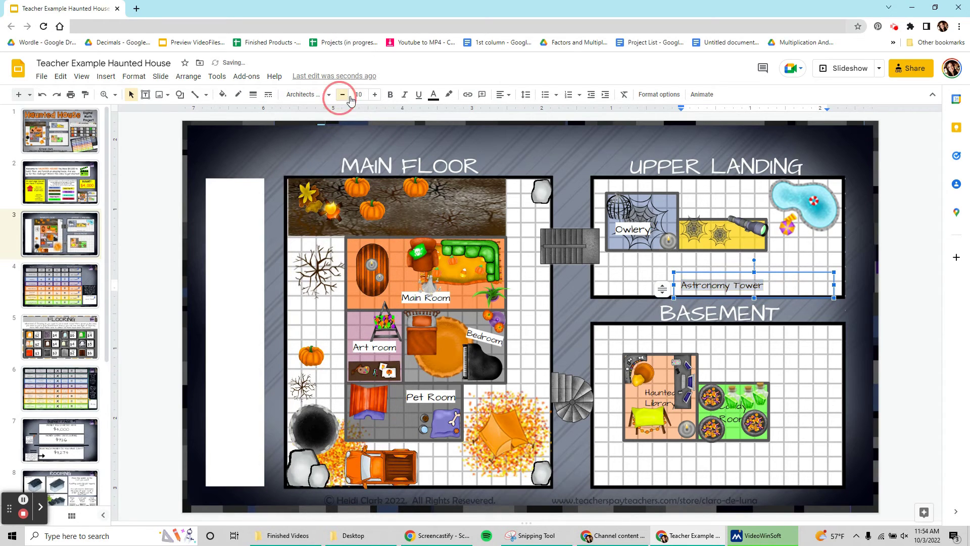
# Step: Give the "Astronomy Tower" label a white highlight and move it along the yellow room's lower edge
pyautogui.click(449, 95)
pyautogui.click(464, 126)
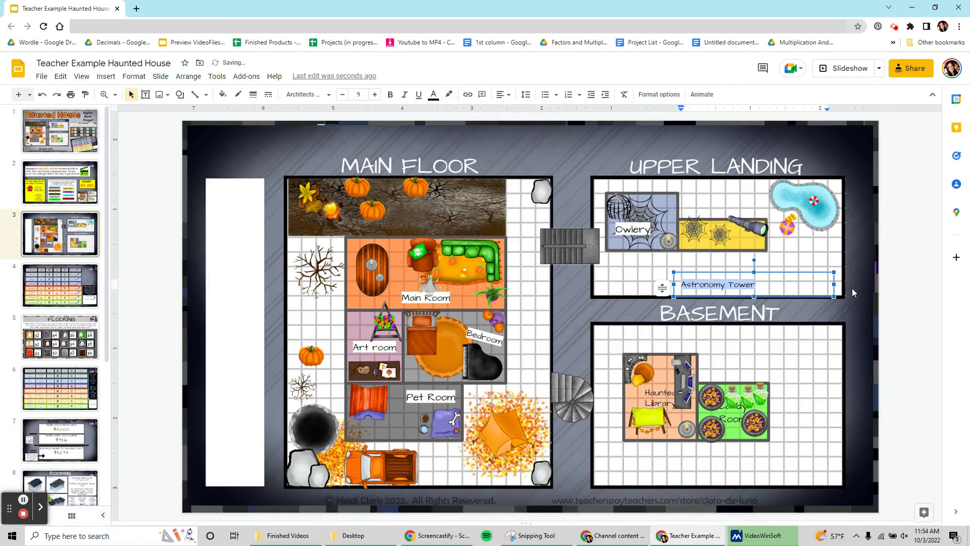
pyautogui.moveTo(834, 285); pyautogui.dragTo(731, 229)
pyautogui.click(793, 261)
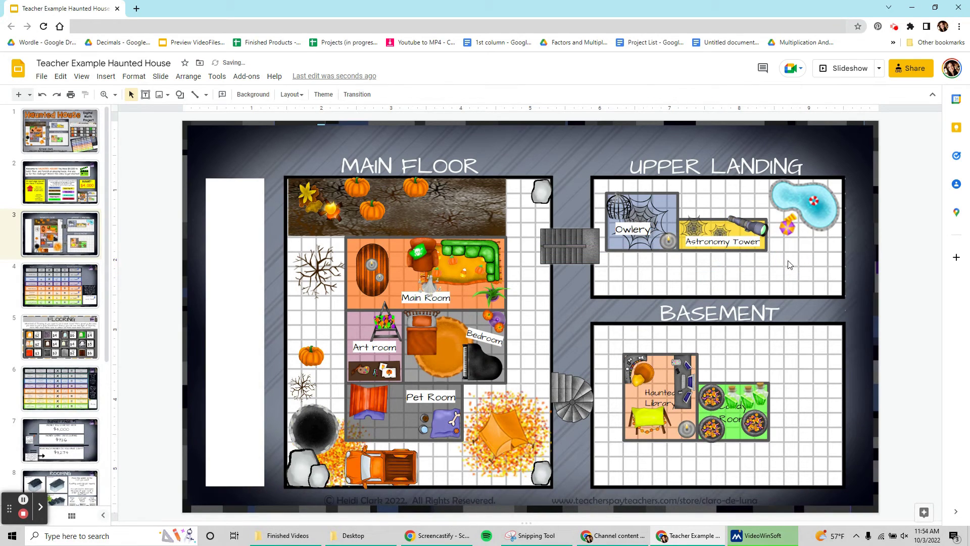
# Step: Give the "Haunted Library" label a white highlight and nudge the gaming desk slightly to the right, away from the text
pyautogui.click(672, 402)
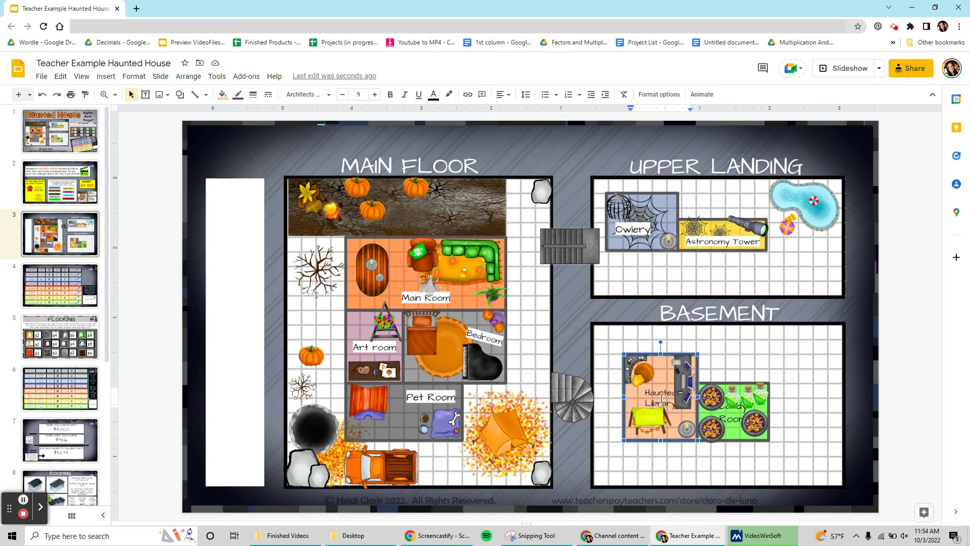
pyautogui.moveTo(647, 392); pyautogui.dragTo(680, 407)
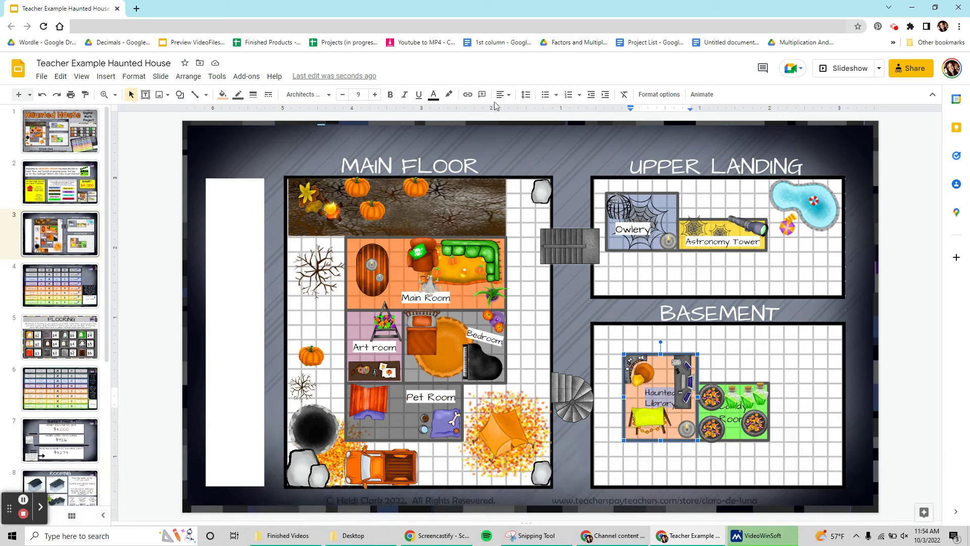
pyautogui.click(448, 94)
pyautogui.click(463, 127)
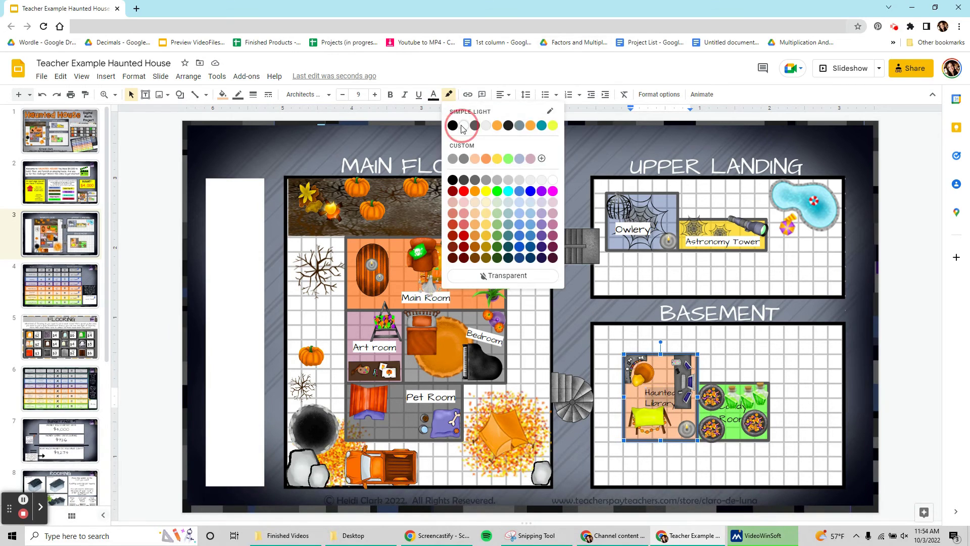
pyautogui.click(762, 345)
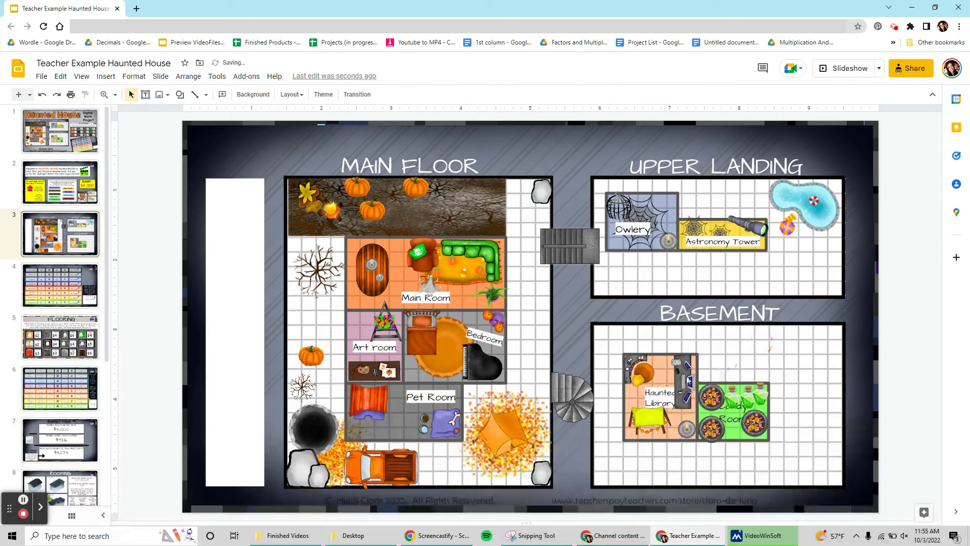
pyautogui.click(689, 380)
pyautogui.press('Right')
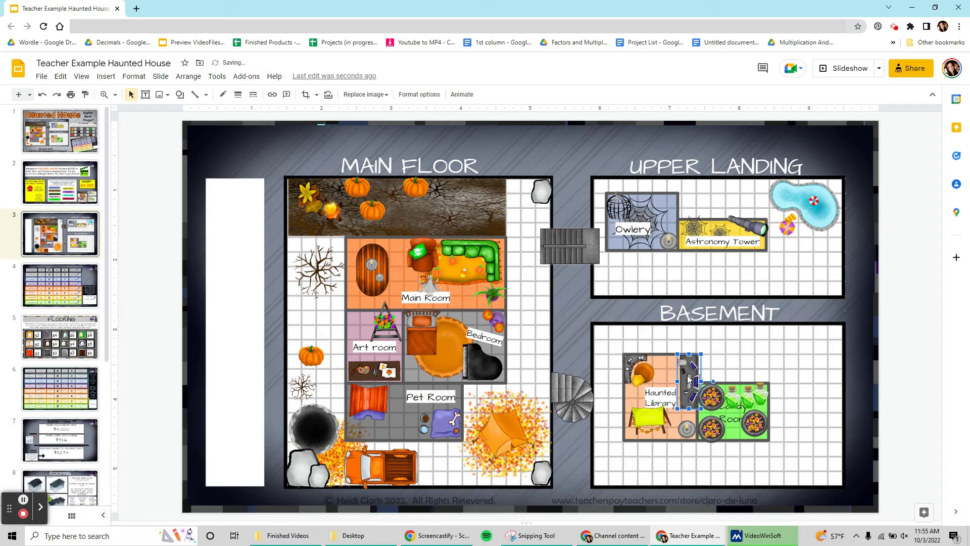
pyautogui.click(731, 355)
# Step: Delete the "Candy Room" text from the green room's shape in the basement
pyautogui.click(736, 419)
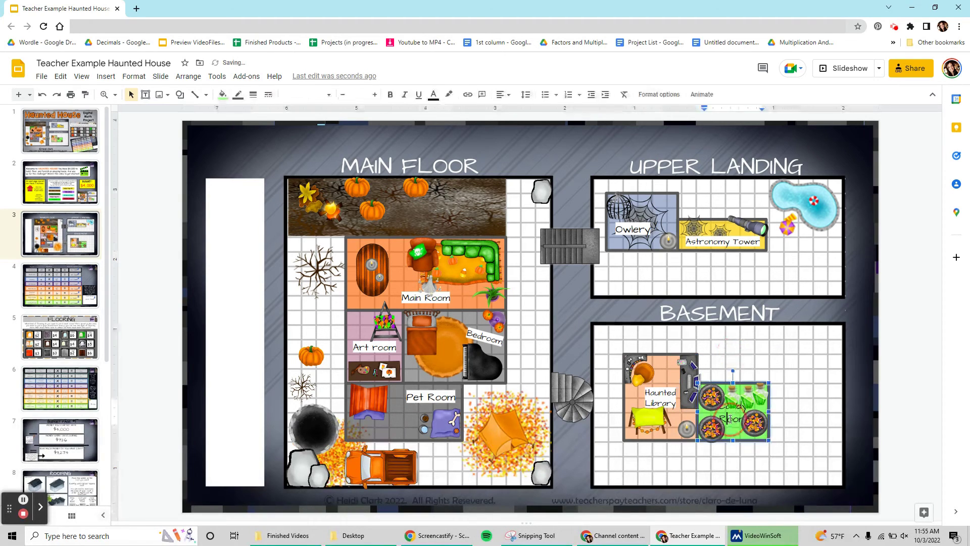
pyautogui.moveTo(734, 420); pyautogui.dragTo(717, 404)
pyautogui.press('BackSpace')
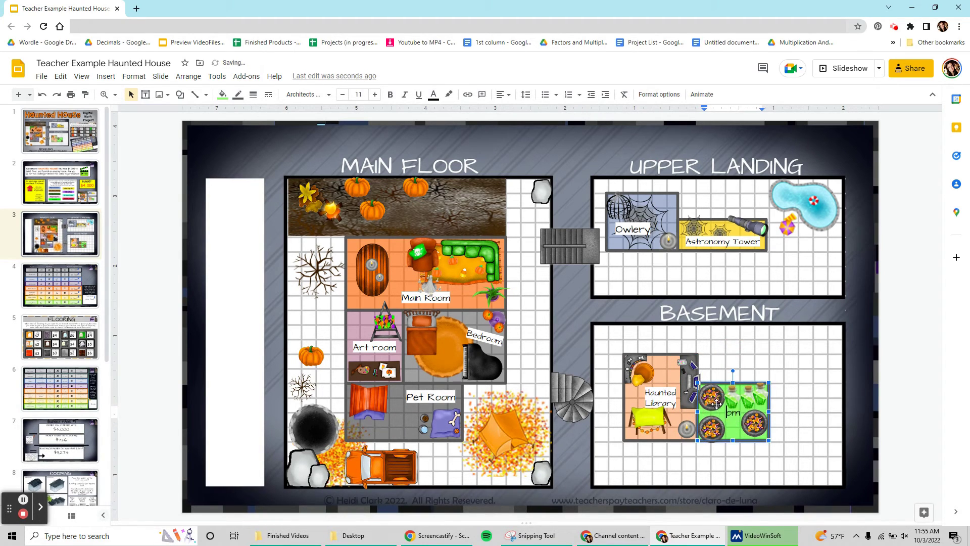
pyautogui.click(823, 399)
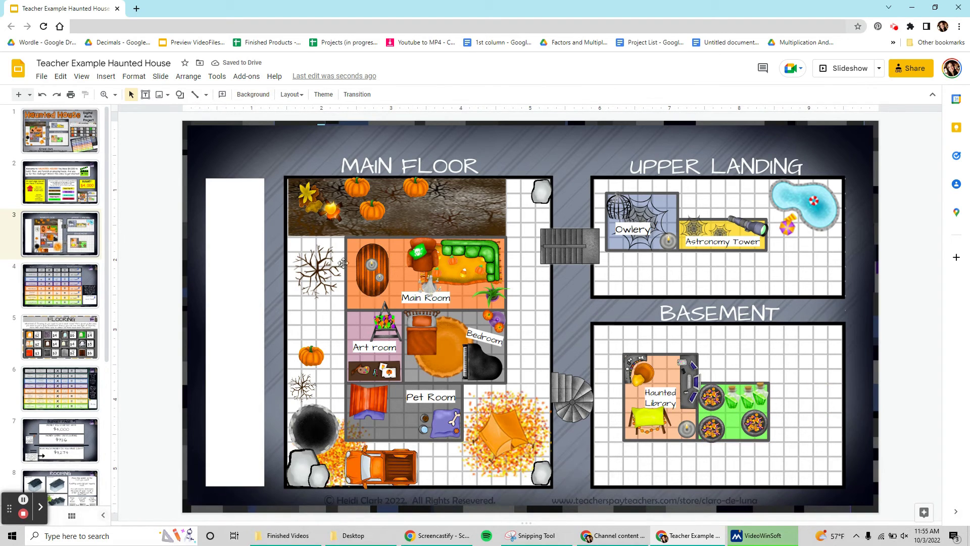
# Step: Add a separate text box reading "Candy Room" below the green basement room
pyautogui.click(145, 94)
pyautogui.moveTo(707, 454); pyautogui.dragTo(799, 476)
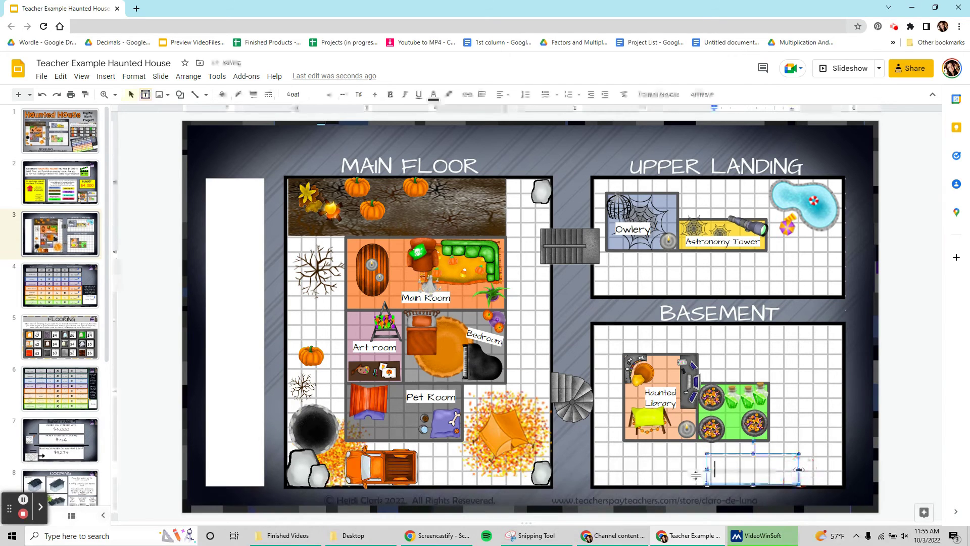
pyautogui.write('Candy R')
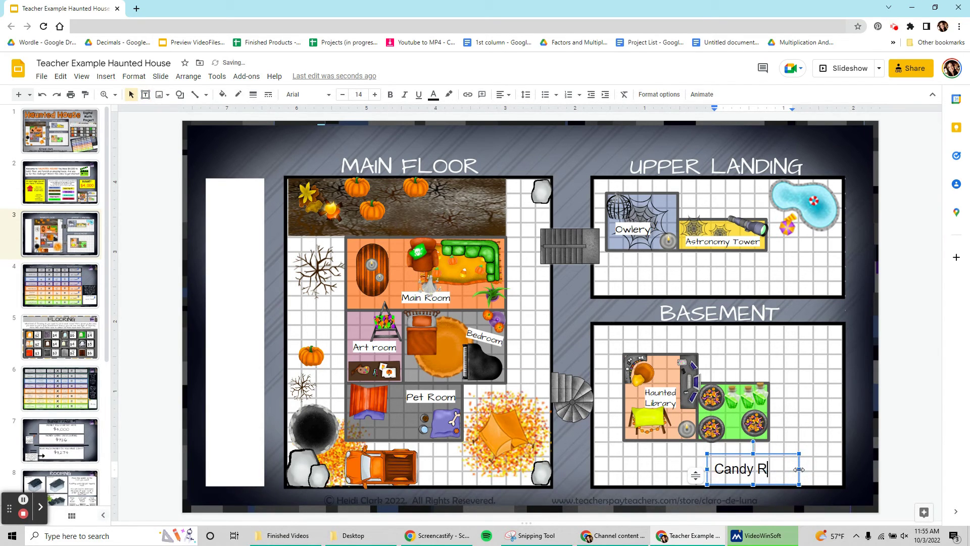
pyautogui.write('oom')
# Step: Format the new "Candy Room" text in Architects Daughter with a white highlight
pyautogui.moveTo(753, 484); pyautogui.dragTo(693, 454)
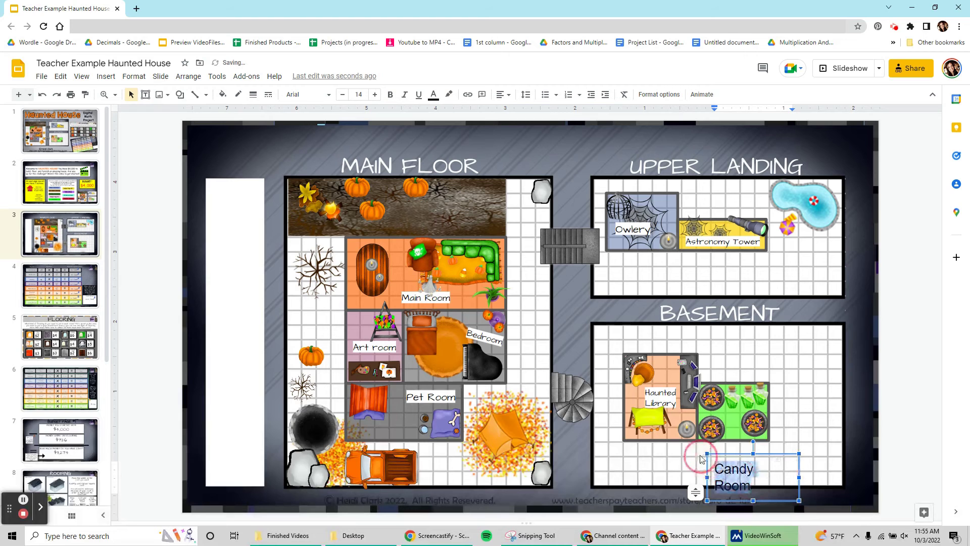
pyautogui.click(330, 94)
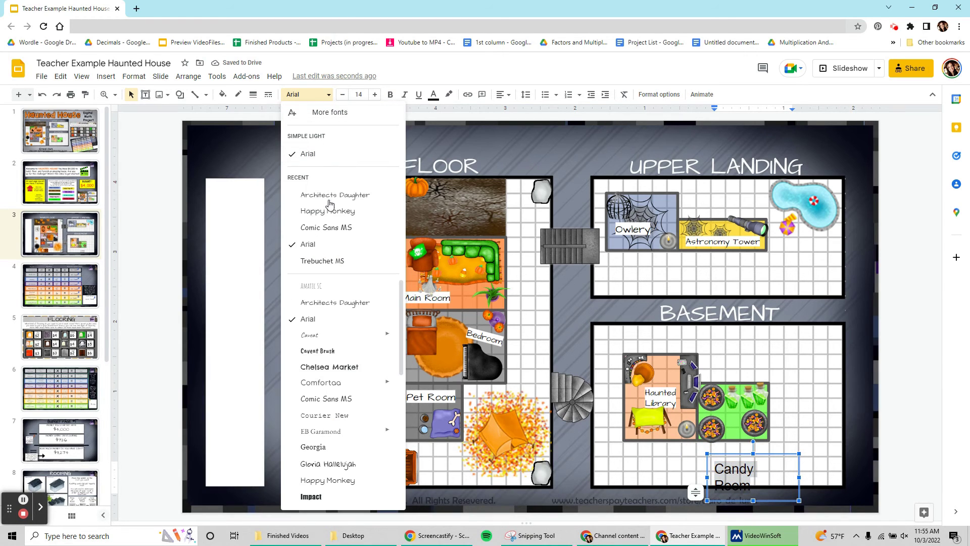
pyautogui.click(331, 190)
pyautogui.click(449, 94)
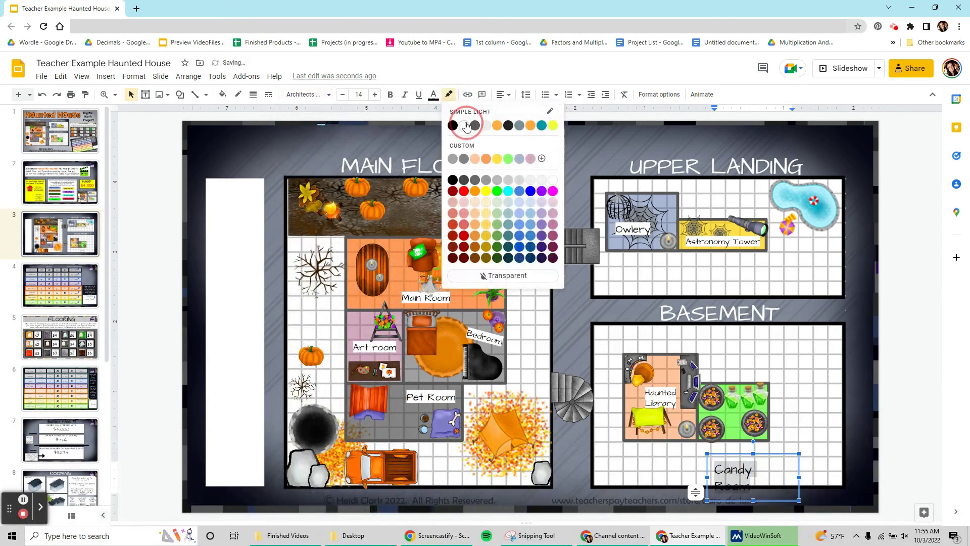
pyautogui.click(465, 126)
# Step: Reduce the "Candy Room" text to size 10 and place the label tilted across the green room, between the candy bowls
pyautogui.click(343, 94)
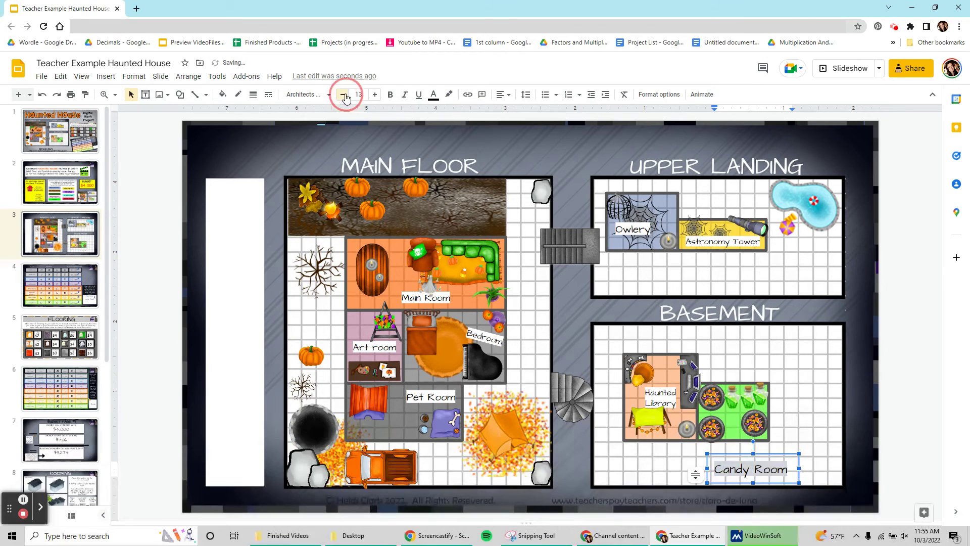
pyautogui.click(343, 95)
pyautogui.click(344, 94)
pyautogui.click(343, 94)
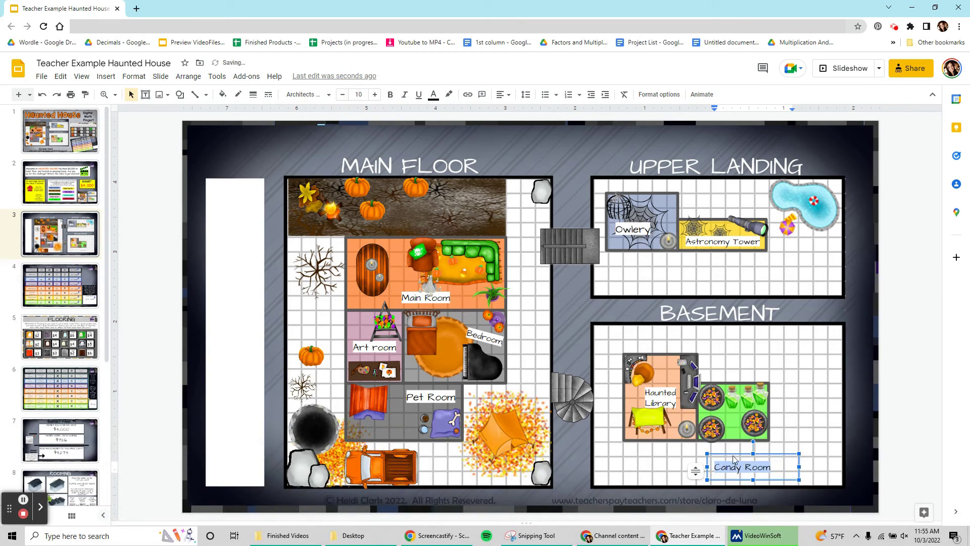
pyautogui.moveTo(739, 454); pyautogui.dragTo(738, 403)
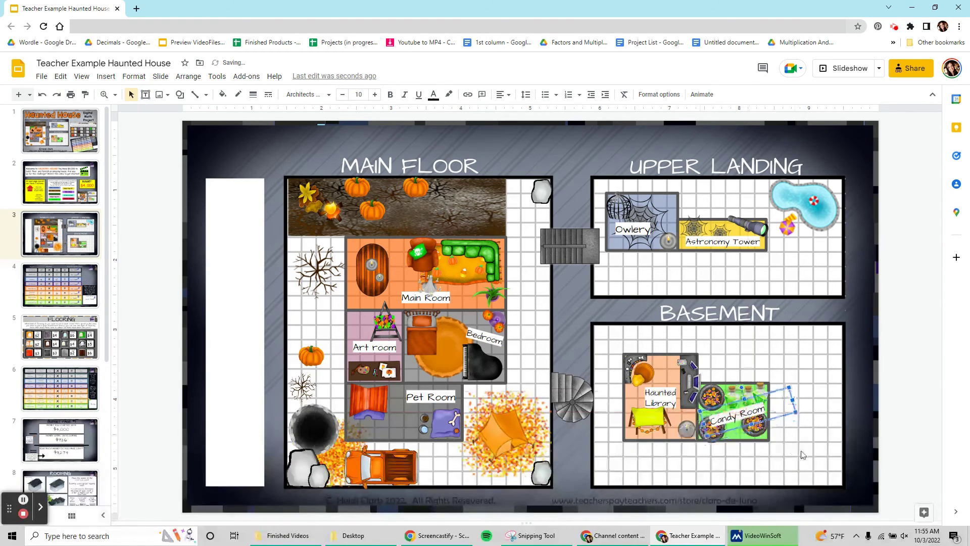
pyautogui.click(802, 451)
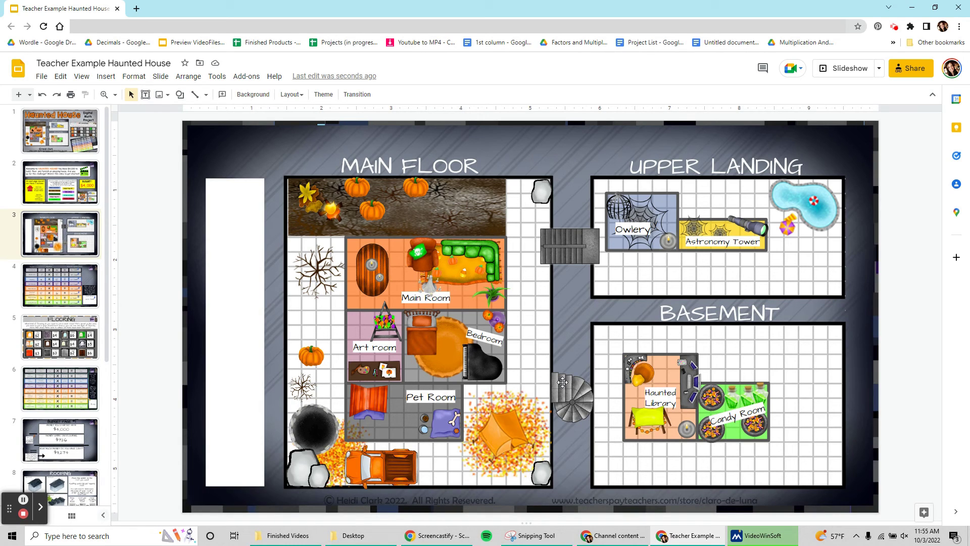
# Step: Duplicate the rightmost pumpkin in the abandoned field and place the copy below and to the right of it
pyautogui.scroll(-4, 44, 369)
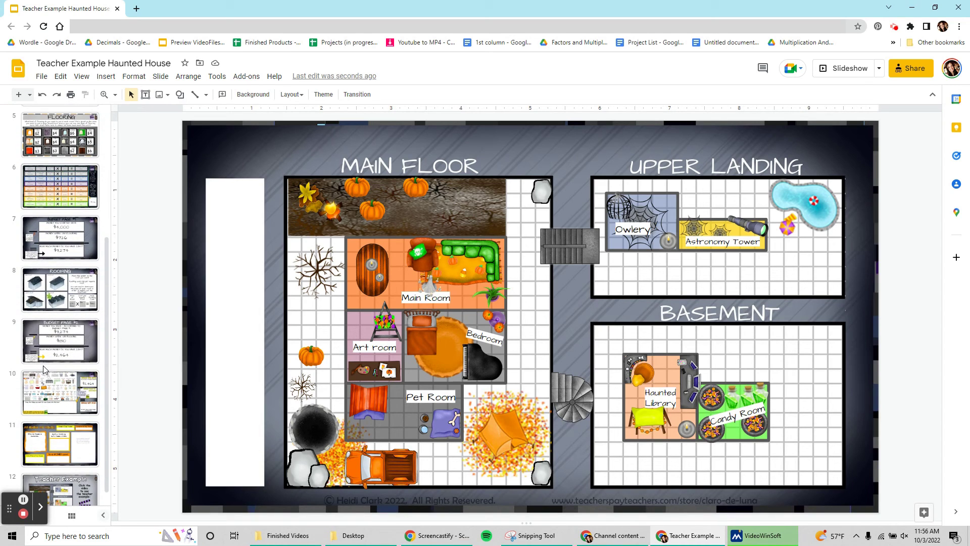
pyautogui.click(408, 195)
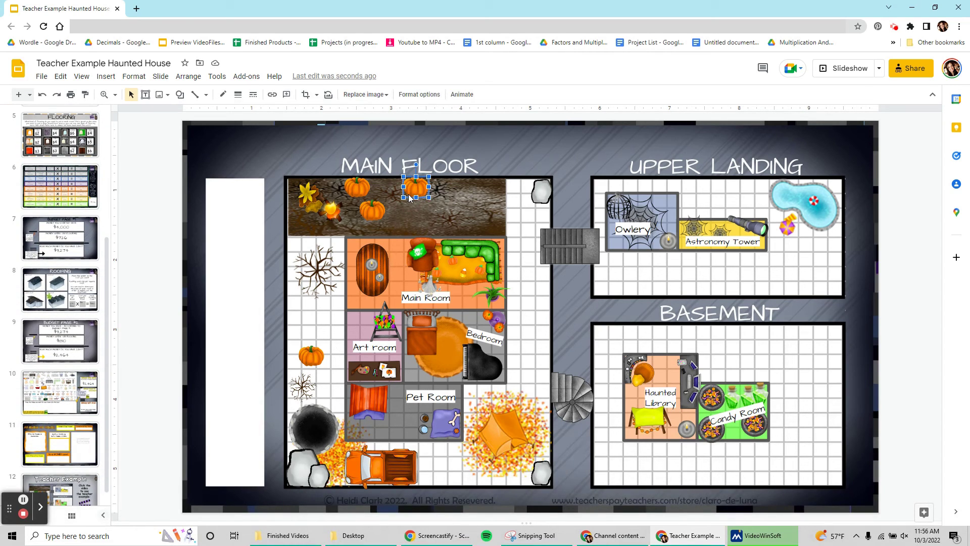
pyautogui.hotkey('ctrl', 'd')
pyautogui.moveTo(428, 196); pyautogui.dragTo(451, 213)
pyautogui.click(476, 218)
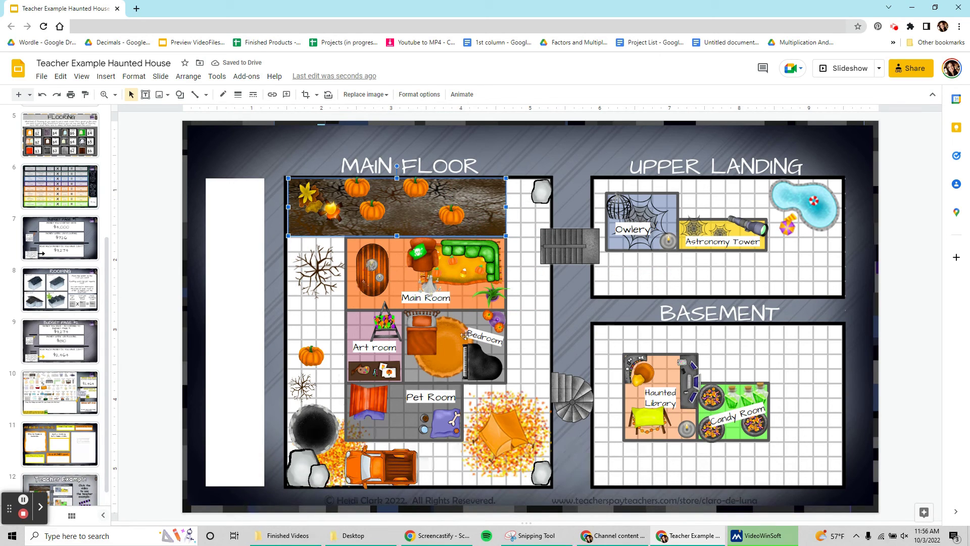
# Step: Copy the candle from the Haunted Library and place the copy in the Art room's upper-left corner
pyautogui.click(686, 429)
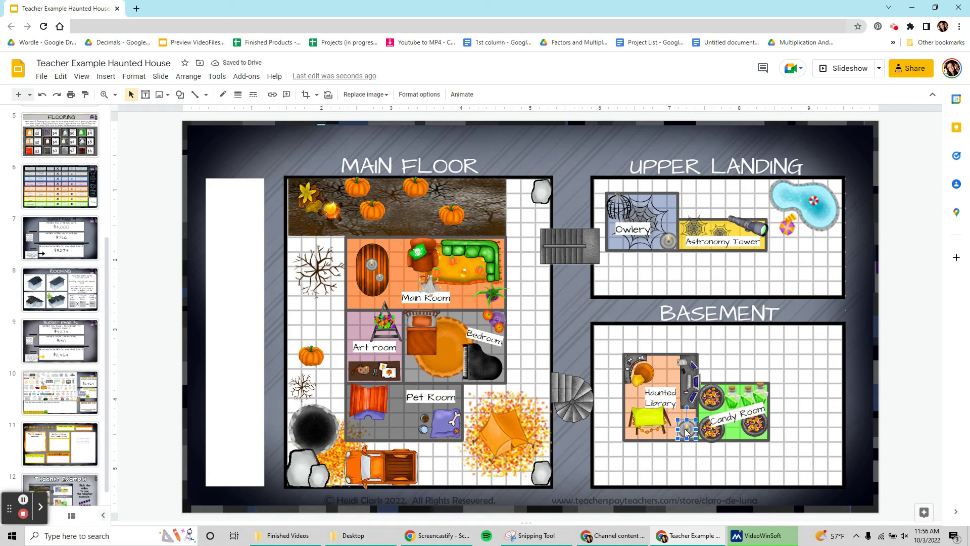
pyautogui.click(60, 76)
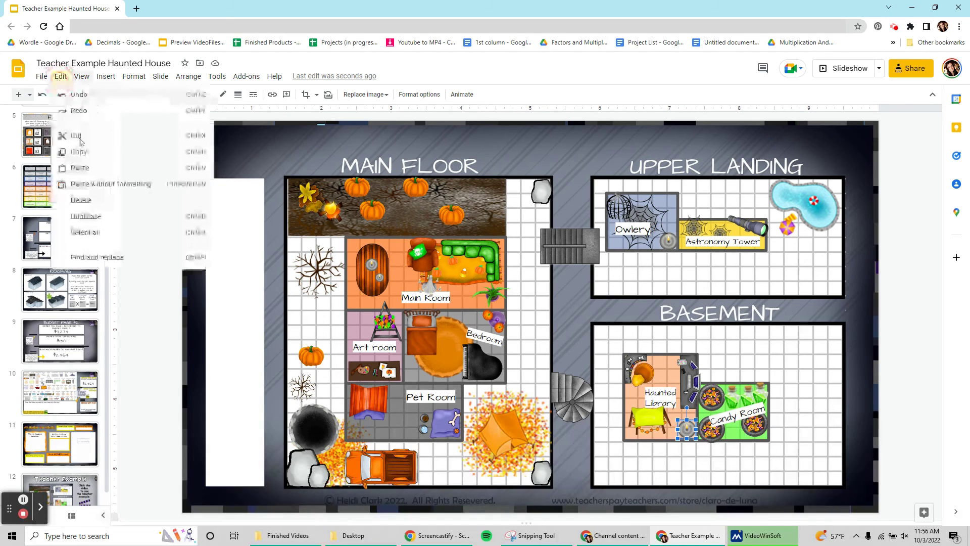
pyautogui.click(106, 158)
pyautogui.click(61, 76)
pyautogui.click(91, 172)
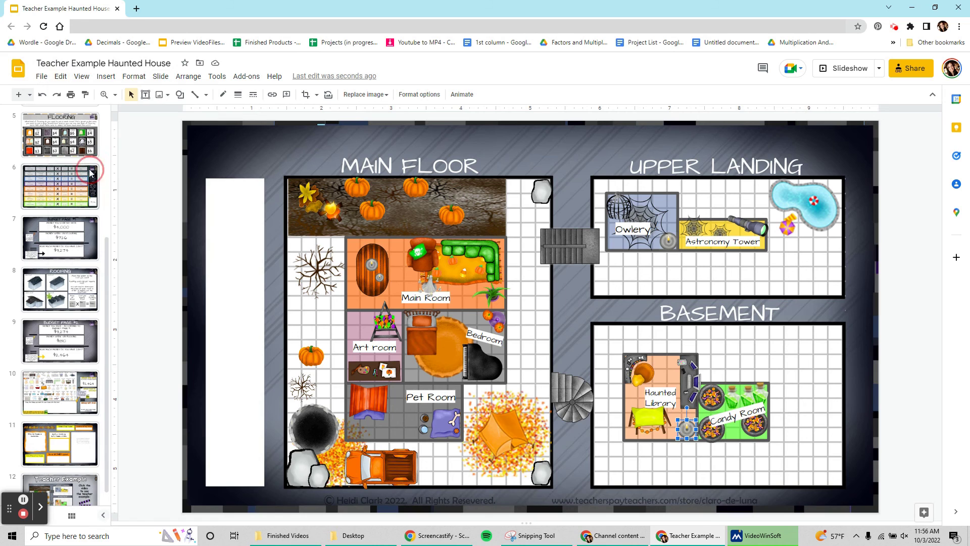
pyautogui.moveTo(694, 443); pyautogui.dragTo(356, 321)
pyautogui.click(316, 326)
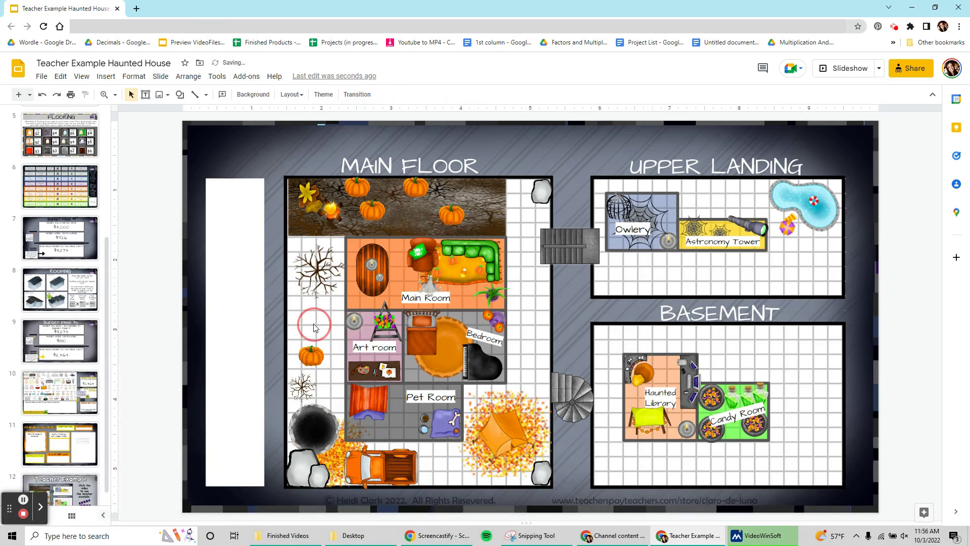
# Step: Go to slide 10 and review the budget amounts and the prices of the added pumpkin and candle
pyautogui.scroll(-1, 70, 340)
pyautogui.click(60, 372)
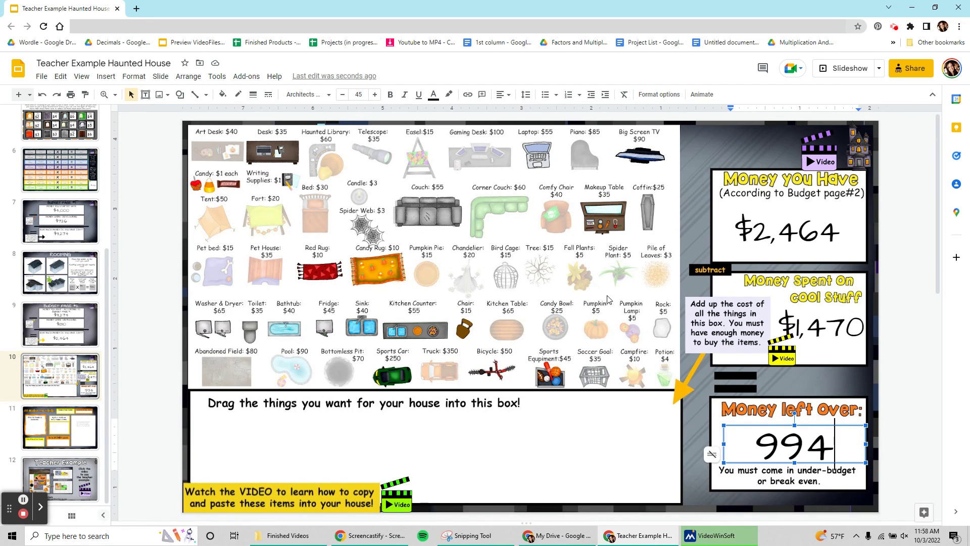
pyautogui.click(617, 284)
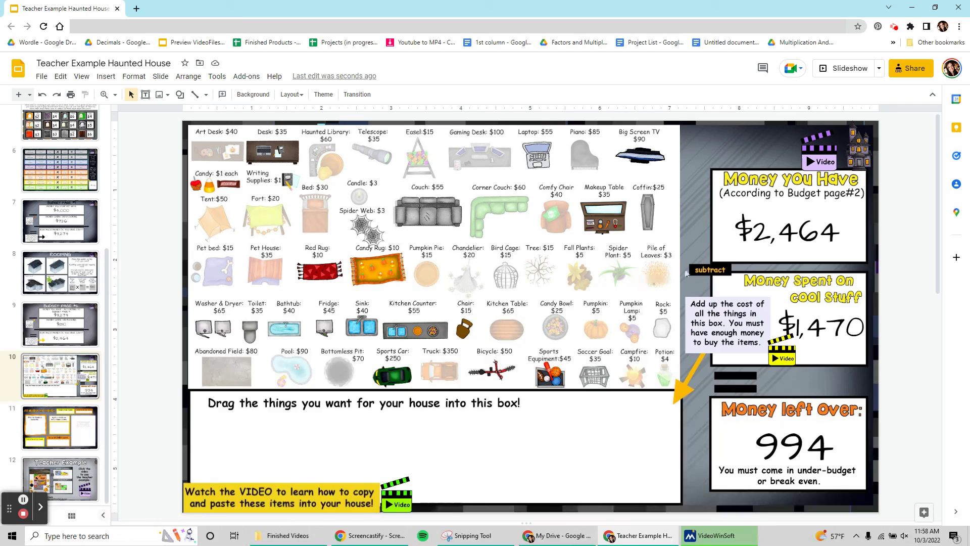
pyautogui.click(786, 243)
pyautogui.click(809, 312)
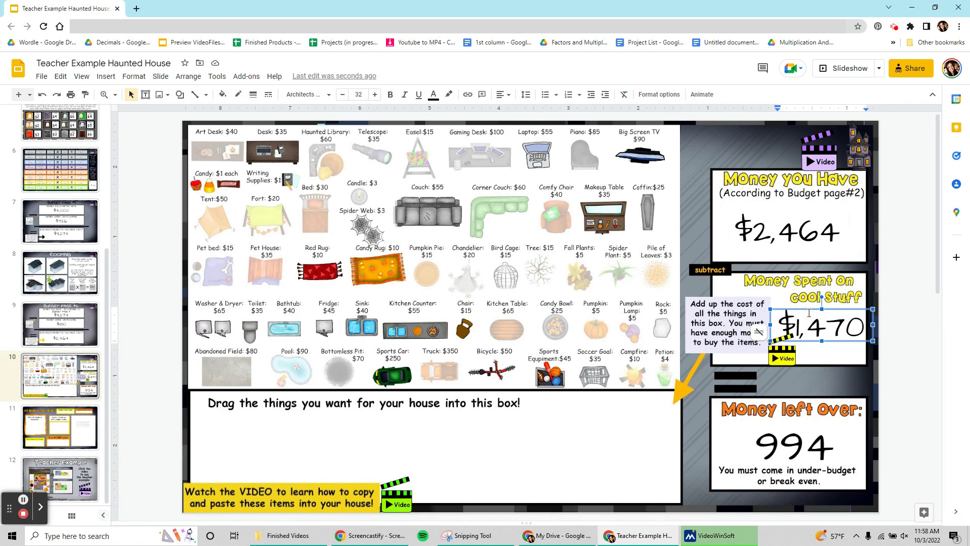
pyautogui.click(787, 438)
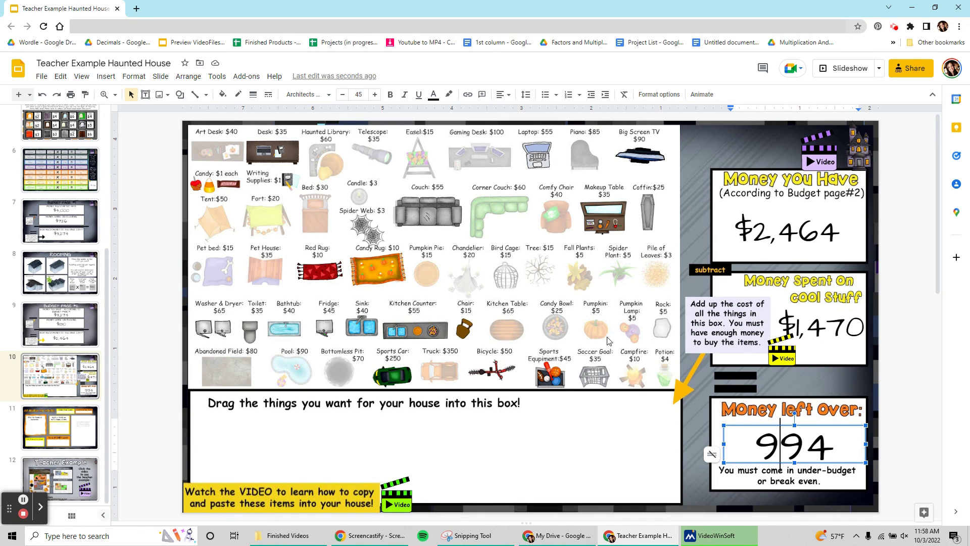
pyautogui.click(595, 325)
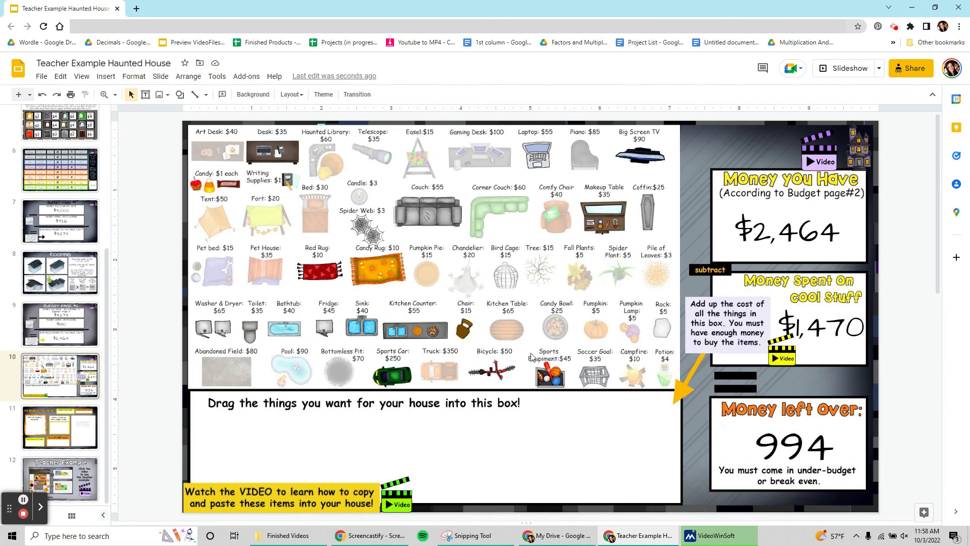
pyautogui.click(363, 189)
# Step: Update the money spent on cool stuff to $1,478 and the money left over to 986
pyautogui.moveTo(850, 323); pyautogui.dragTo(866, 324)
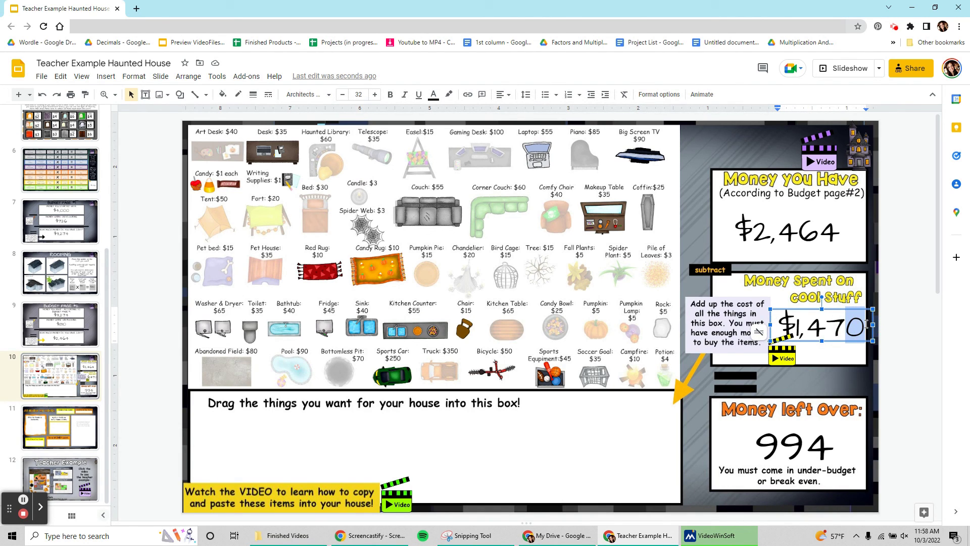
pyautogui.write('8')
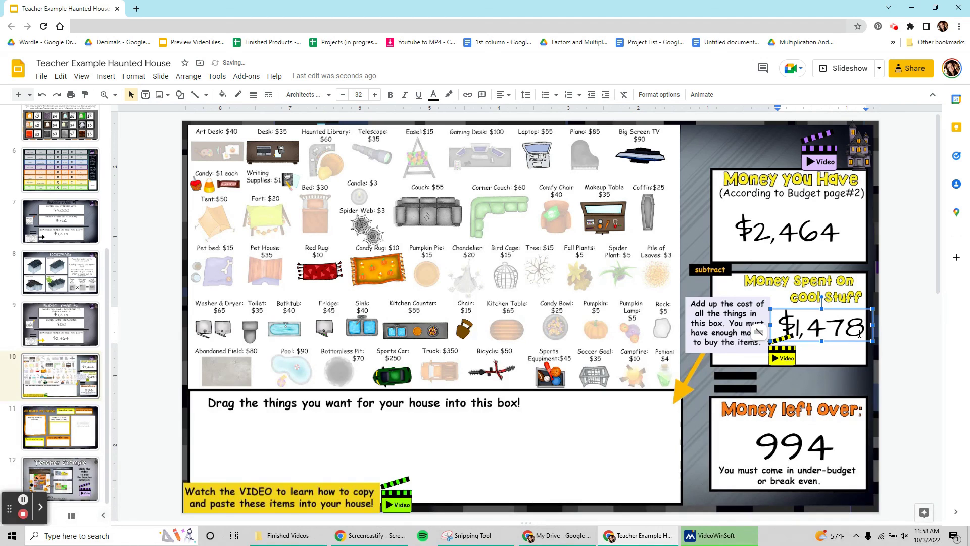
pyautogui.click(783, 444)
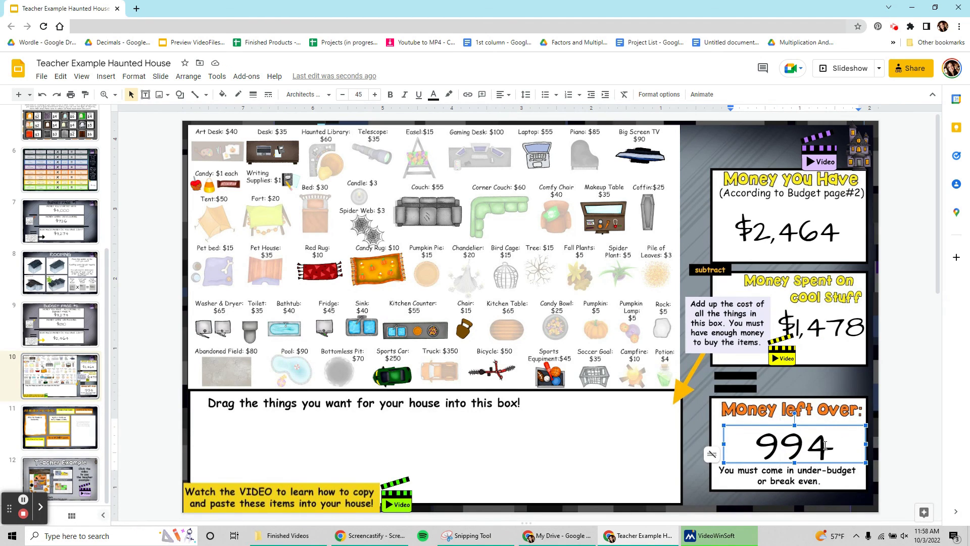
pyautogui.moveTo(825, 445); pyautogui.dragTo(792, 444)
pyautogui.write('86')
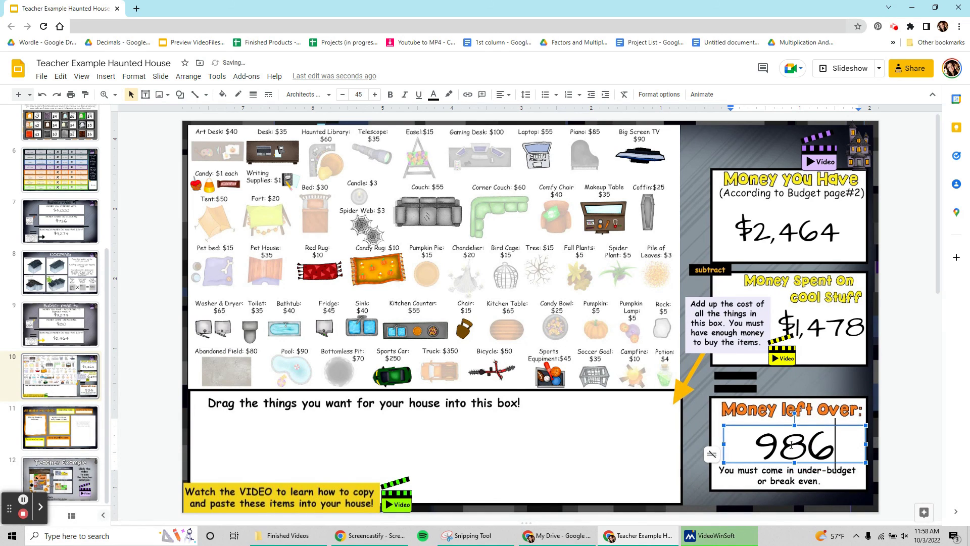
pyautogui.click(829, 327)
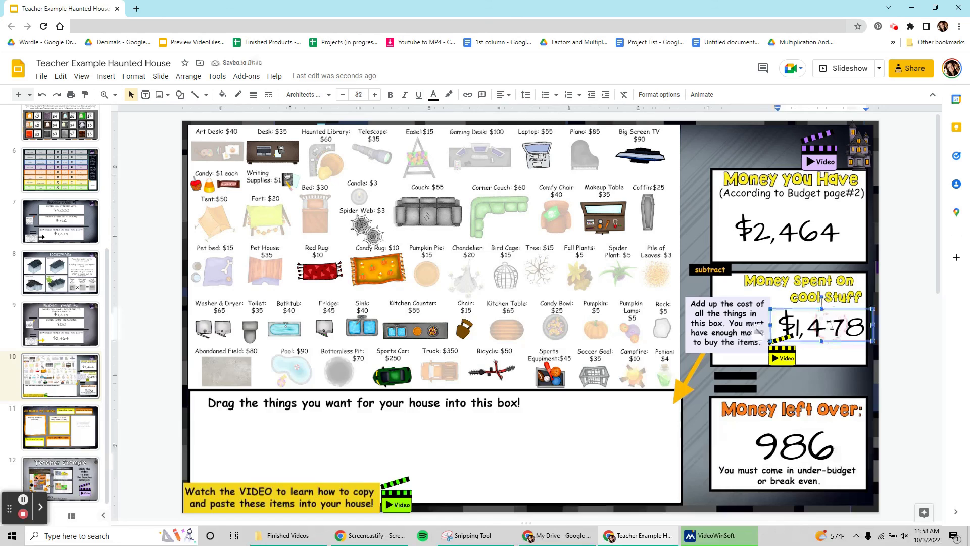
pyautogui.click(795, 453)
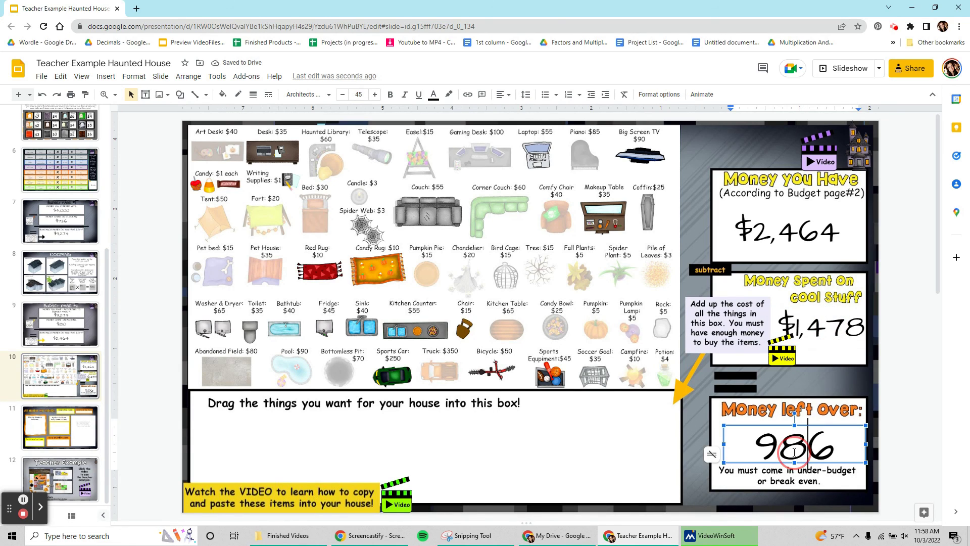